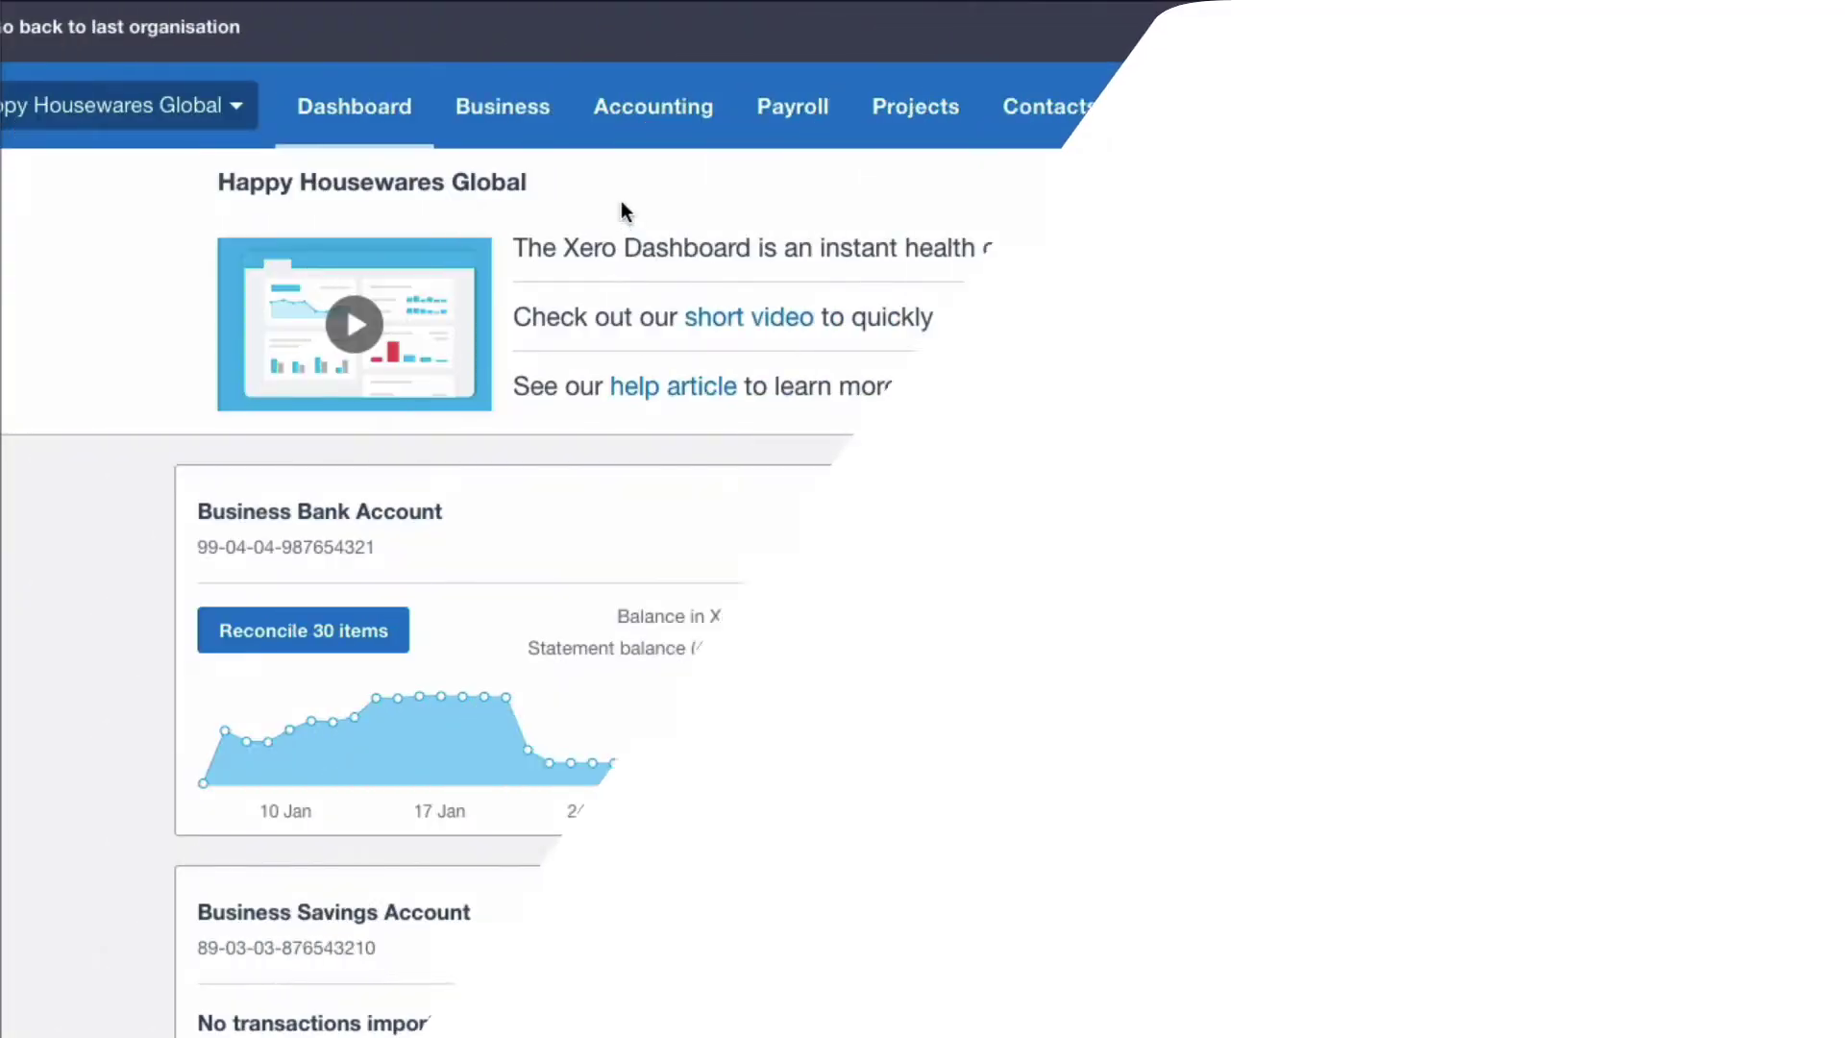
Create a new bill from the inbox file Dallas Decor 2.png
{"action": "left_click", "coordinate": [137, 121]}
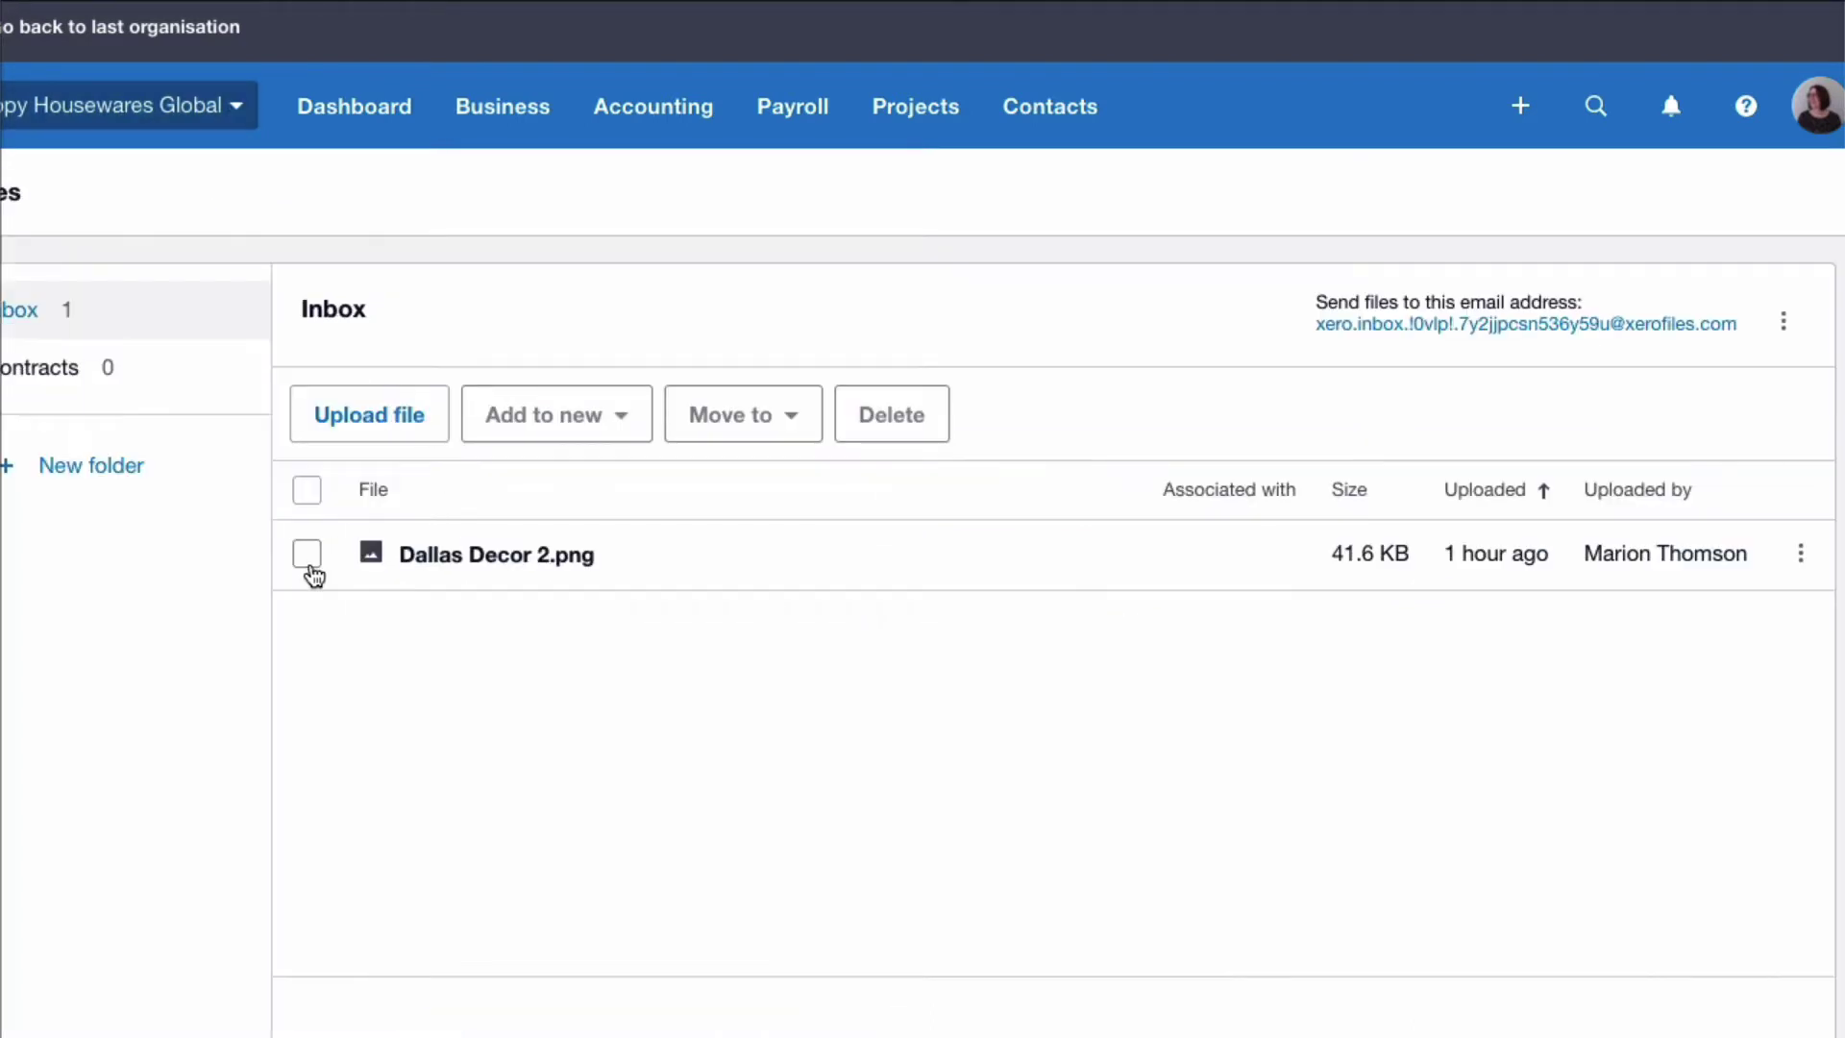
{"action": "left_click", "coordinate": [307, 554]}
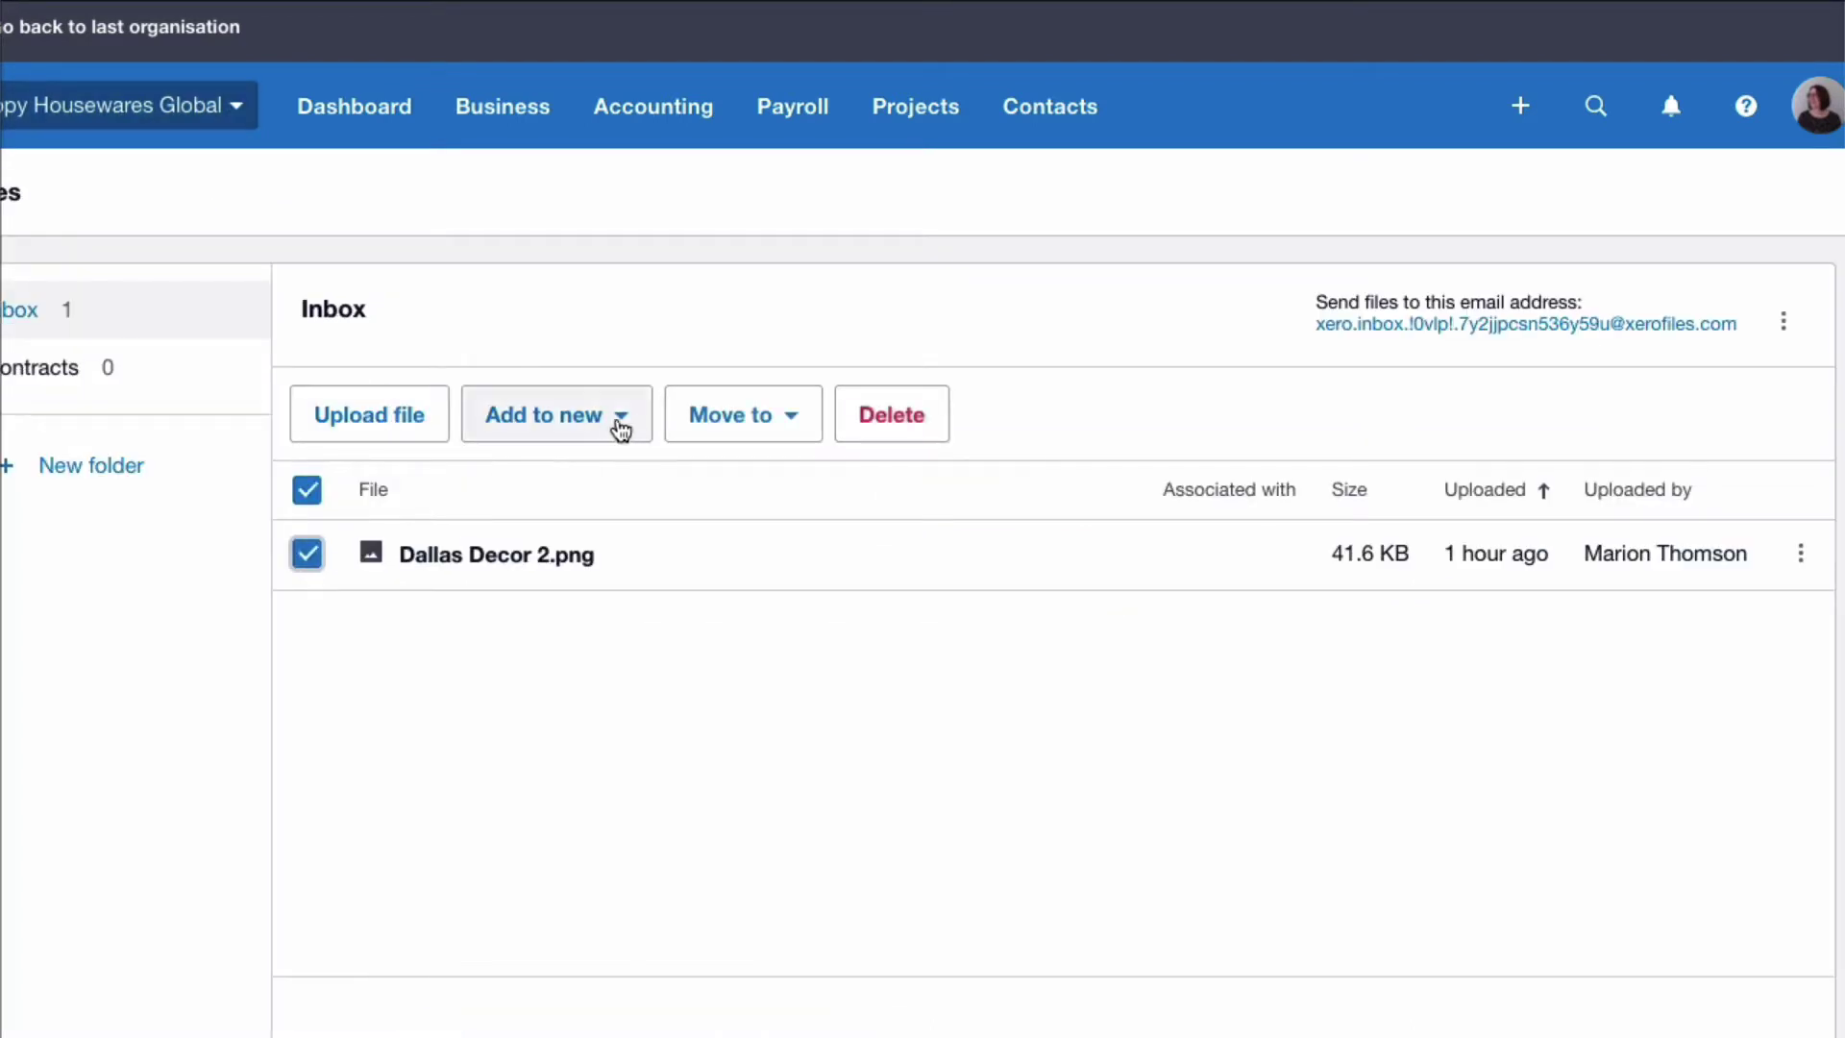
{"action": "left_click", "coordinate": [625, 424]}
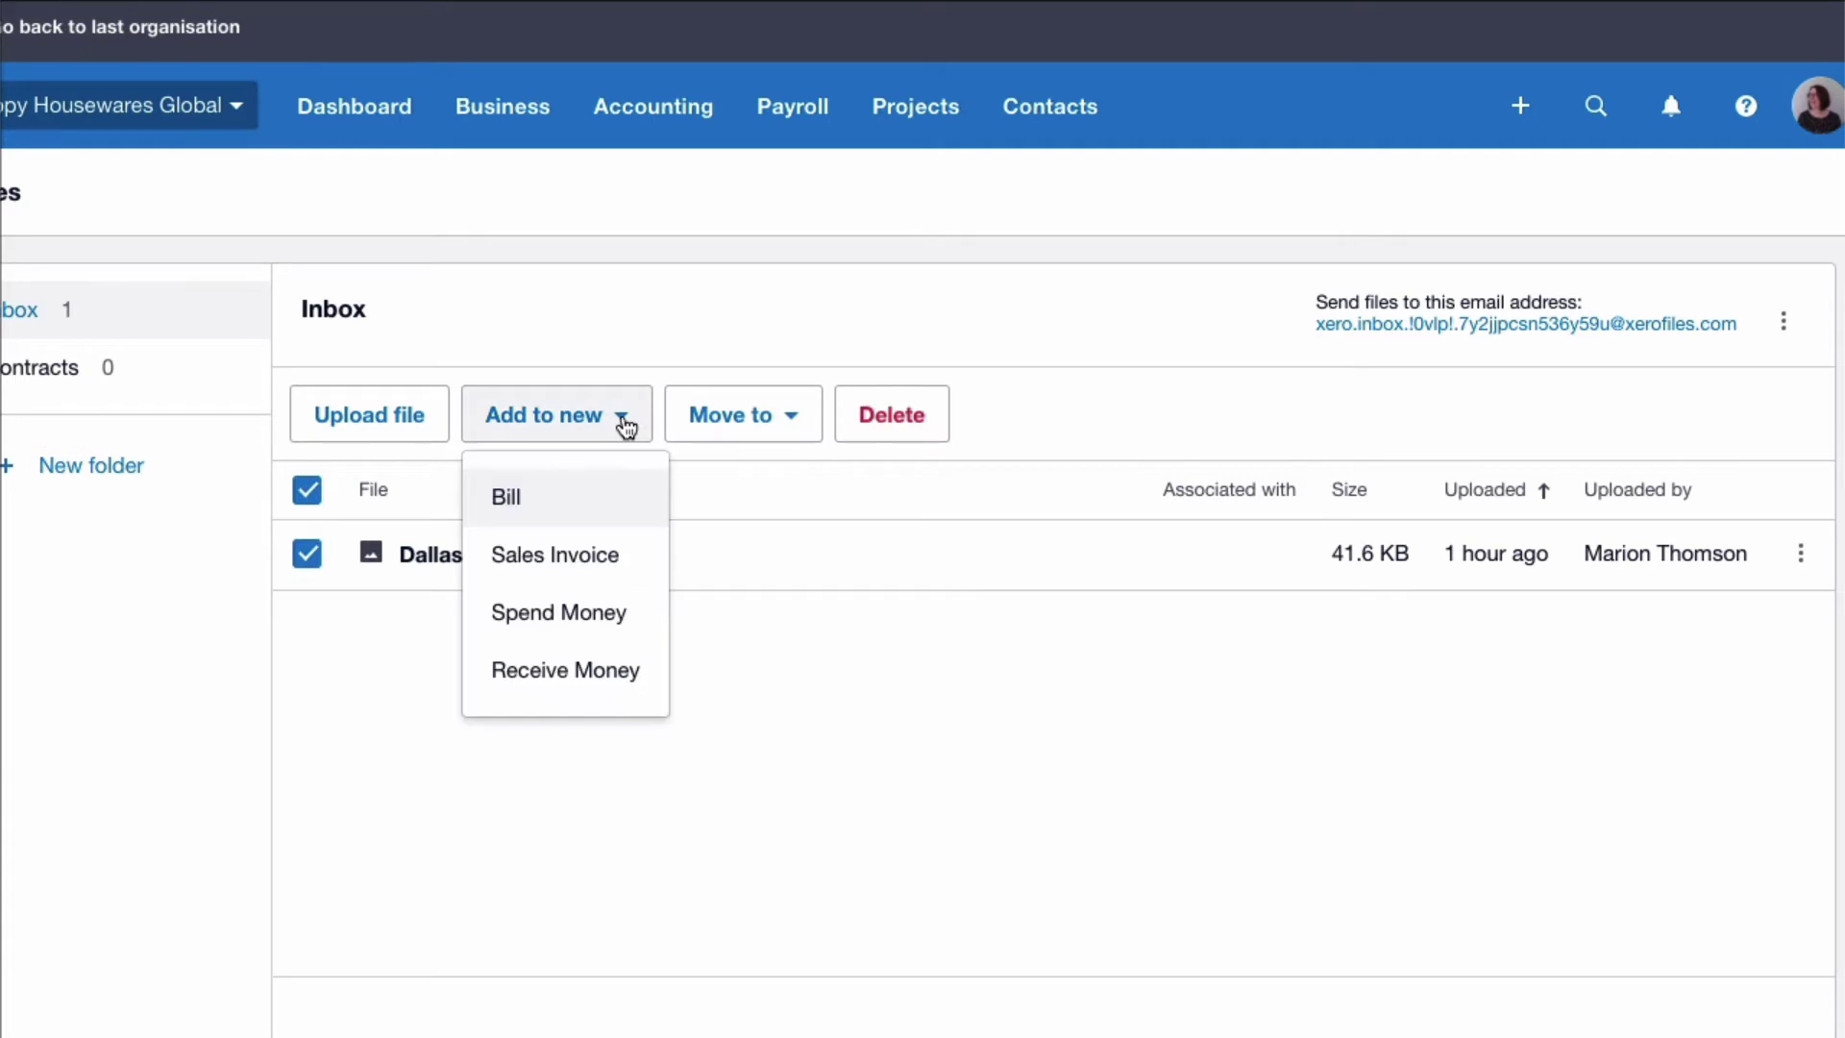
{"action": "left_click", "coordinate": [519, 499]}
Set supplier Dallas Decor, date 1 Nov 2020, due date +30 days, and reference DD56
{"action": "left_click", "coordinate": [598, 356]}
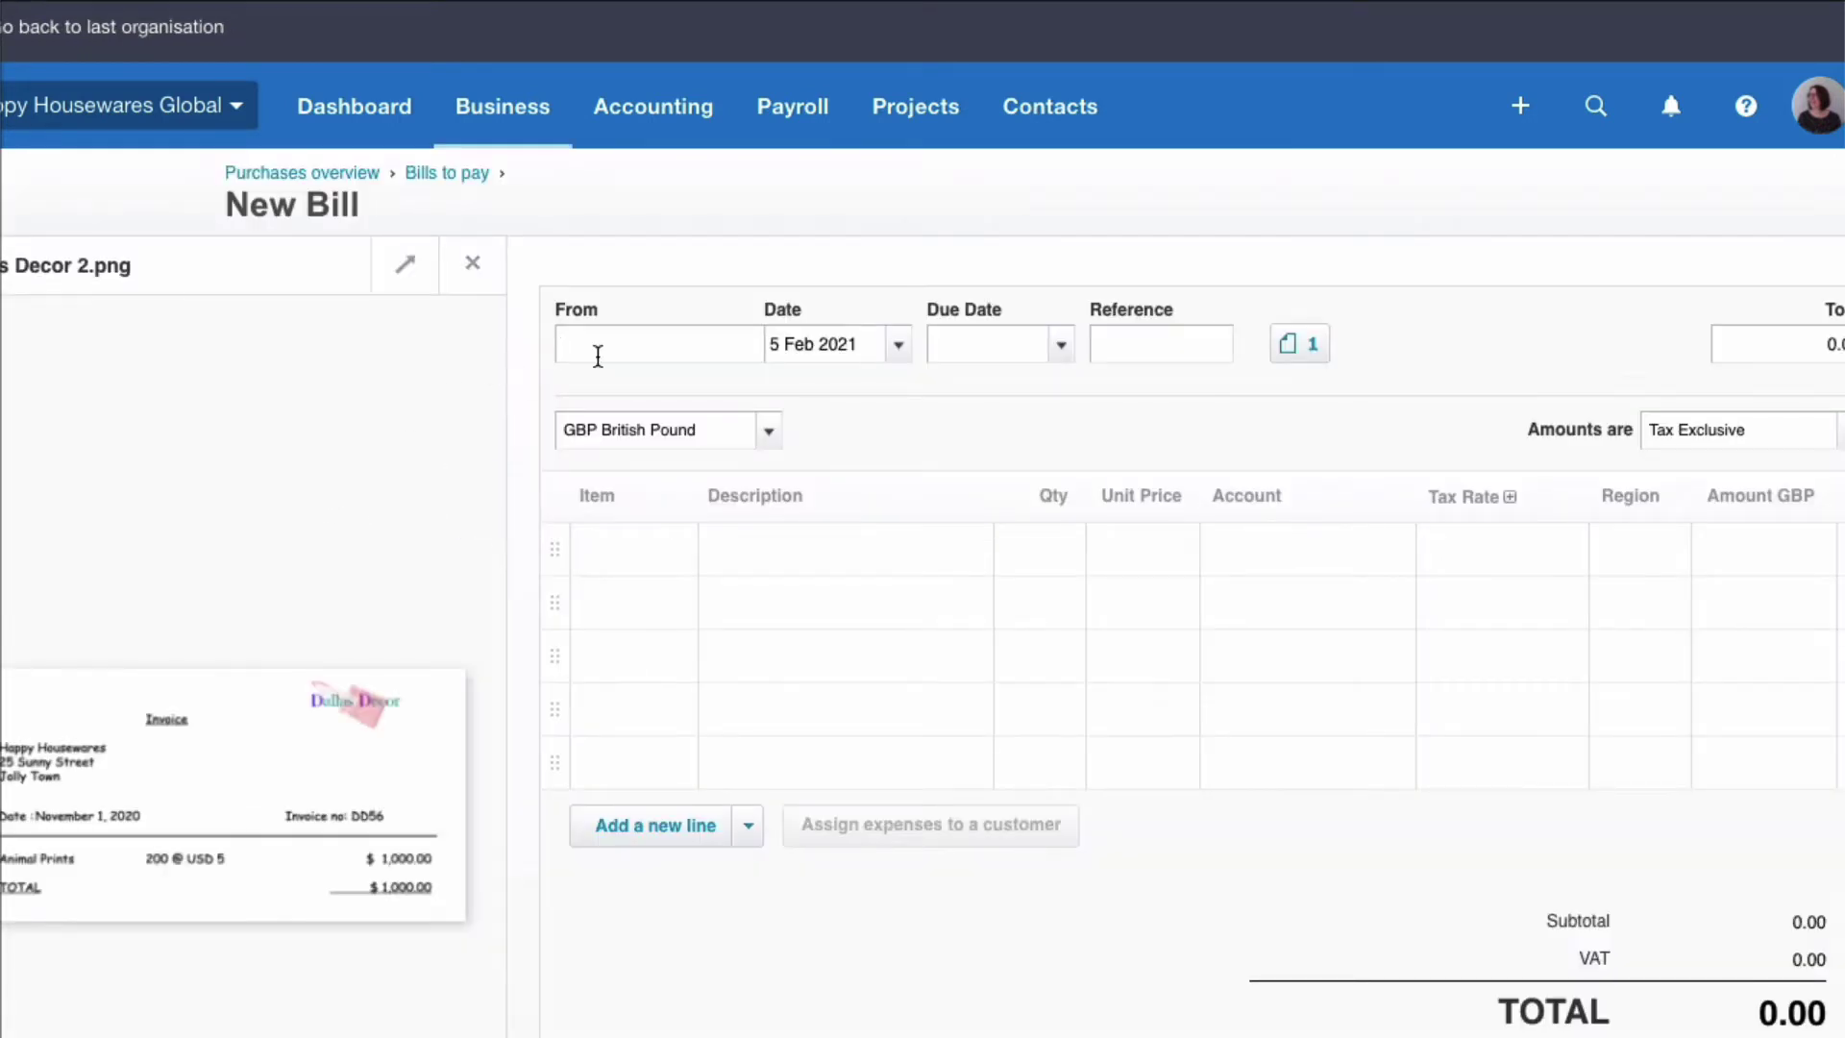
{"action": "type", "text": "Dall"}
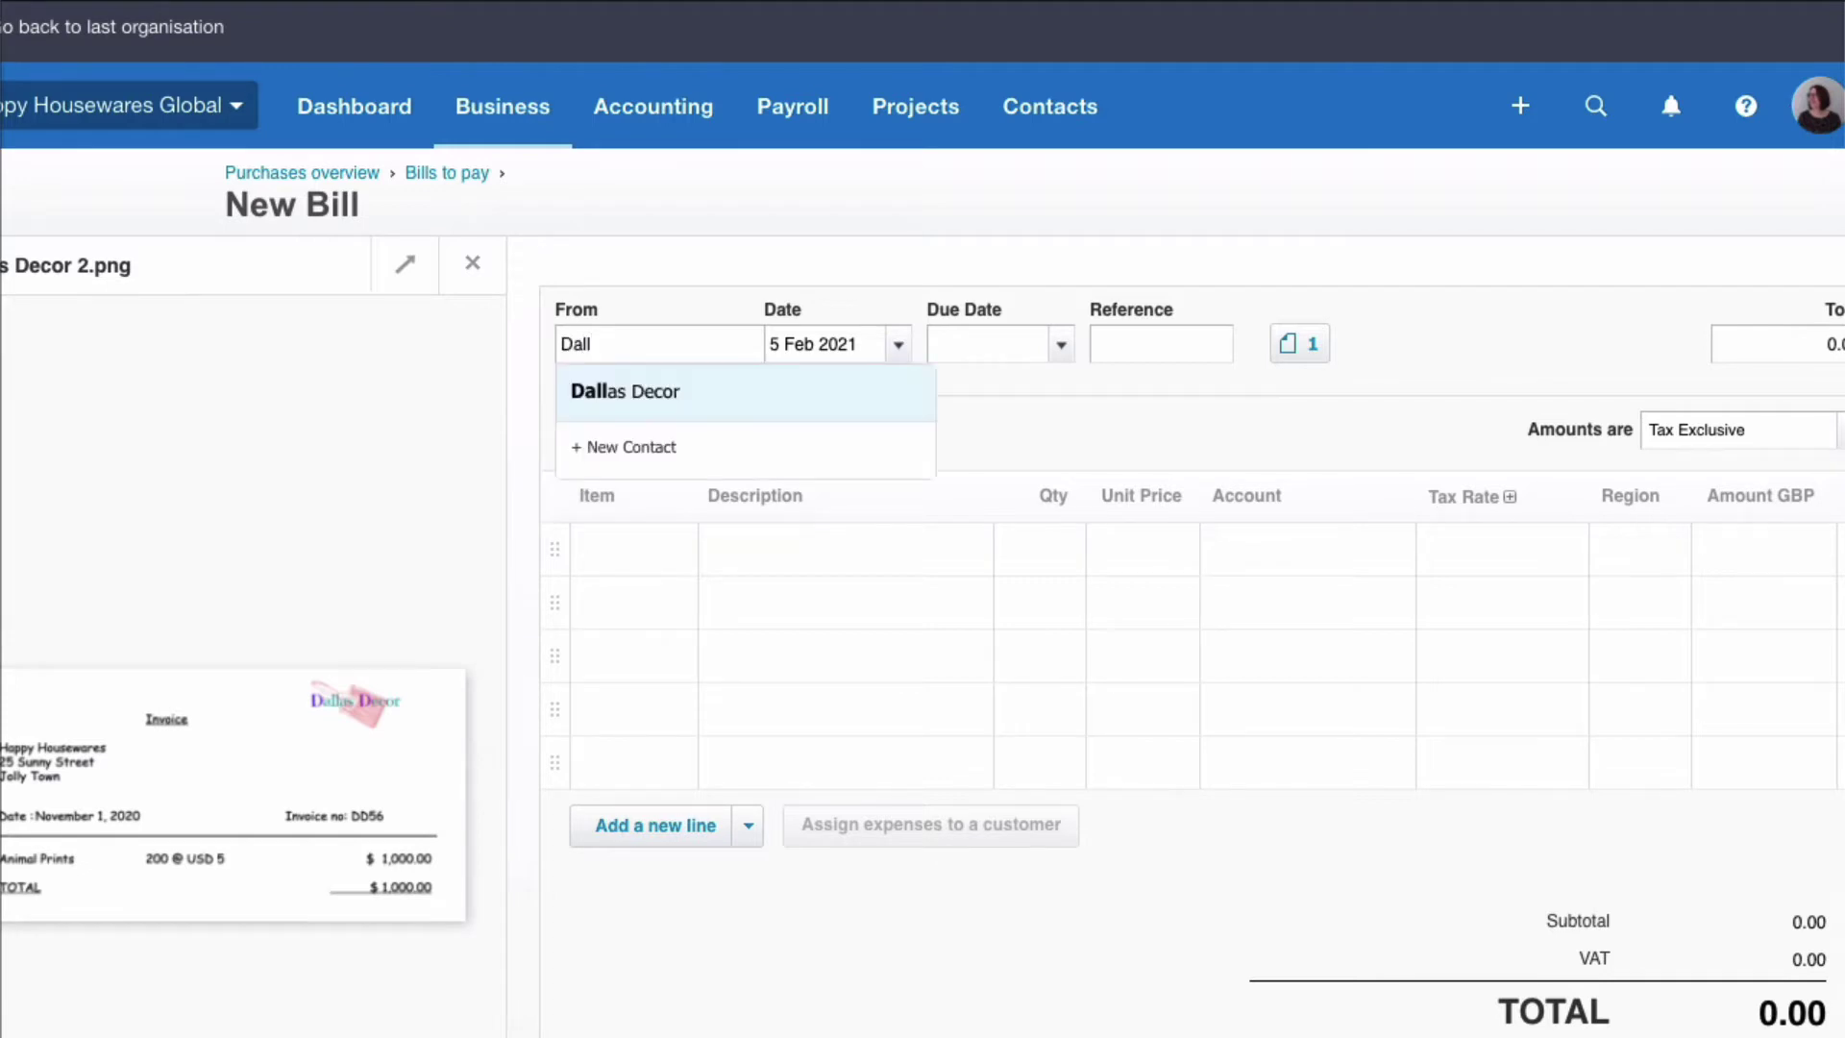
{"action": "left_click", "coordinate": [630, 415]}
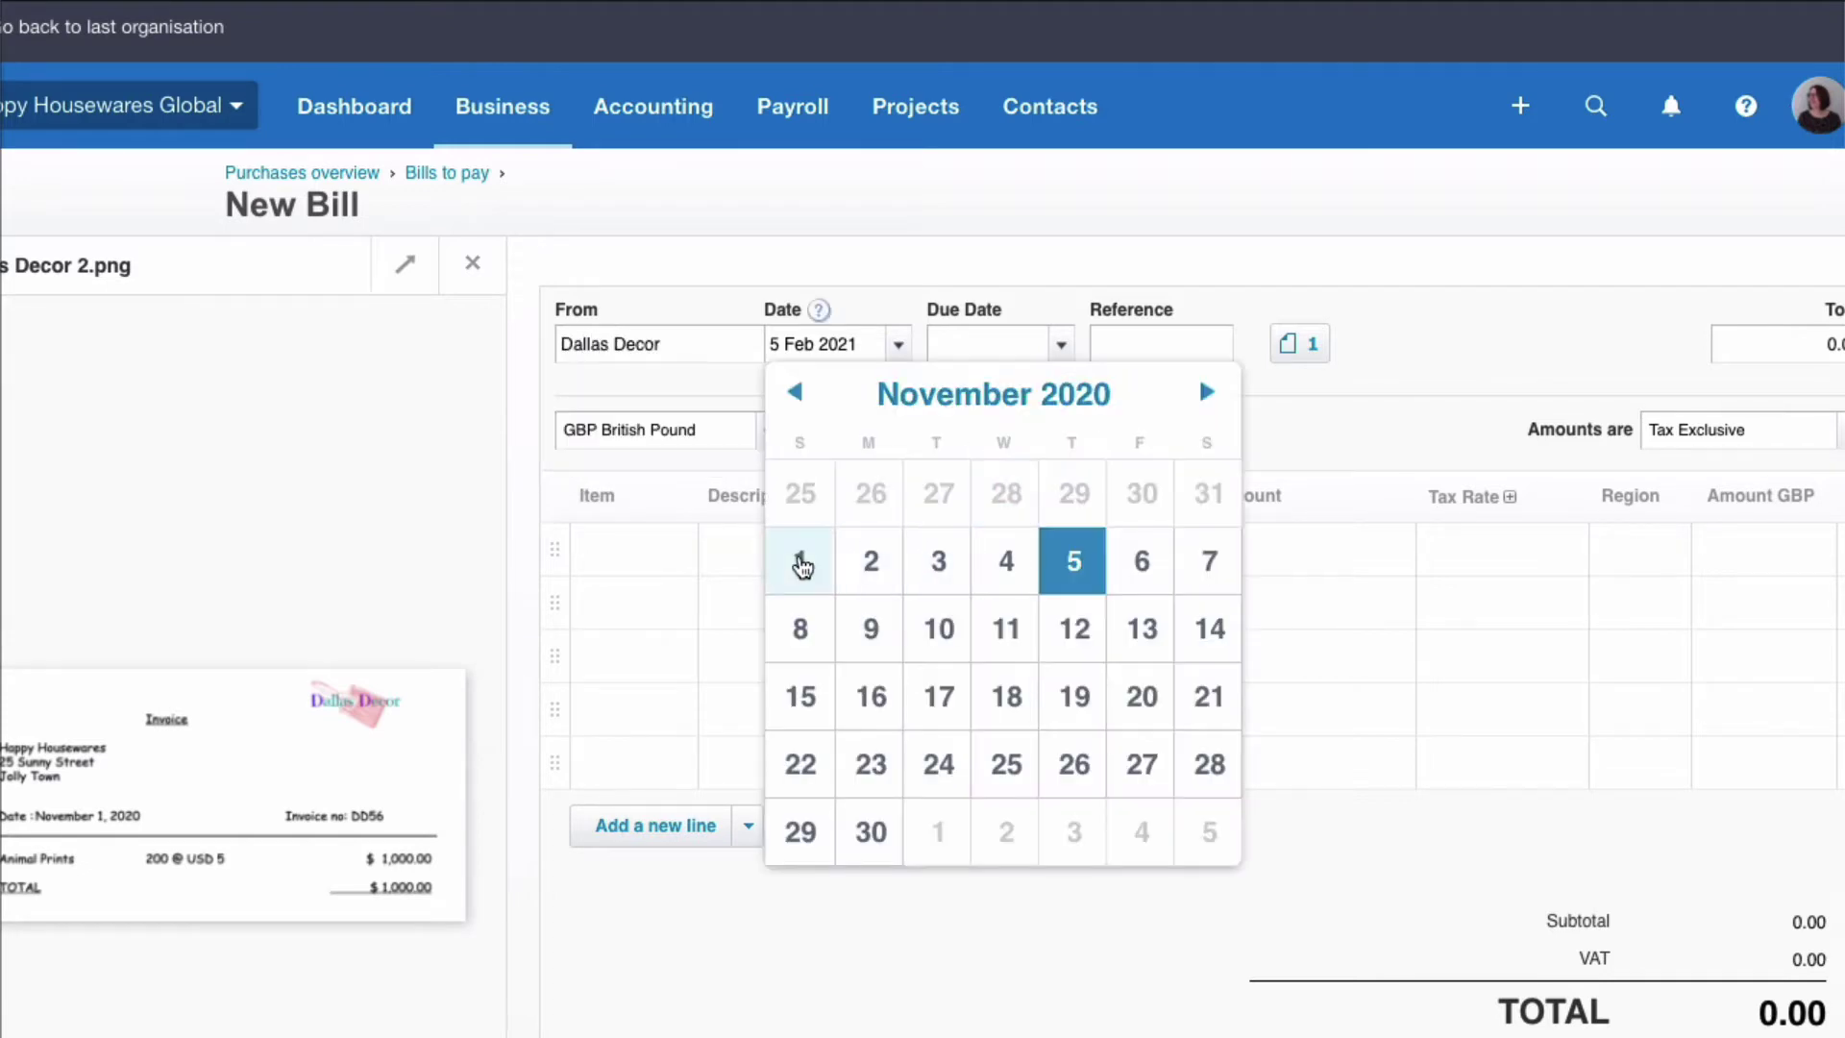
{"action": "left_click", "coordinate": [802, 565]}
{"action": "left_click", "coordinate": [960, 343]}
{"action": "type", "text": "+"}
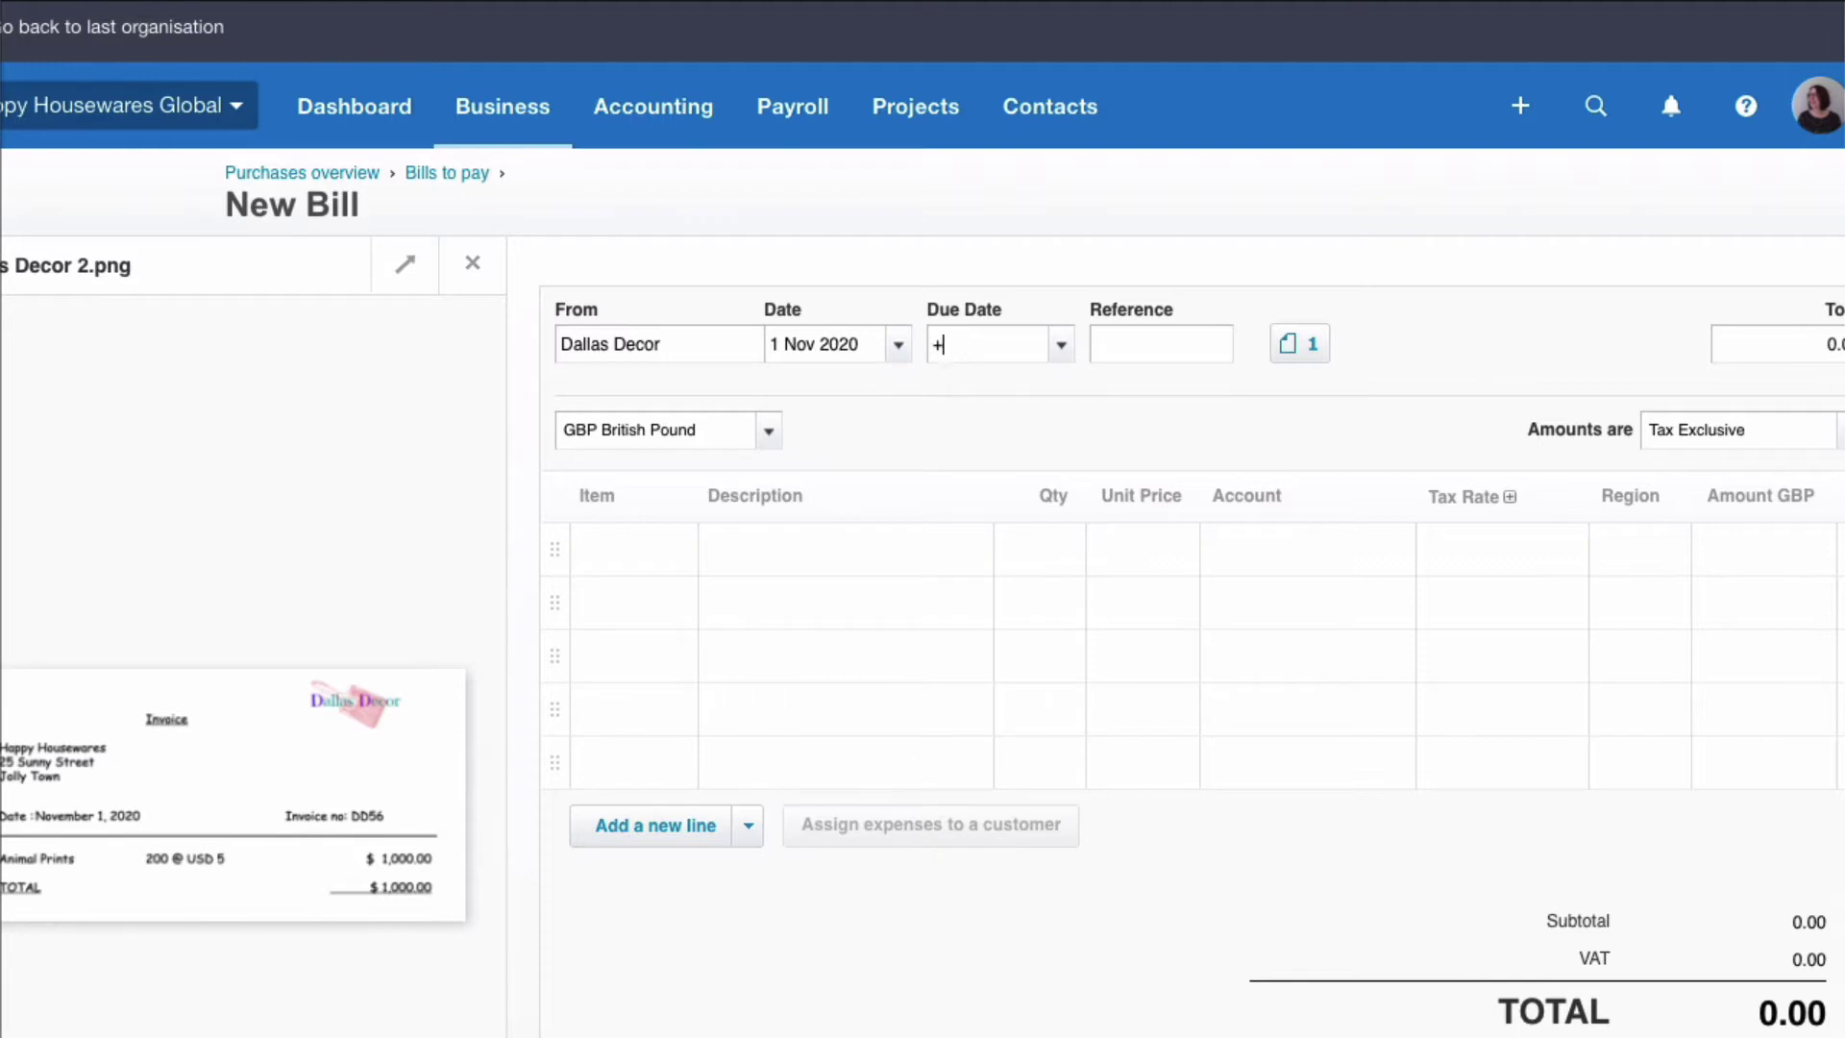
{"action": "type", "text": "30"}
{"action": "key", "text": "Tab"}
{"action": "type", "text": "DD56."}
Switch the bill currency to USD and enter 200 animal prints at 5.00 each
{"action": "left_click", "coordinate": [773, 440]}
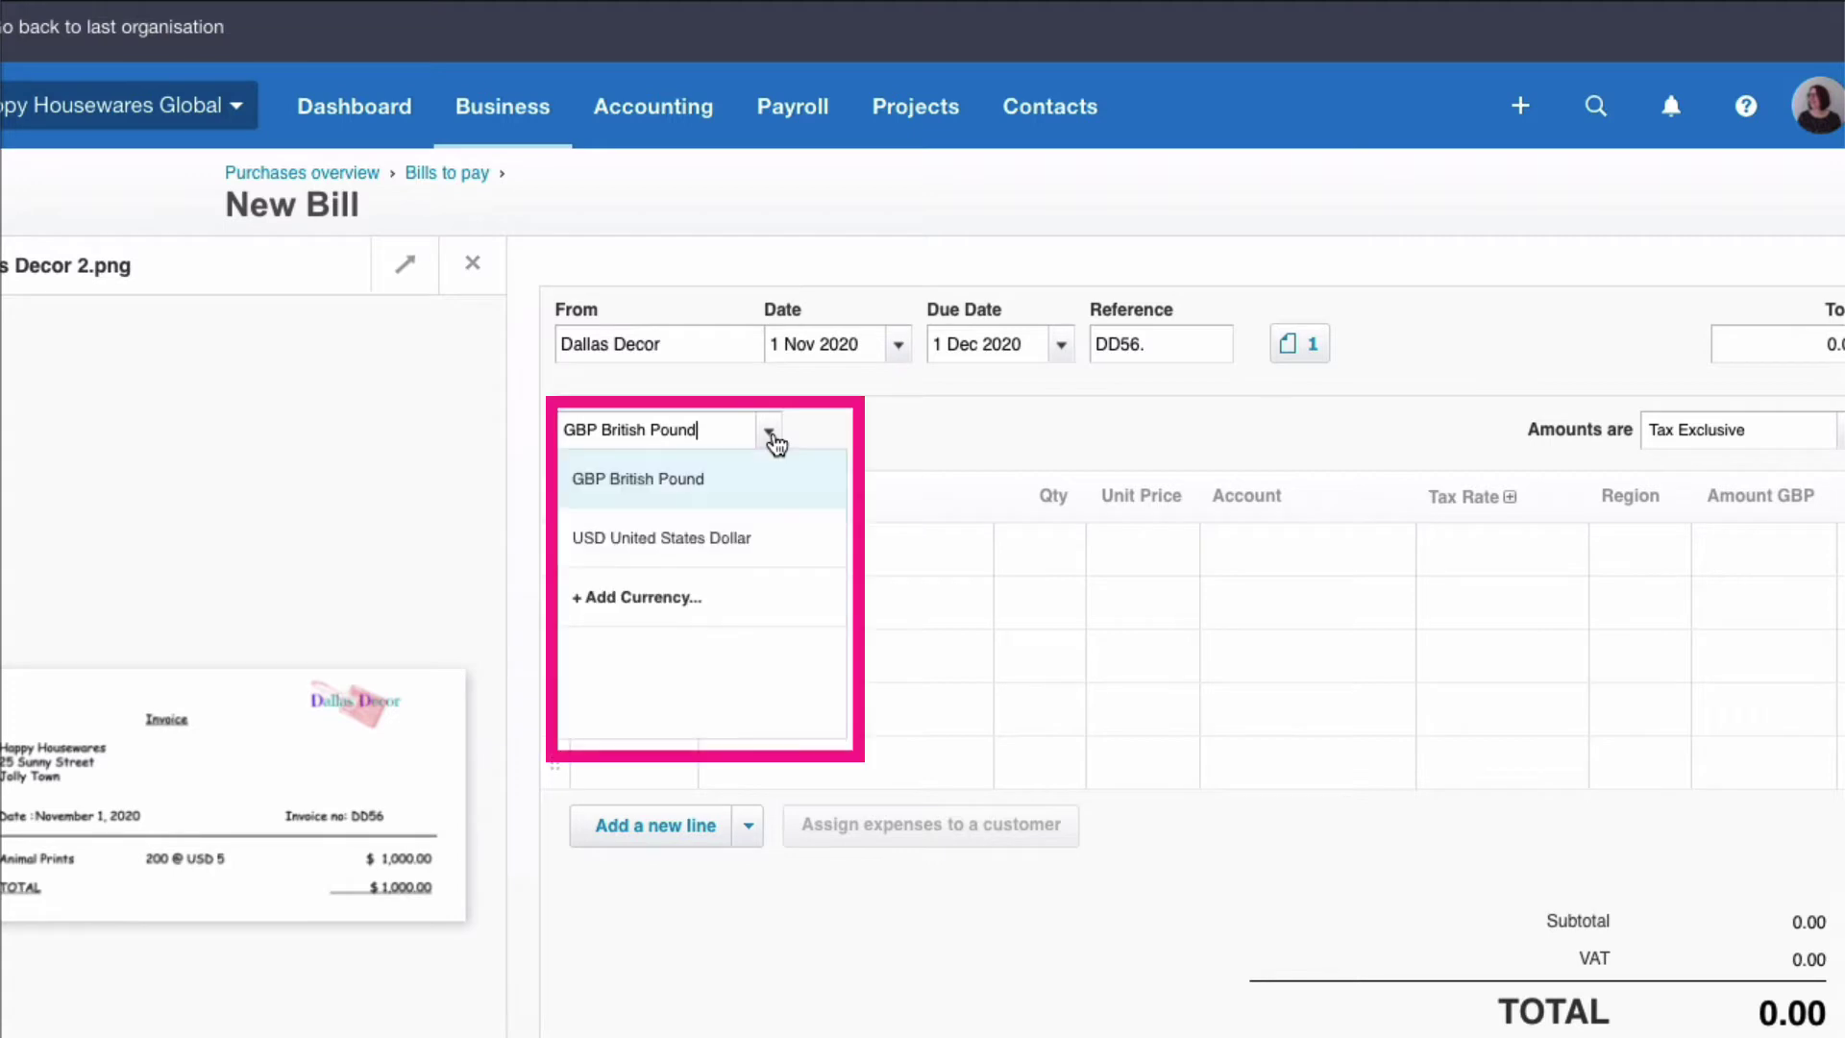
{"action": "left_click", "coordinate": [686, 542]}
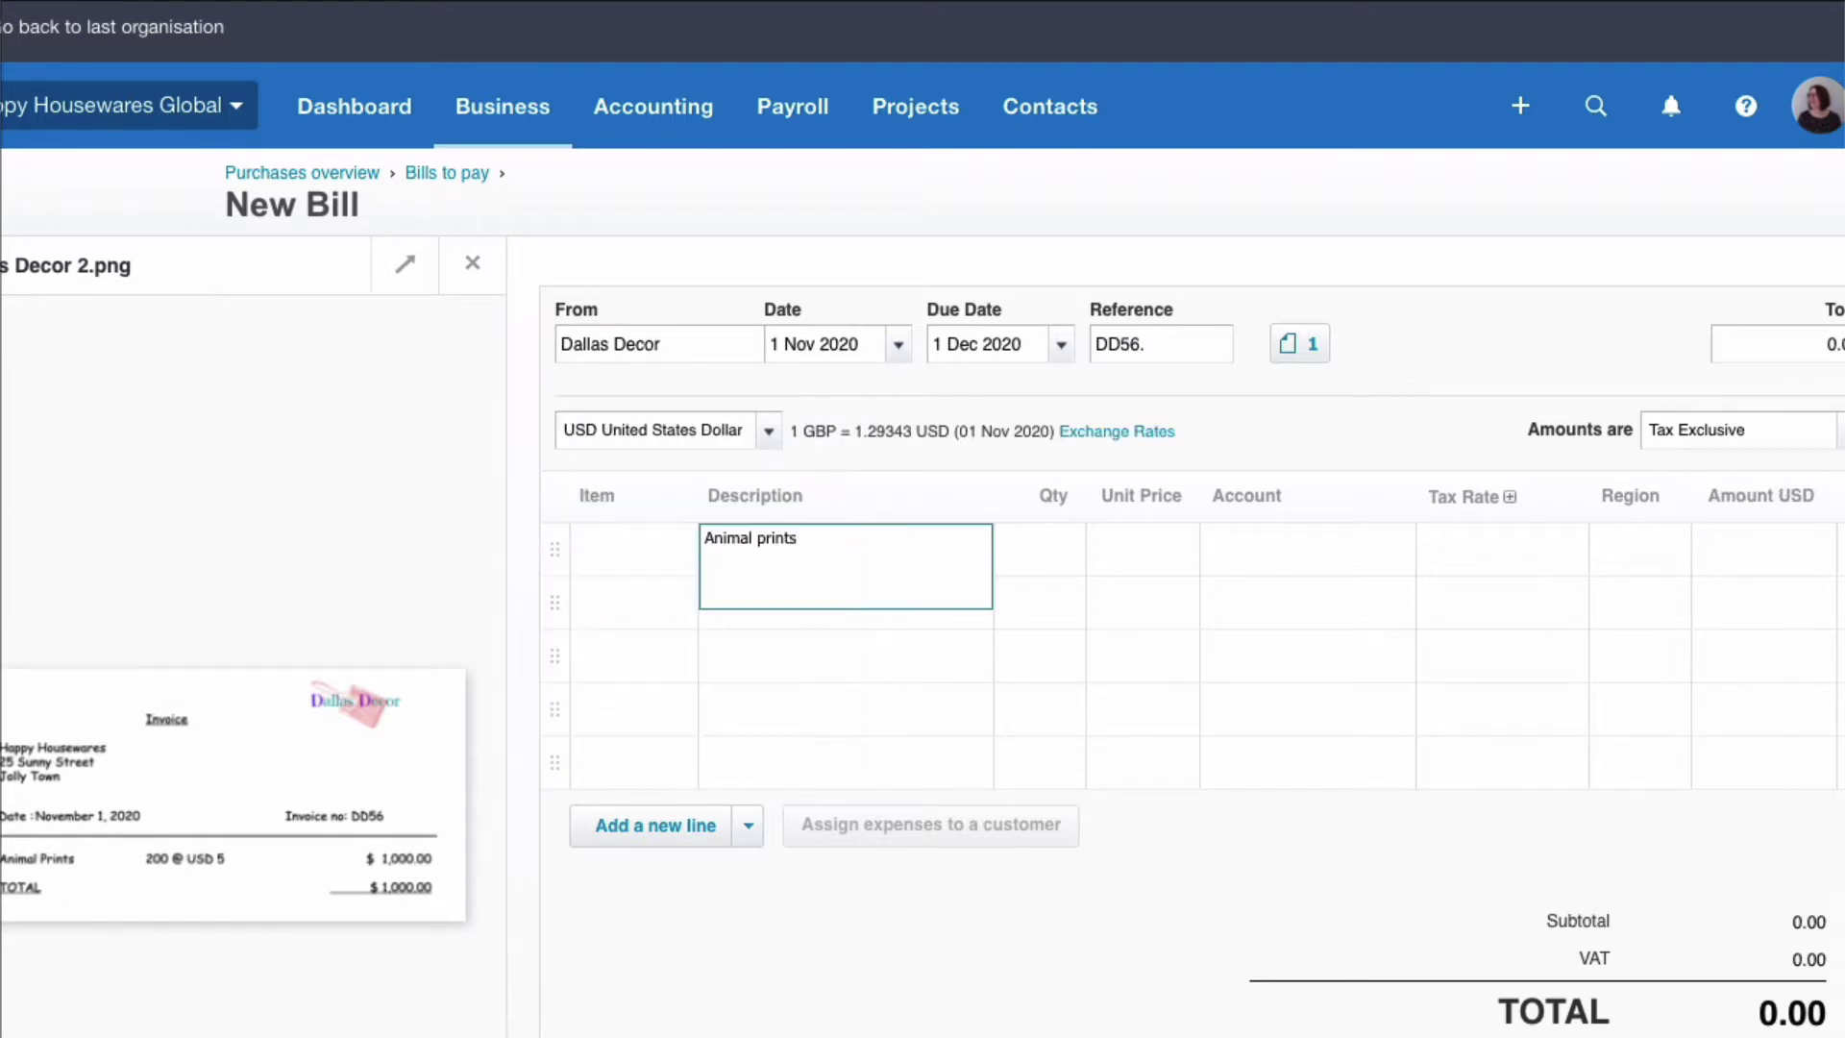
{"action": "key", "text": "Tab"}
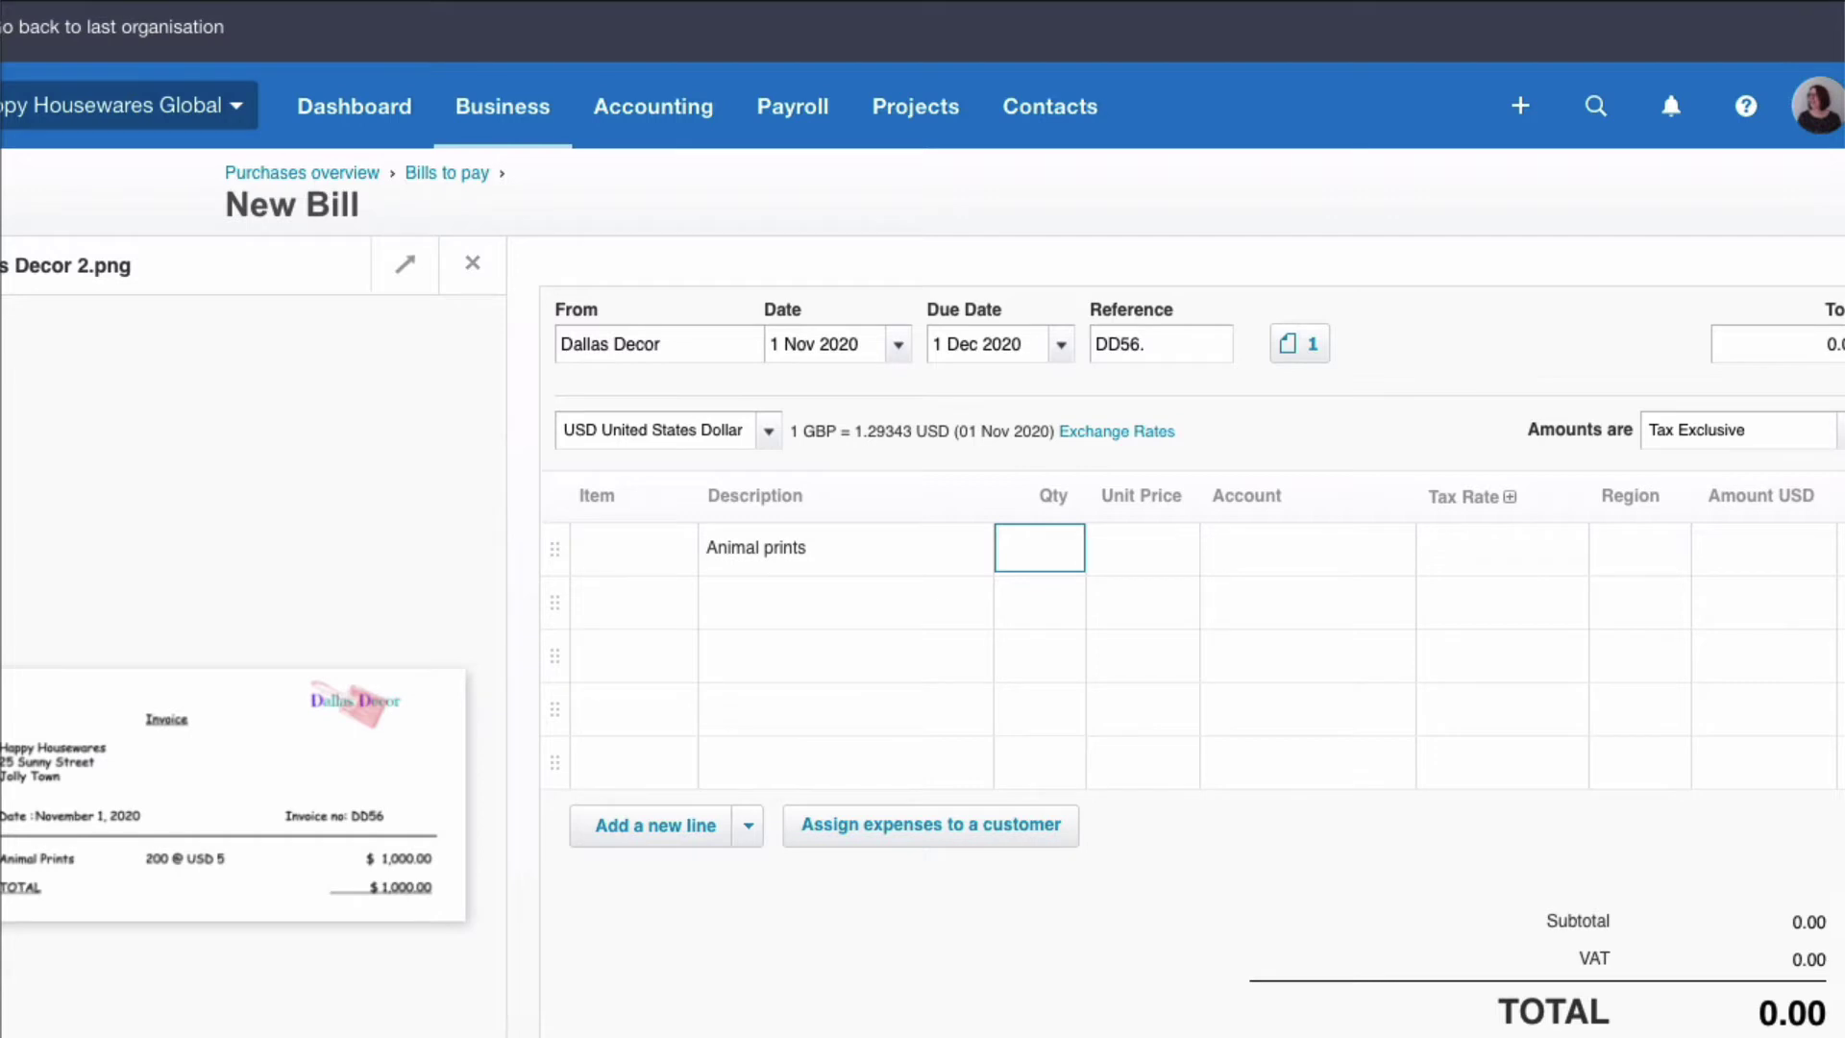
{"action": "type", "text": "200"}
{"action": "key", "text": "Tab"}
{"action": "type", "text": "5"}
{"action": "key", "text": "Tab"}
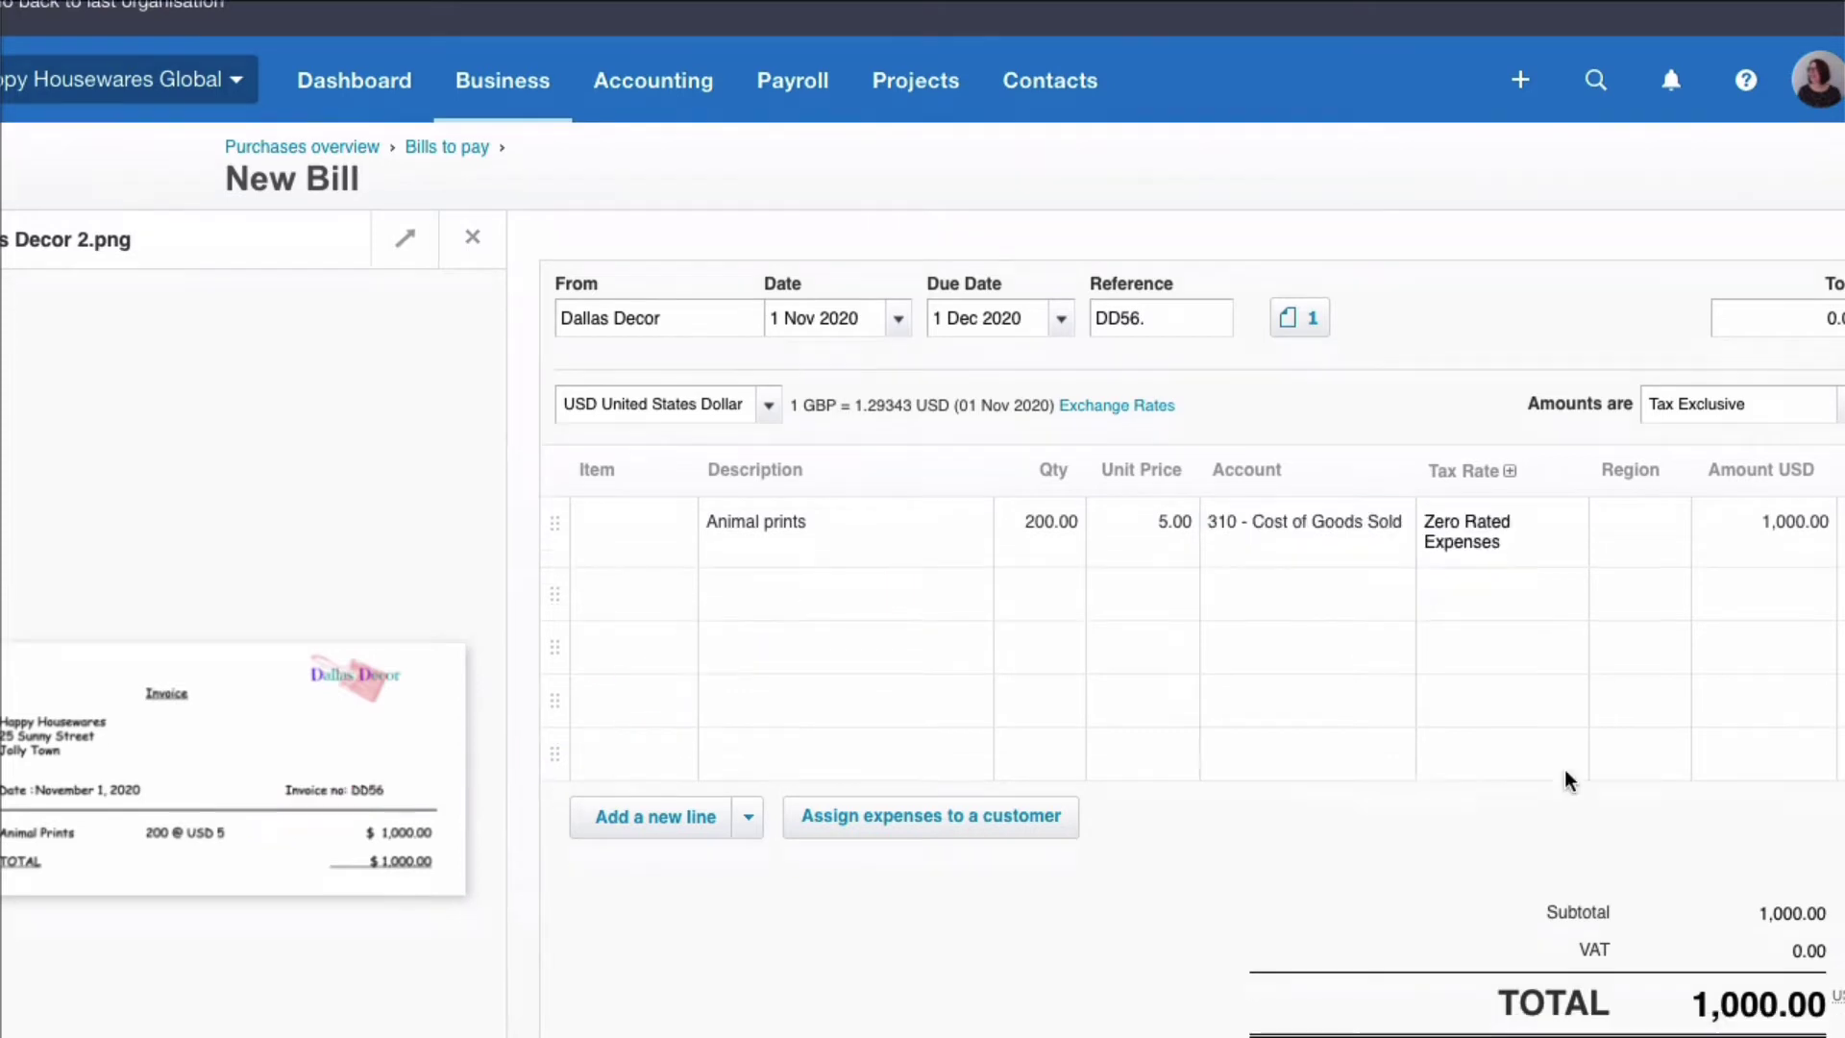
{"action": "scroll", "coordinate": [1564, 769], "scroll_direction": "down", "scroll_amount": 3}
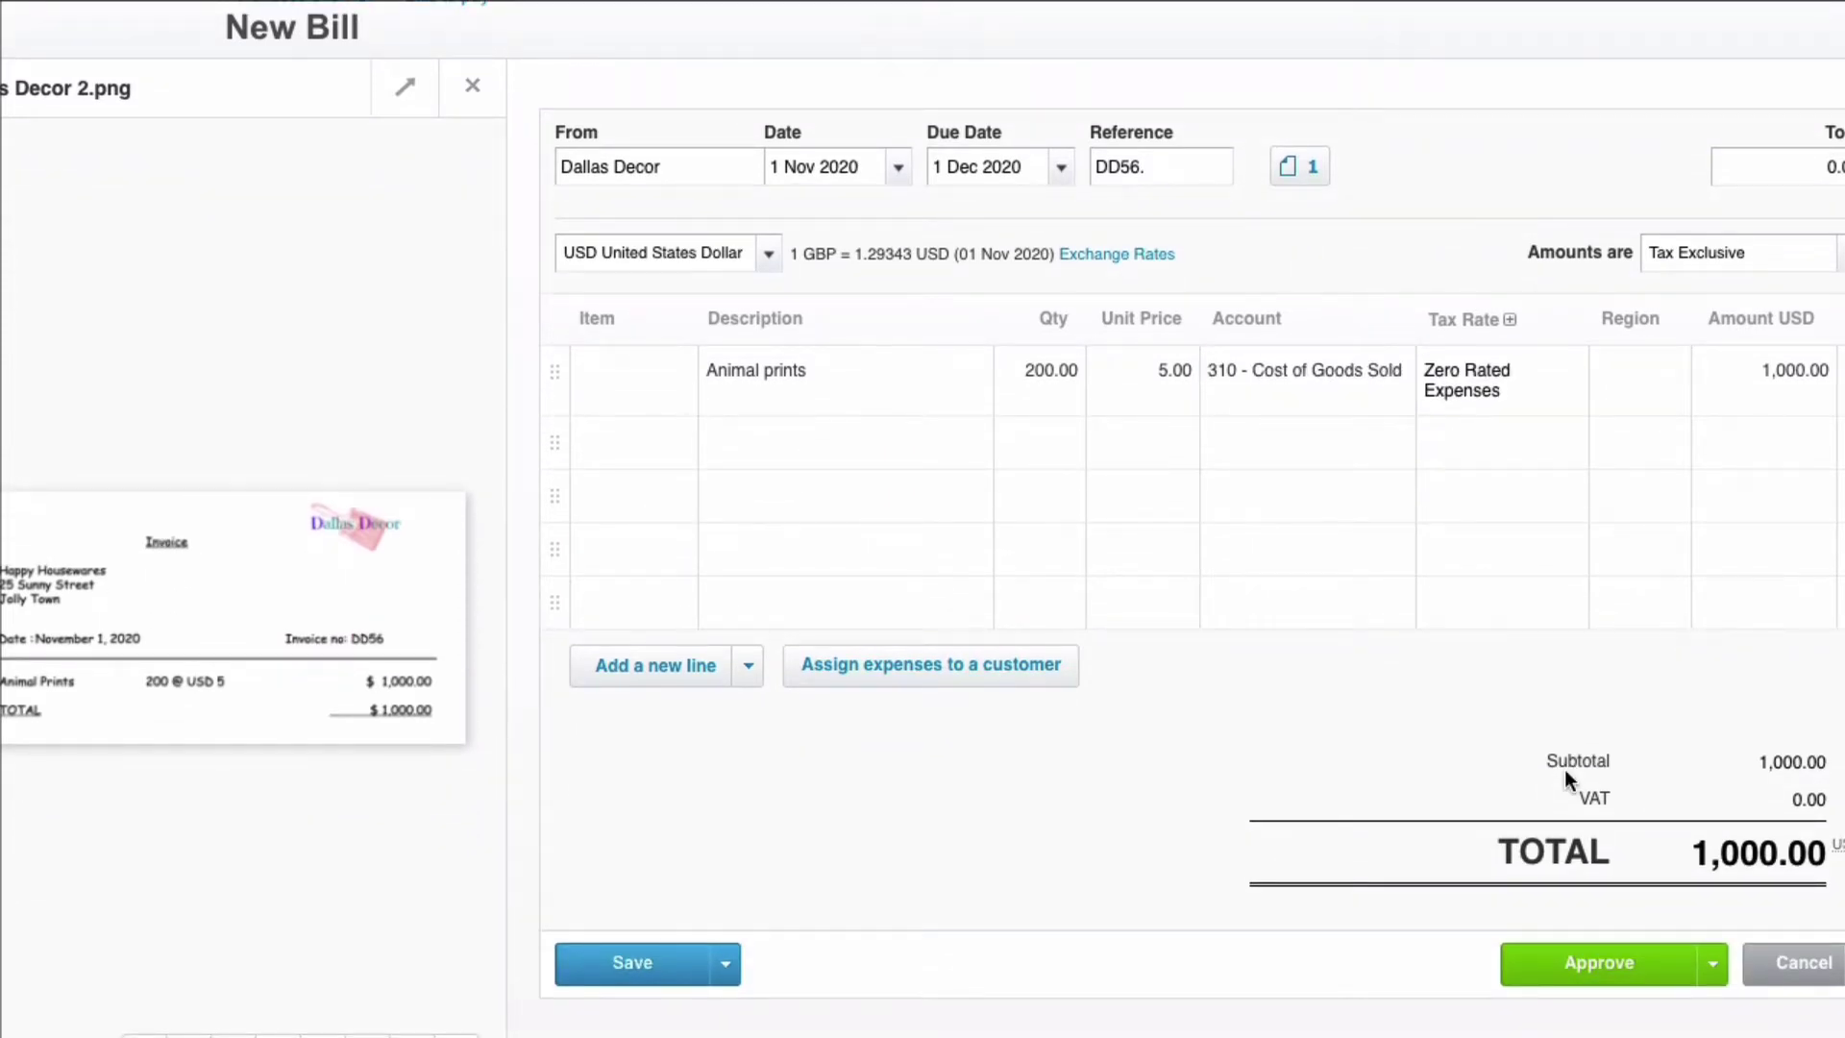
{"action": "scroll", "coordinate": [1564, 777], "scroll_direction": "up", "scroll_amount": 1}
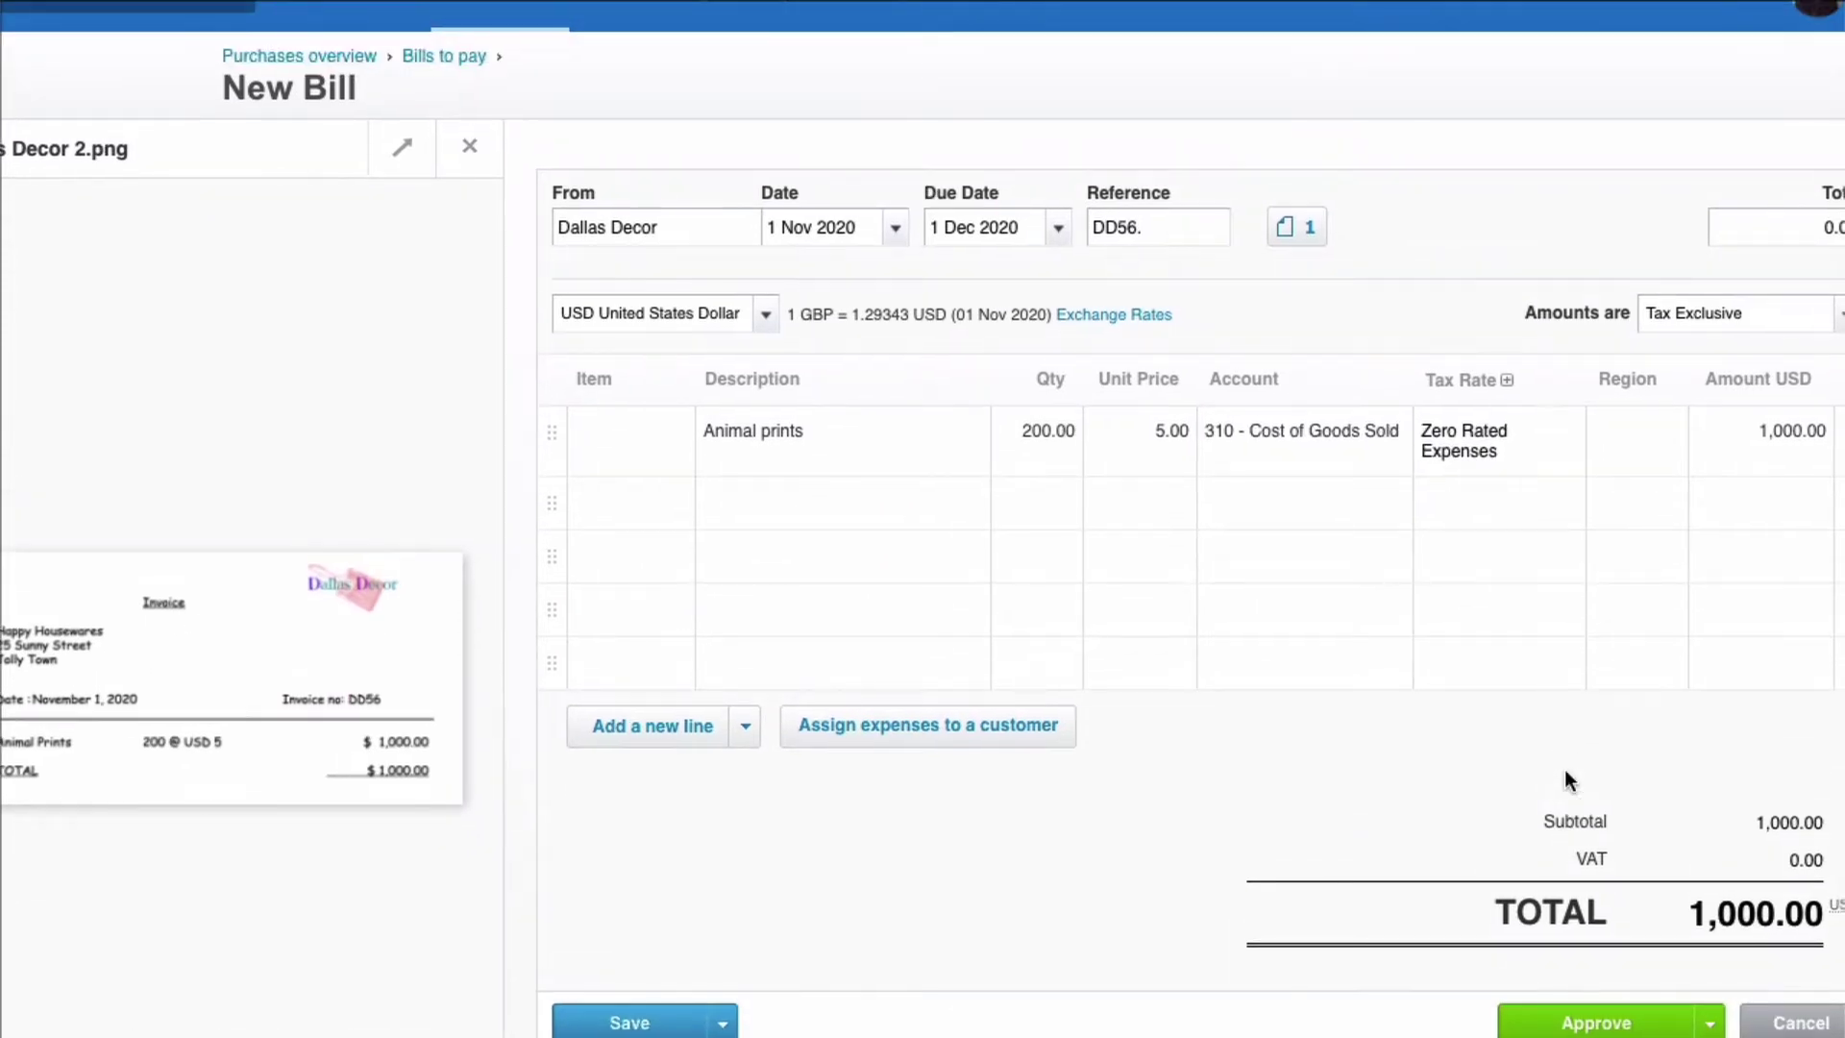
{"action": "scroll", "coordinate": [1565, 771], "scroll_direction": "up", "scroll_amount": 1}
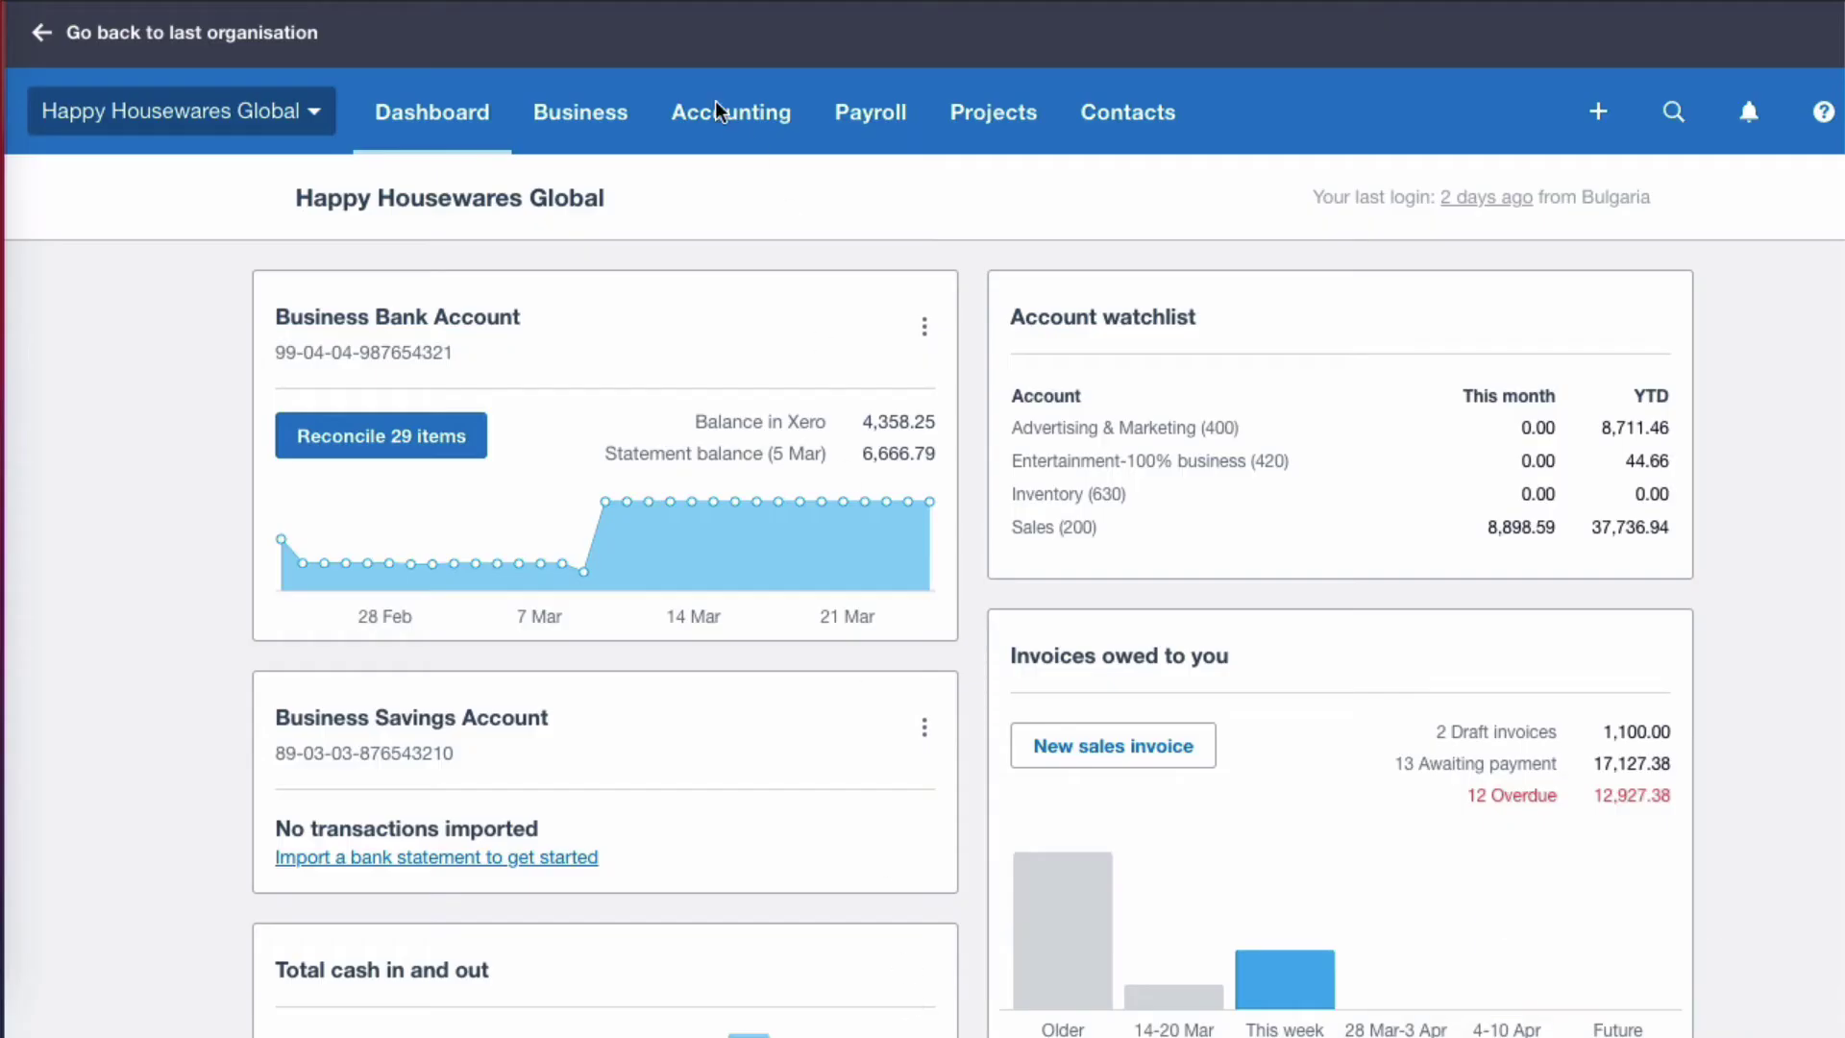
{"action": "left_click", "coordinate": [730, 121]}
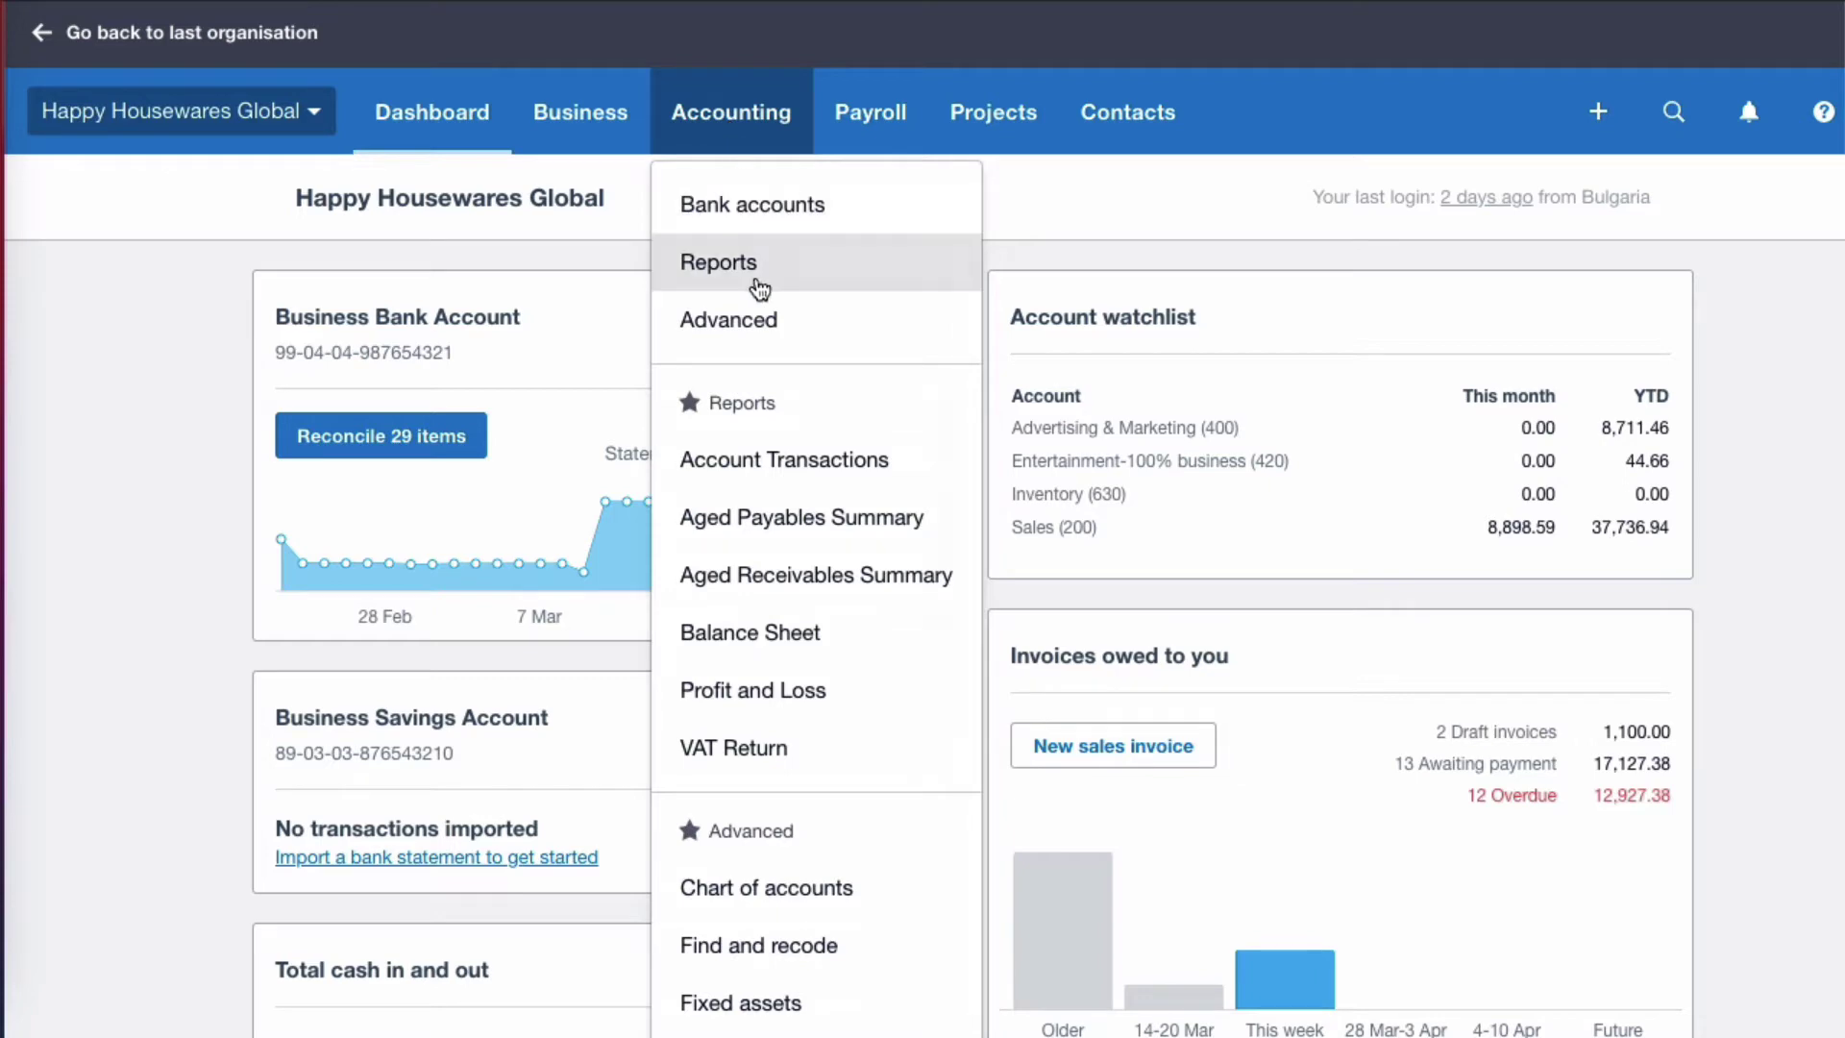
{"action": "left_click", "coordinate": [793, 699]}
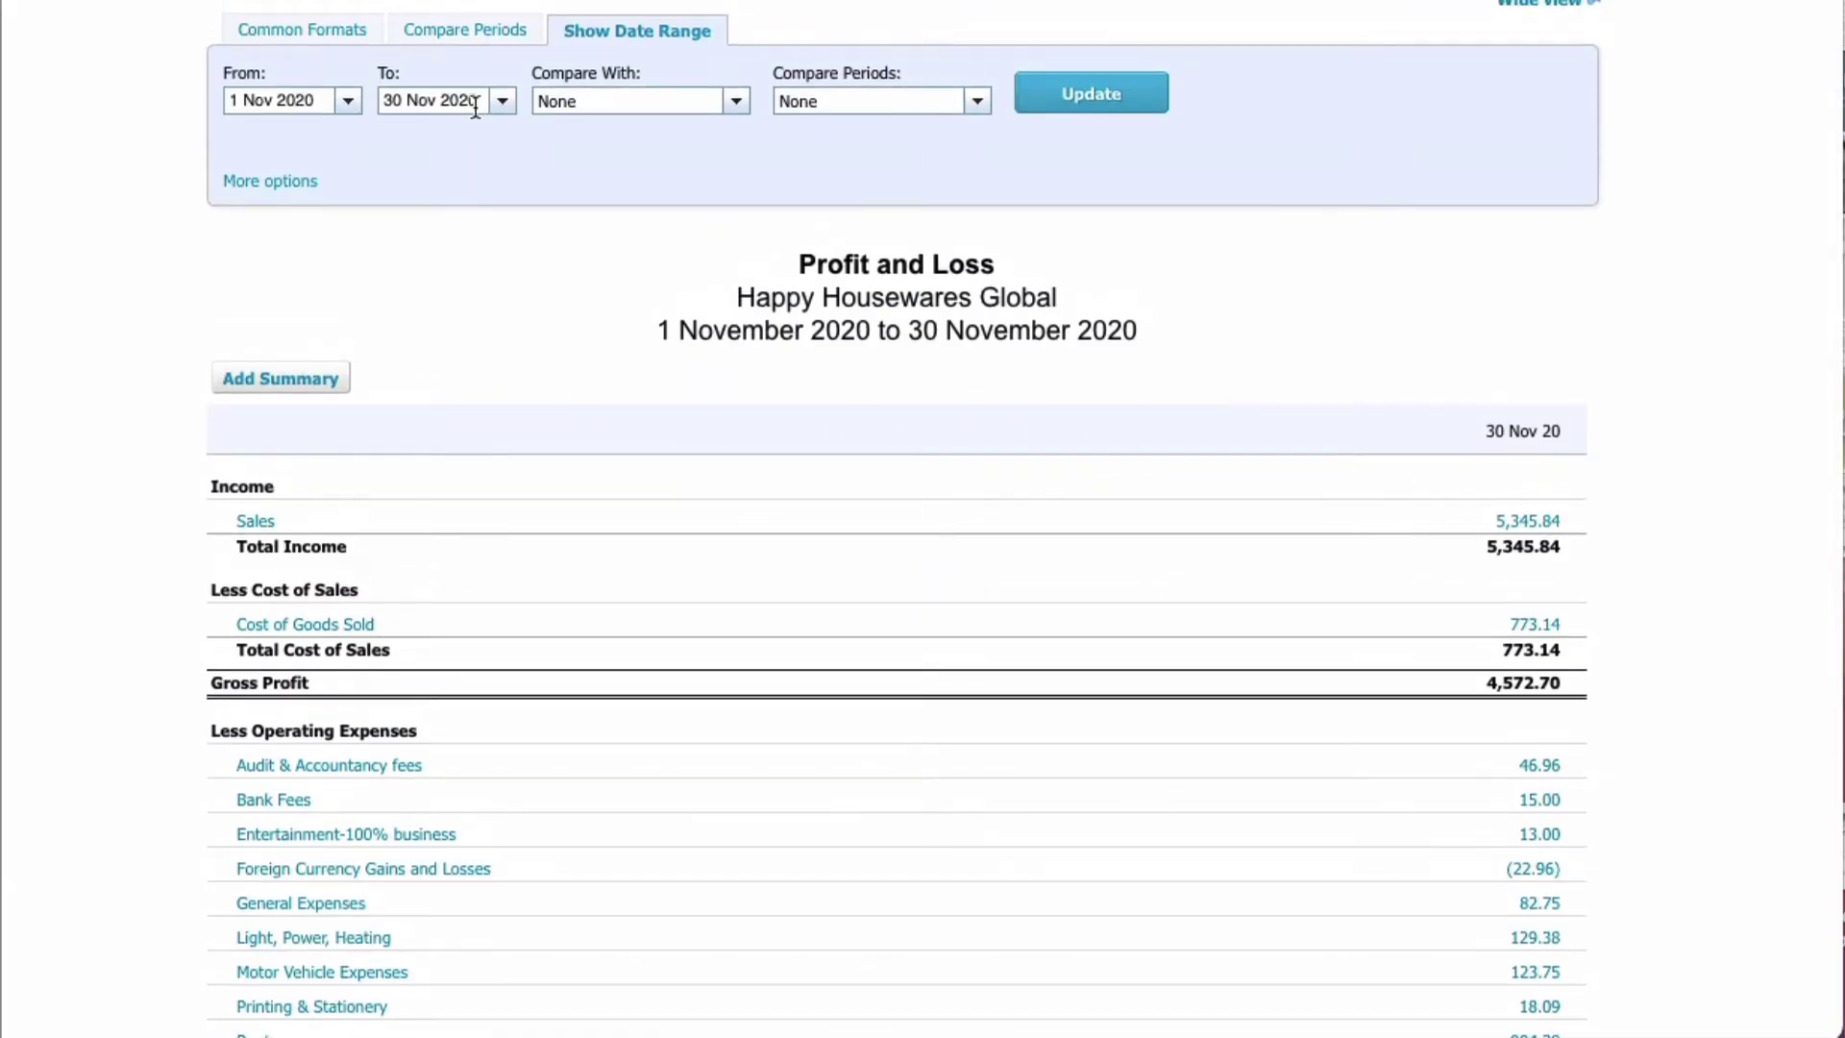
{"action": "scroll", "coordinate": [474, 109], "scroll_direction": "down", "scroll_amount": 3}
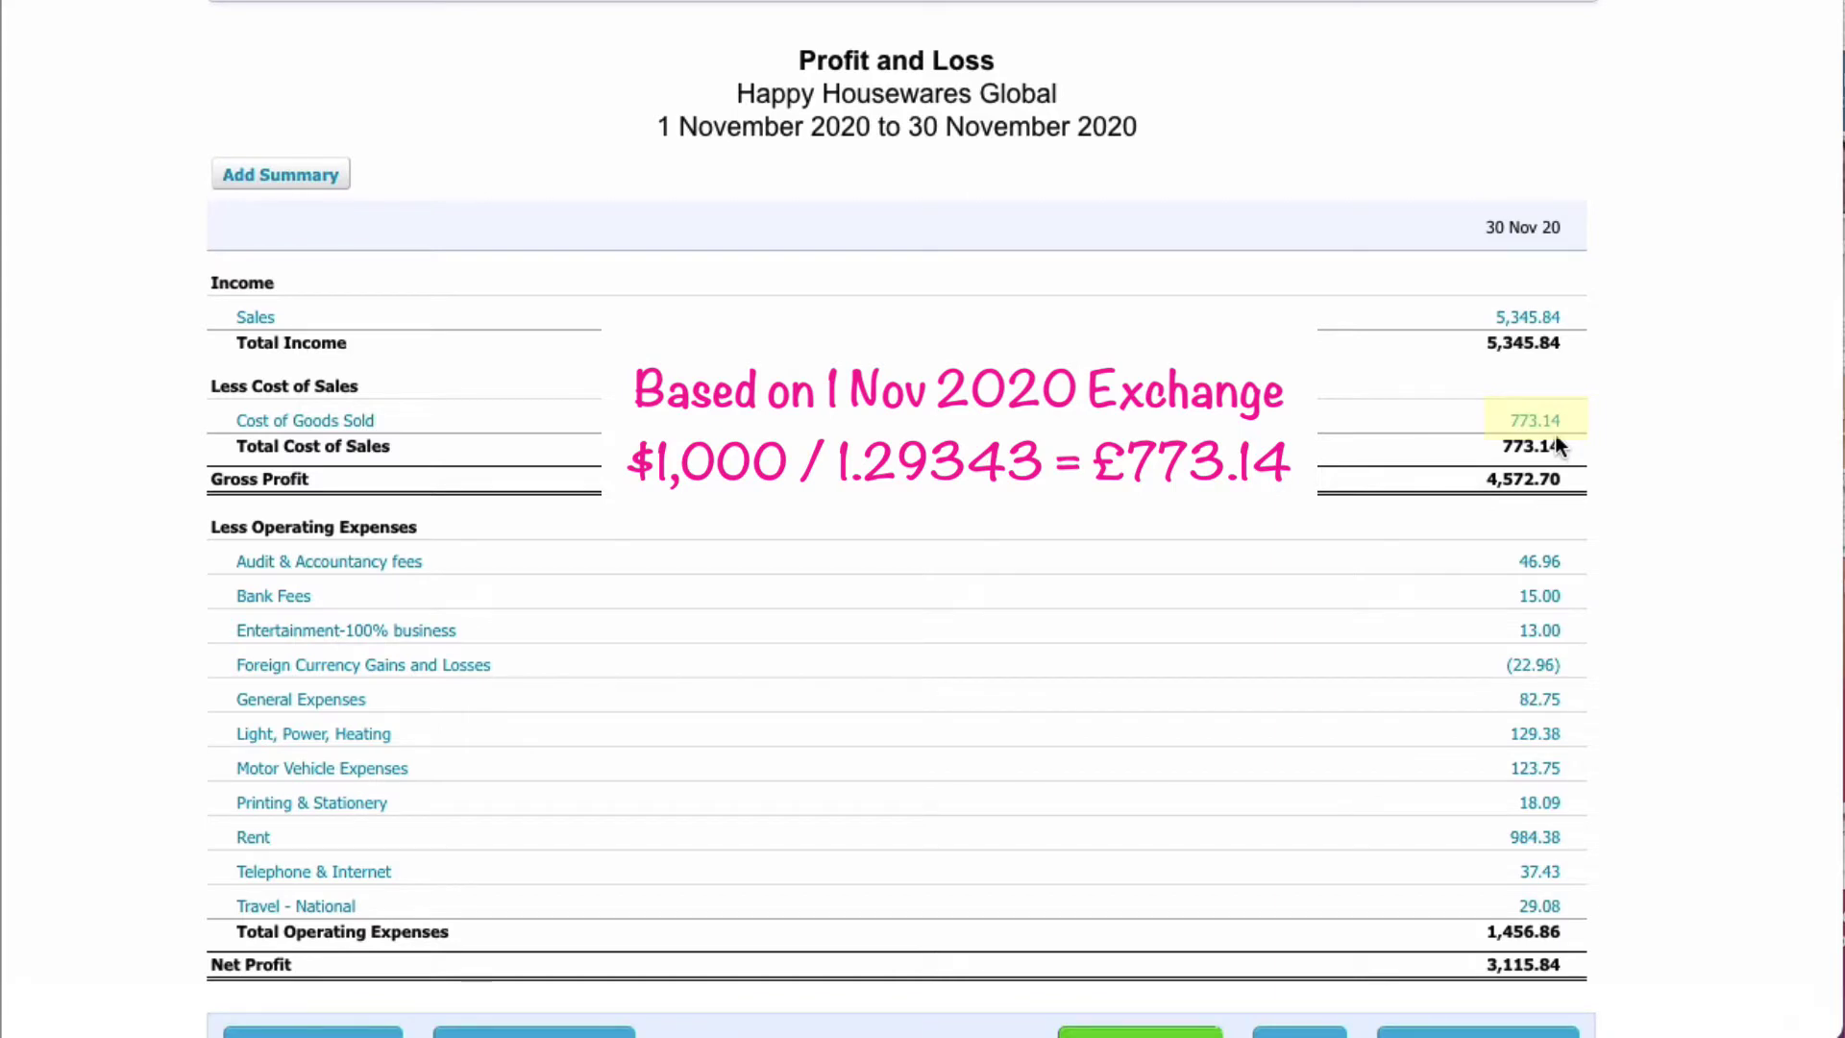
{"action": "scroll", "coordinate": [1556, 444], "scroll_direction": "down", "scroll_amount": 2}
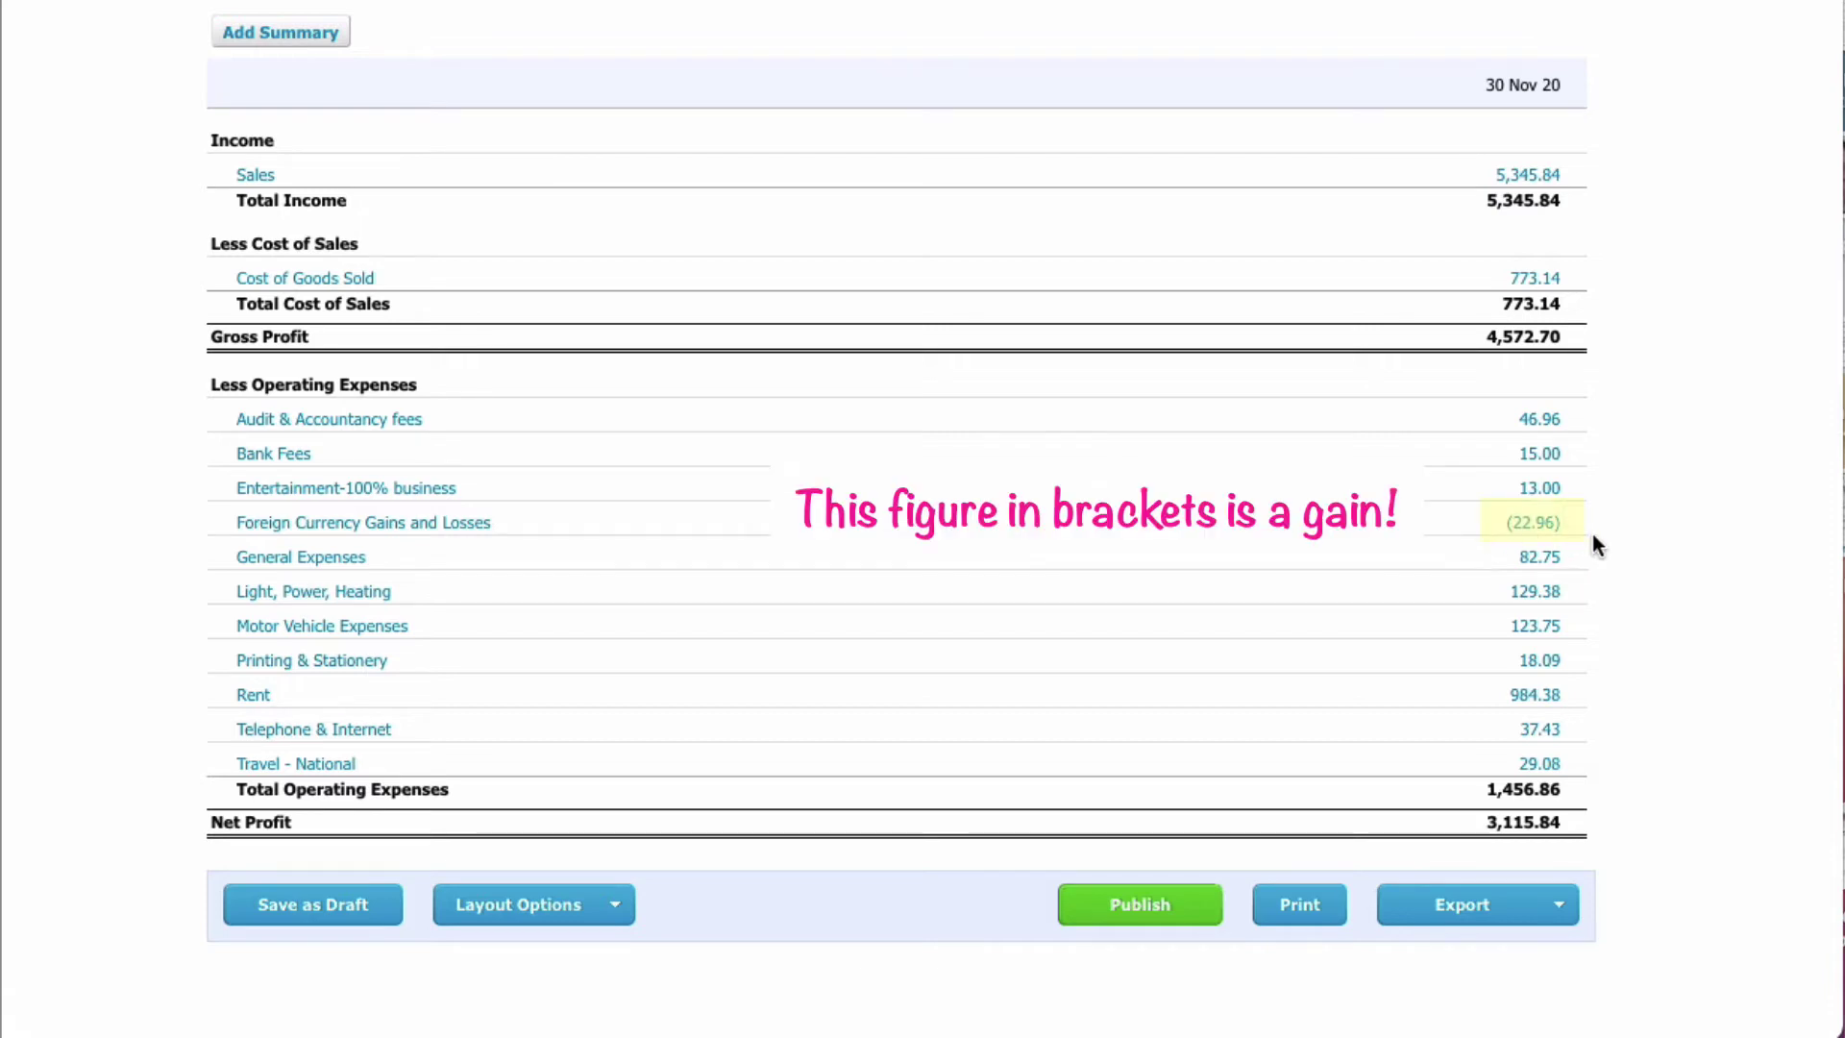
{"action": "mouse_move", "coordinate": [1564, 535]}
{"action": "scroll", "coordinate": [1559, 534], "scroll_direction": "up", "scroll_amount": 2}
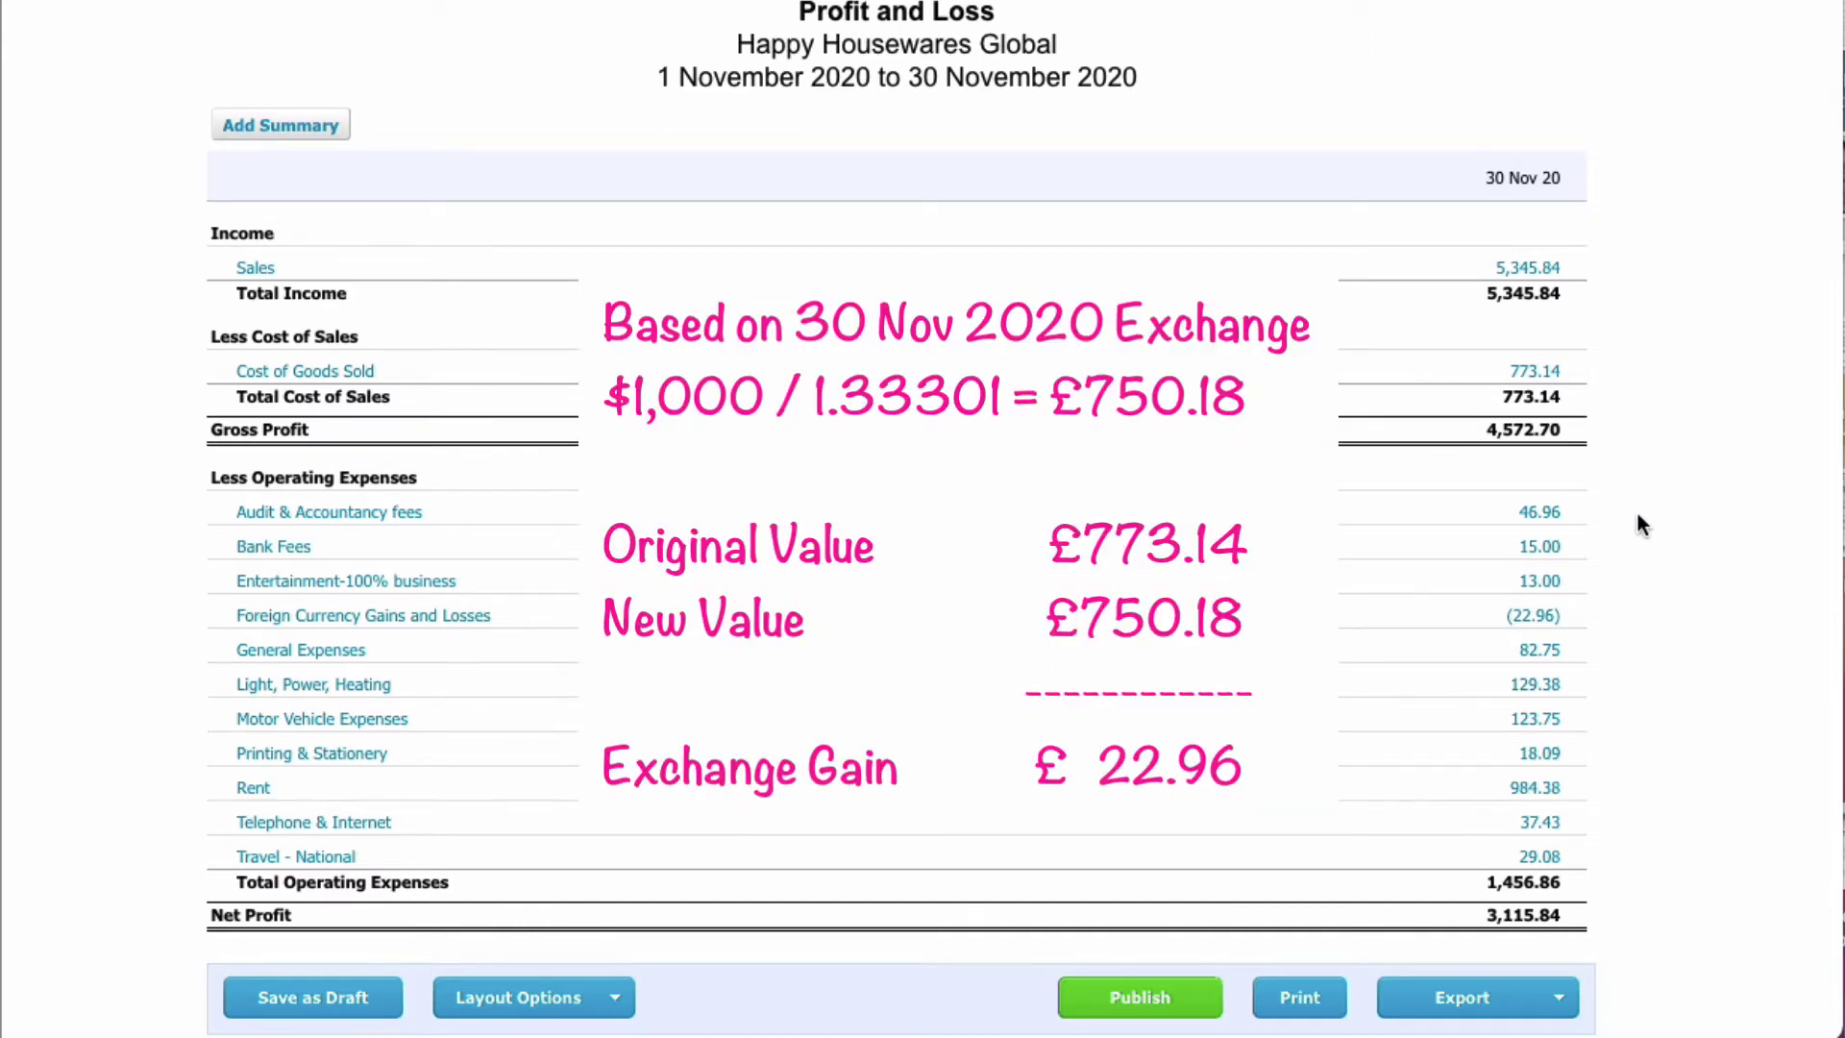
{"action": "mouse_move", "coordinate": [1572, 377]}
{"action": "mouse_move", "coordinate": [1575, 622]}
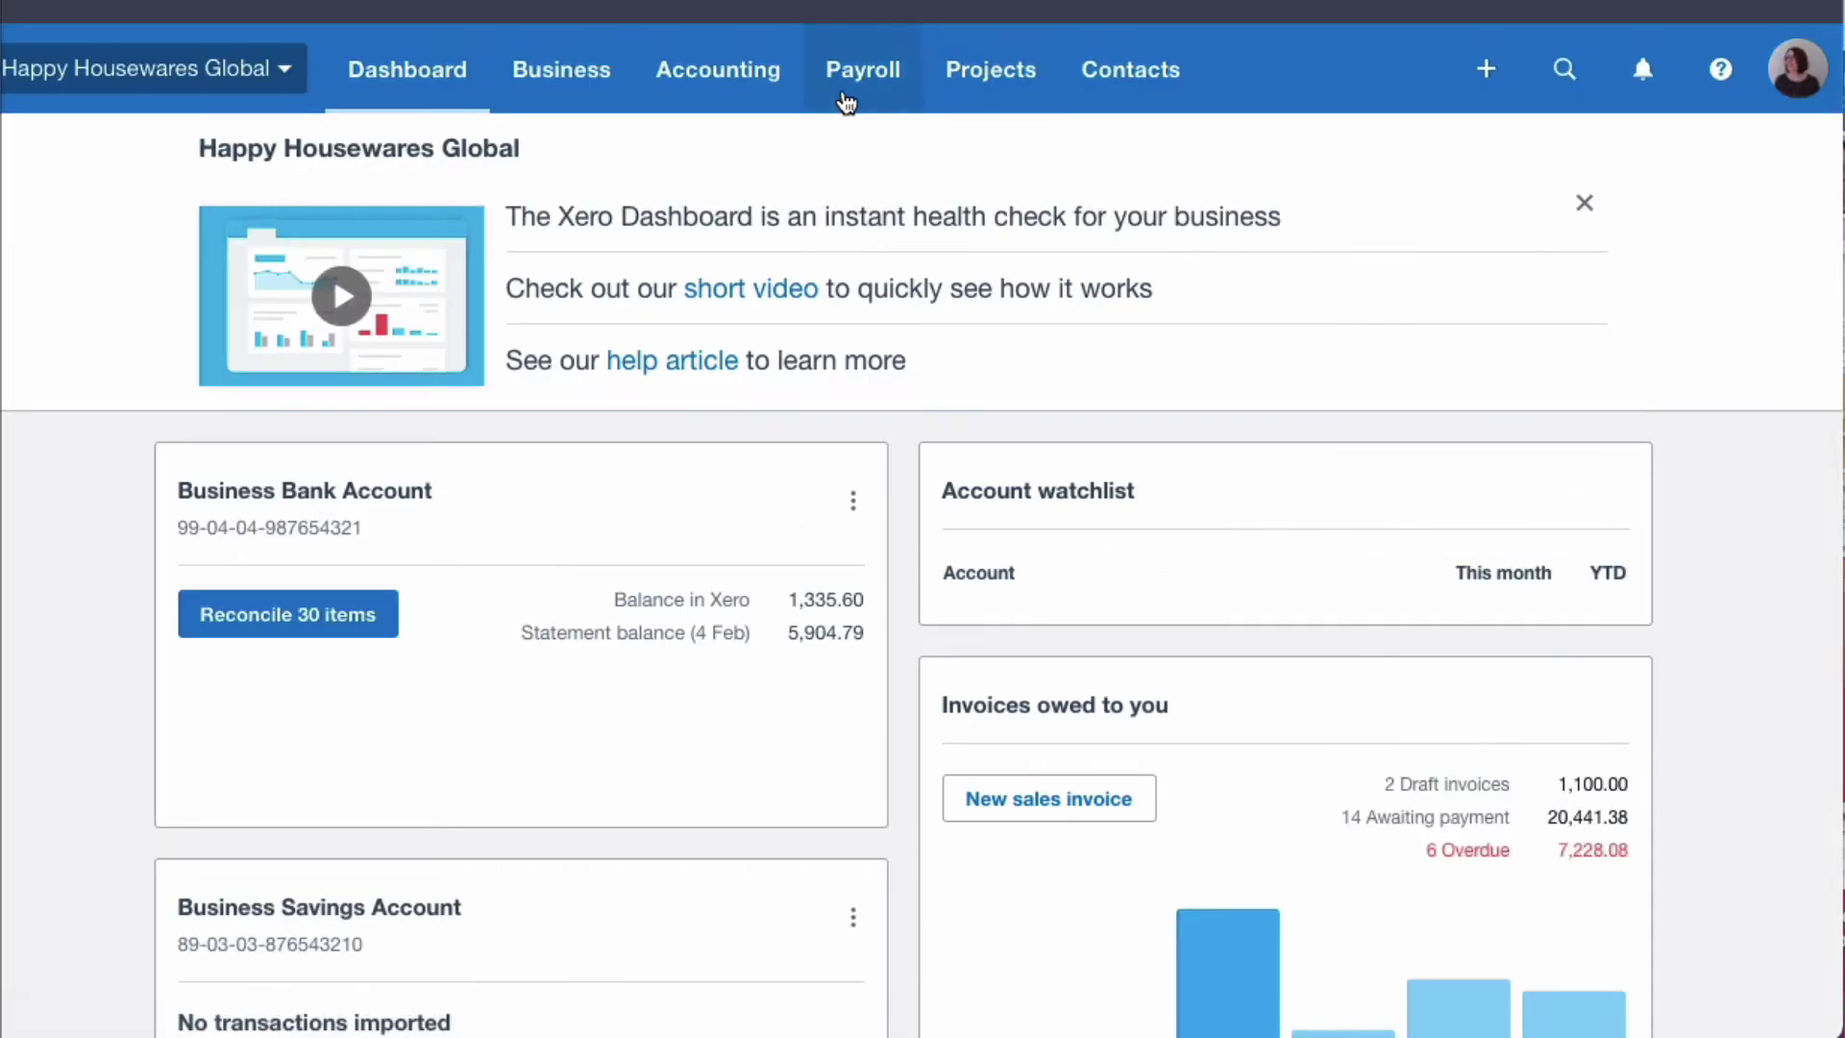
Run the Foreign Currency Gains and Losses report to 30 Nov 2020 and review it
{"action": "left_click", "coordinate": [741, 82]}
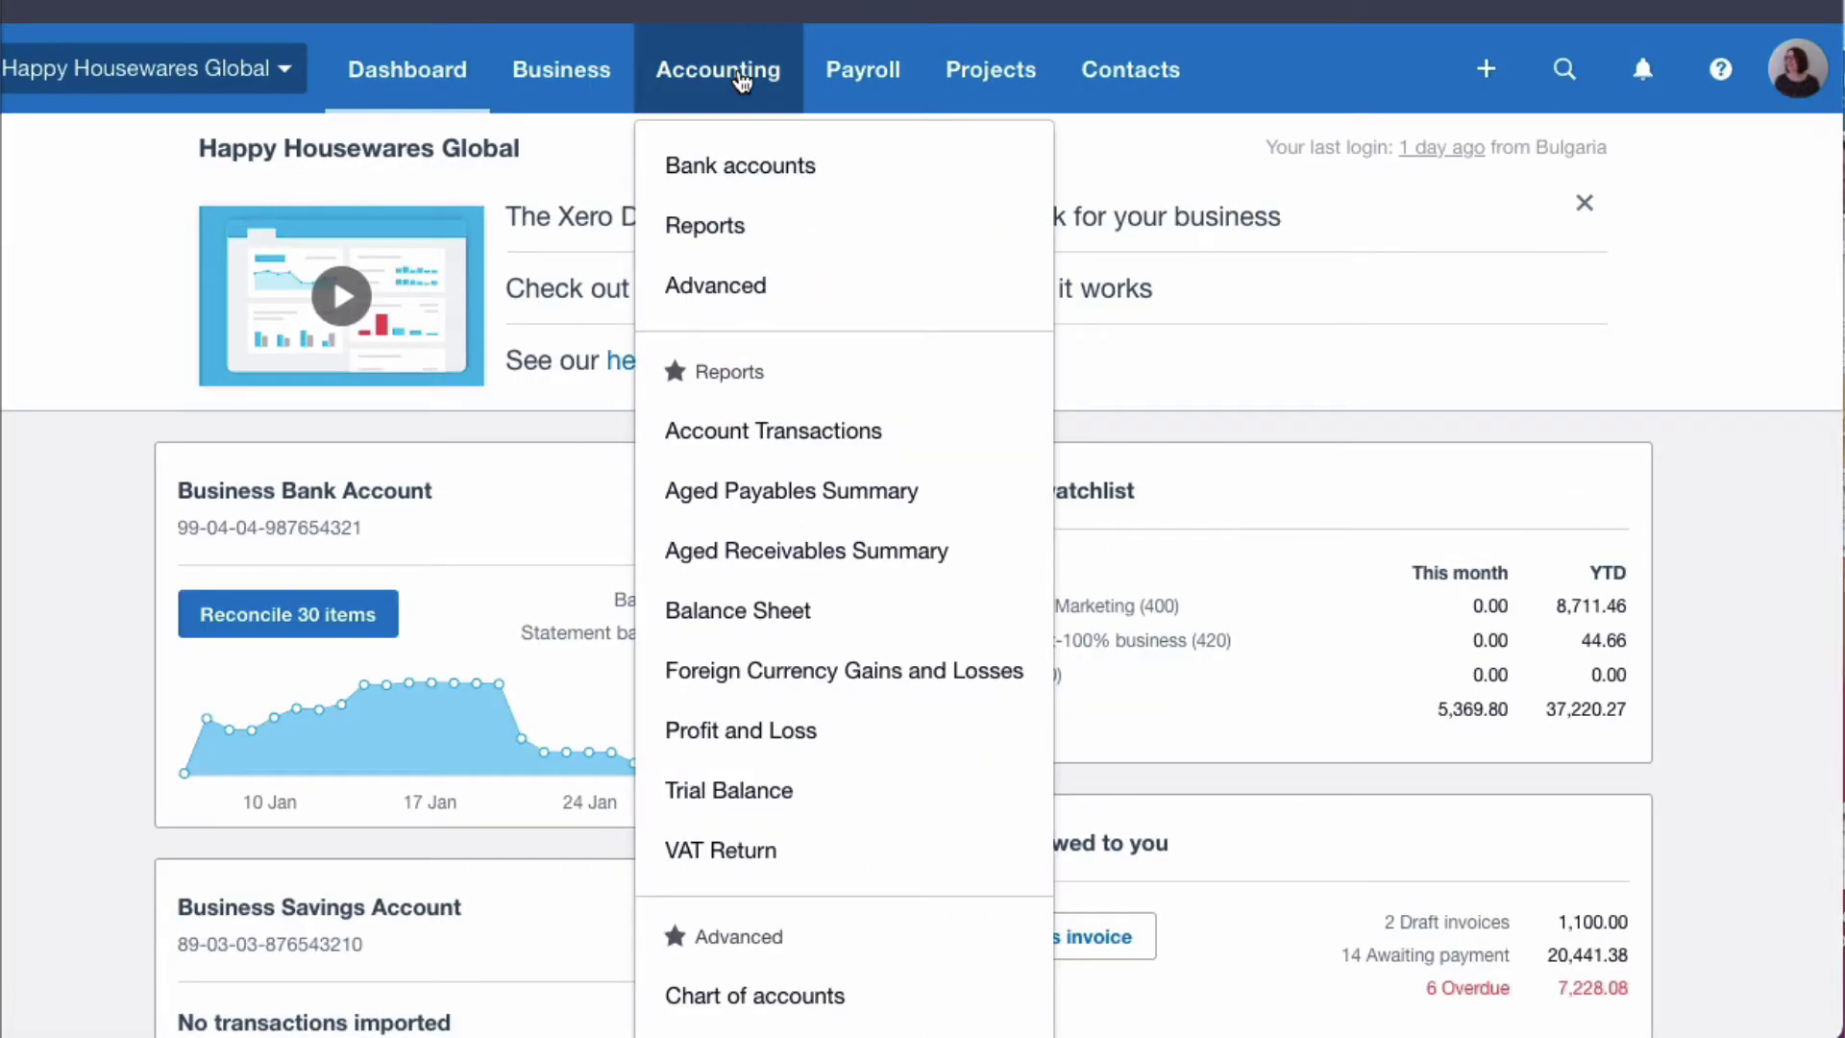
{"action": "left_click", "coordinate": [779, 682]}
{"action": "left_click", "coordinate": [501, 610]}
{"action": "left_click", "coordinate": [420, 653]}
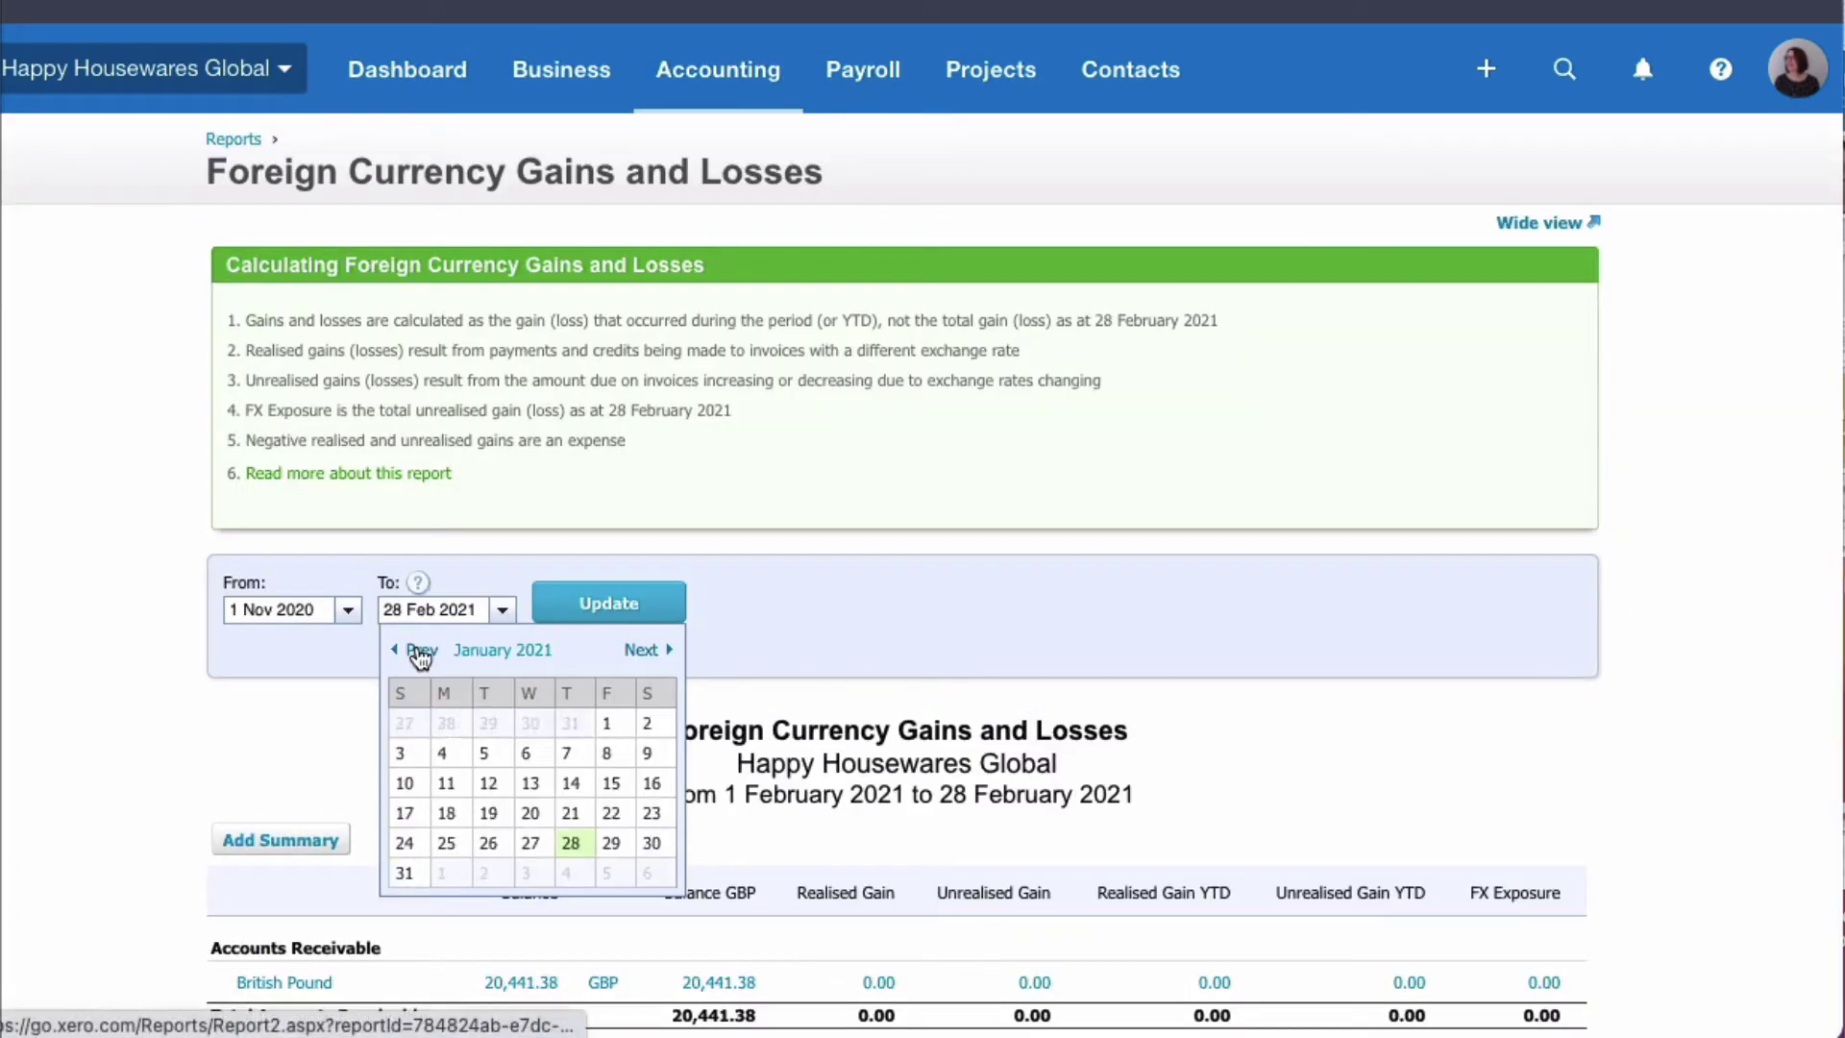
{"action": "left_click", "coordinate": [419, 654]}
{"action": "left_click", "coordinate": [420, 654]}
{"action": "left_click", "coordinate": [446, 871]}
{"action": "left_click", "coordinate": [618, 615]}
{"action": "scroll", "coordinate": [618, 615], "scroll_direction": "down", "scroll_amount": 2}
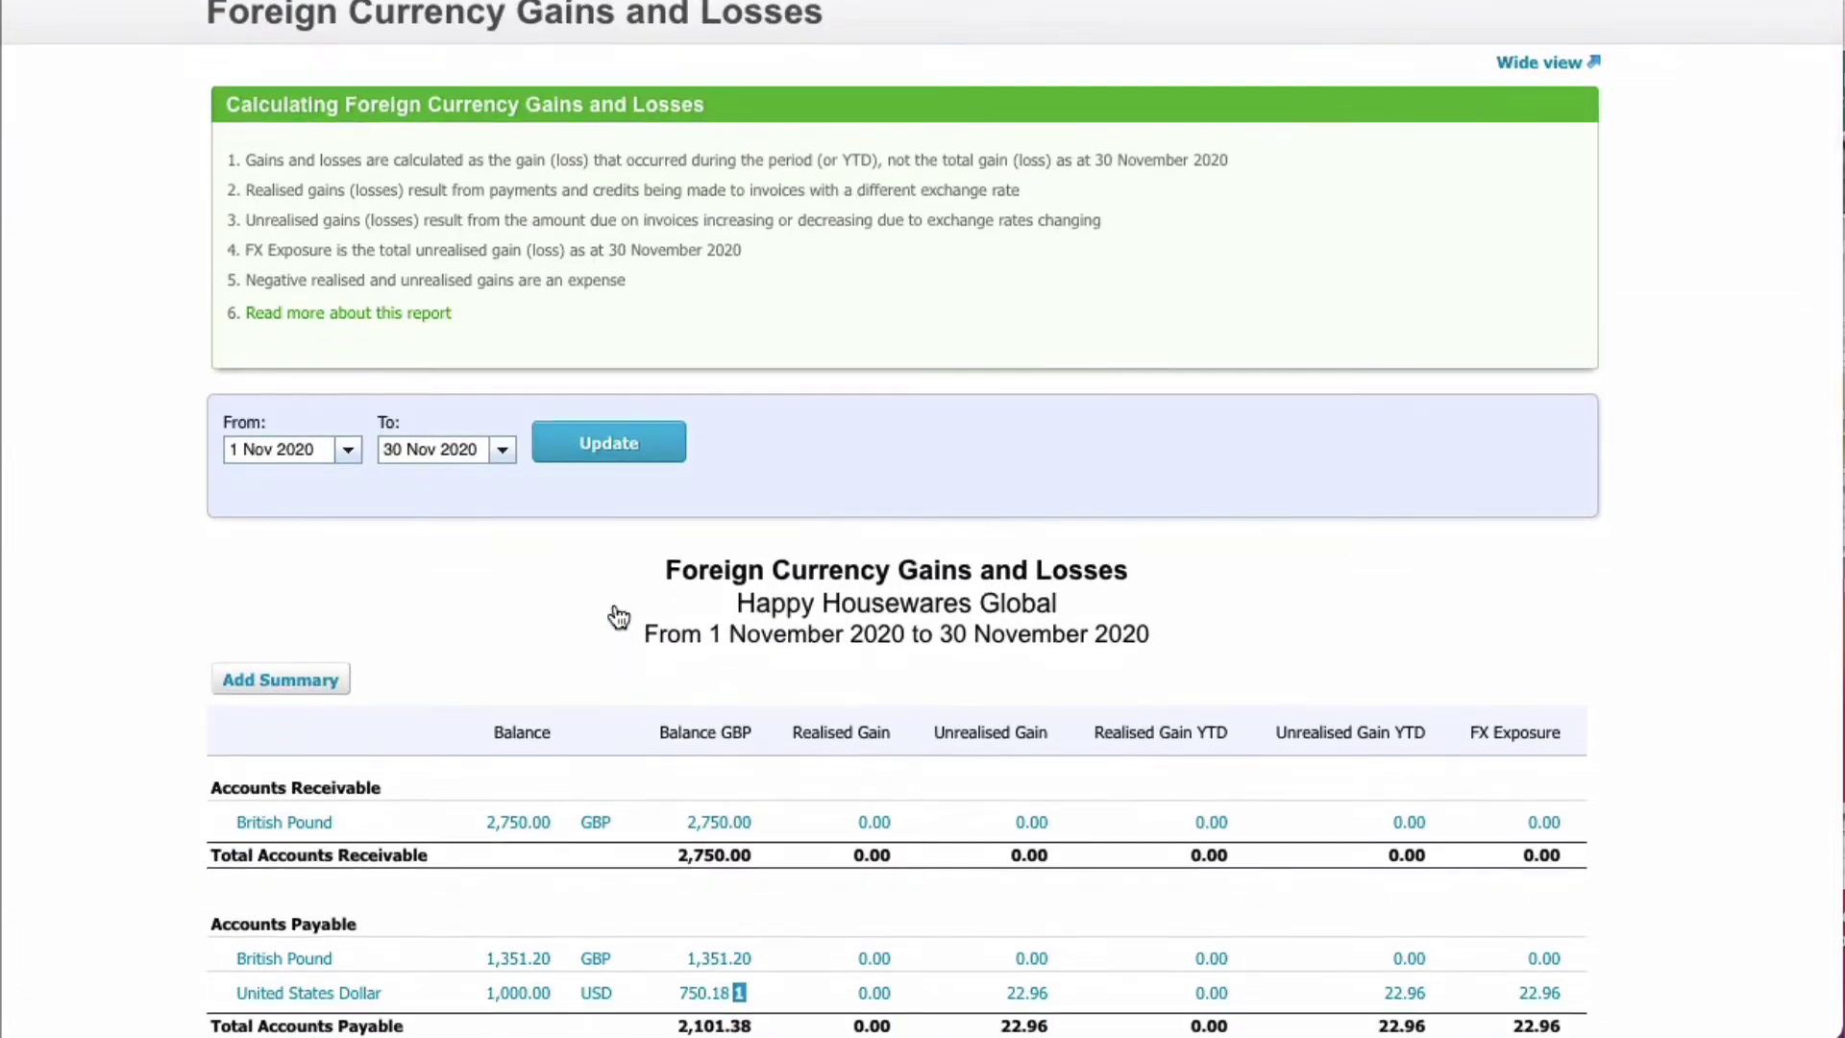
{"action": "scroll", "coordinate": [618, 615], "scroll_direction": "down", "scroll_amount": 3}
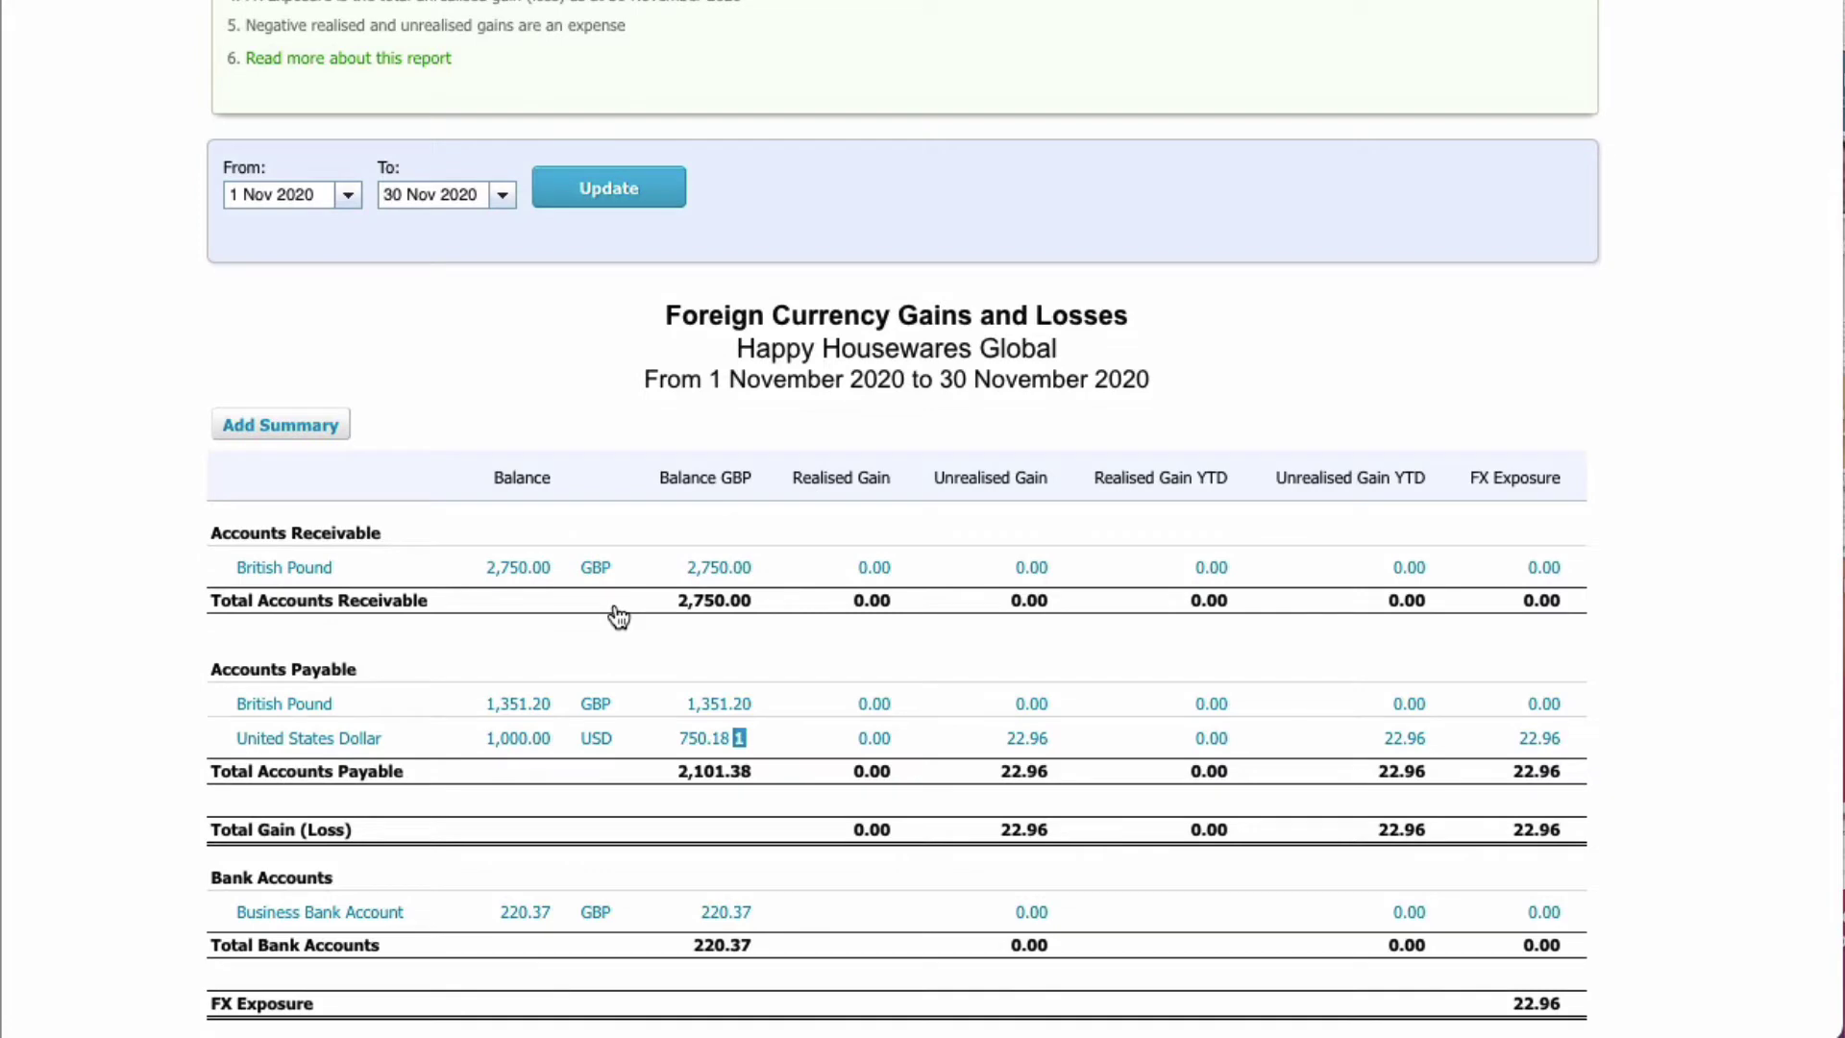
{"action": "scroll", "coordinate": [618, 615], "scroll_direction": "down", "scroll_amount": 2}
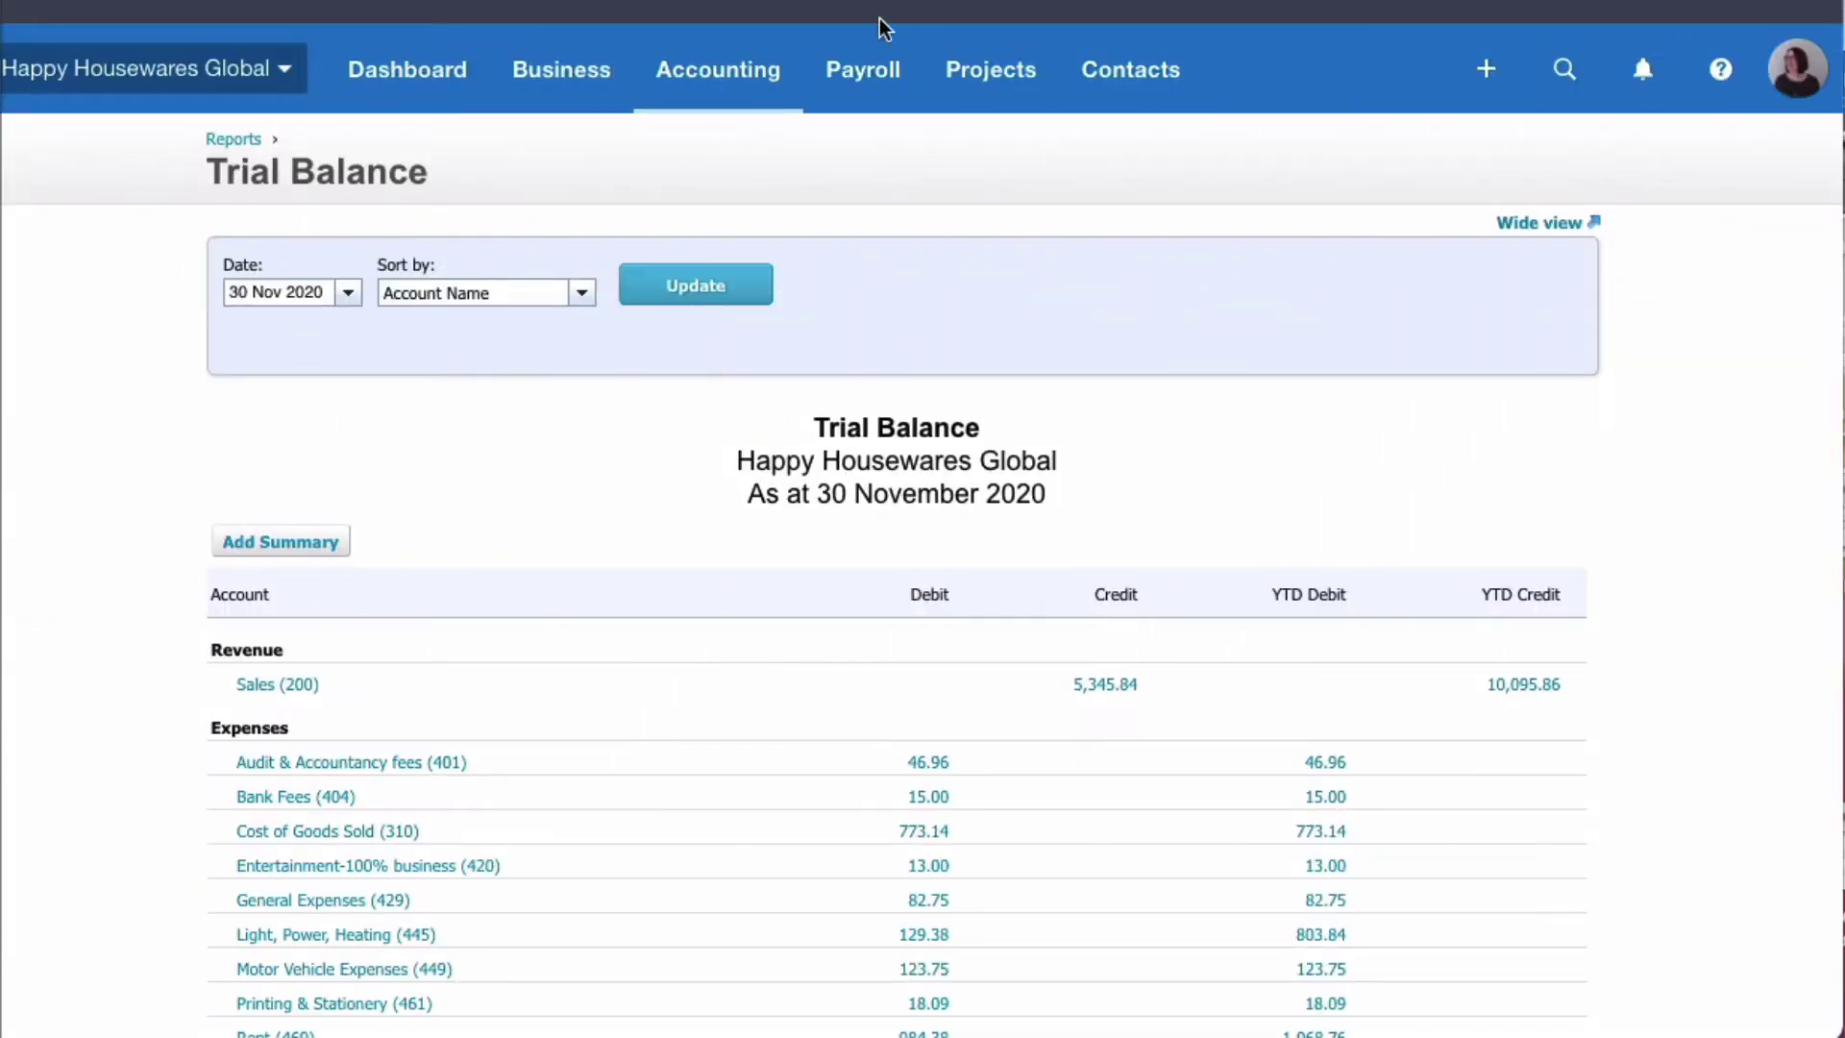
Drill into the 2,101.38 Accounts Payable balance to reach Foreign Currency Gains and Losses
{"action": "scroll", "coordinate": [535, 407], "scroll_direction": "down", "scroll_amount": 3}
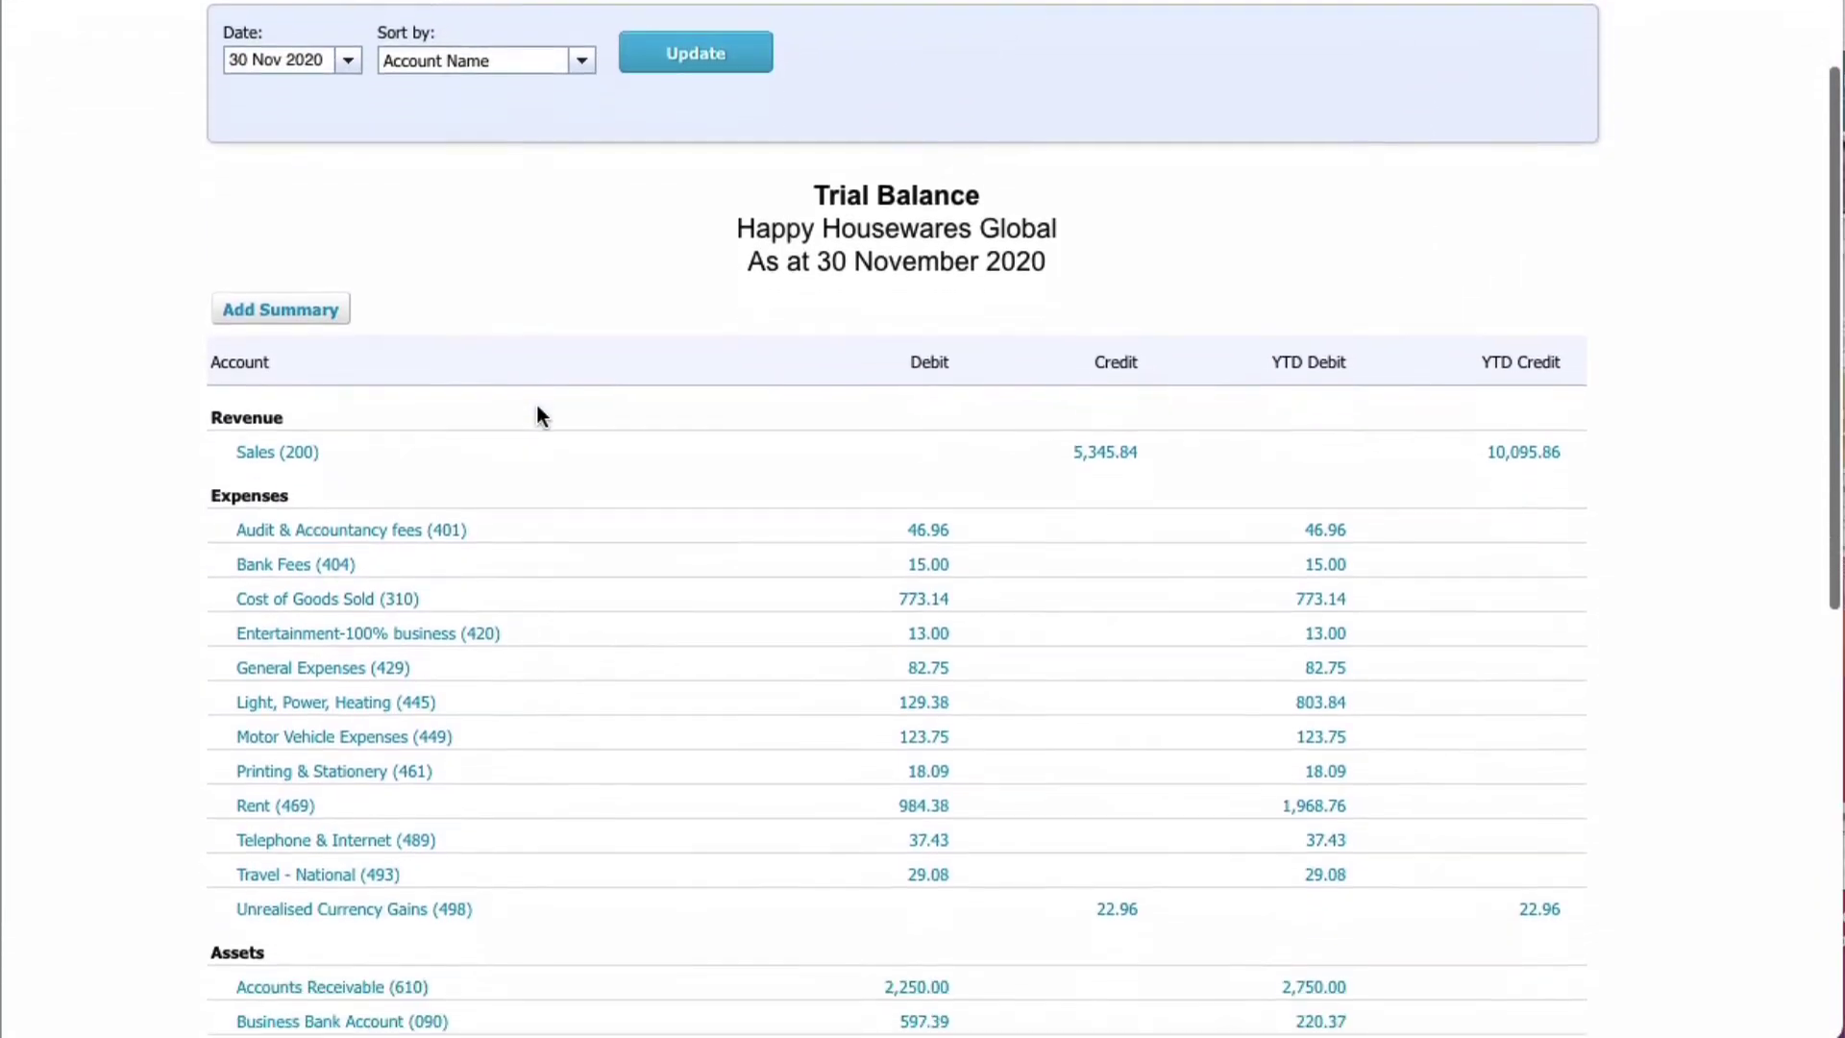
{"action": "scroll", "coordinate": [536, 415], "scroll_direction": "down", "scroll_amount": 5}
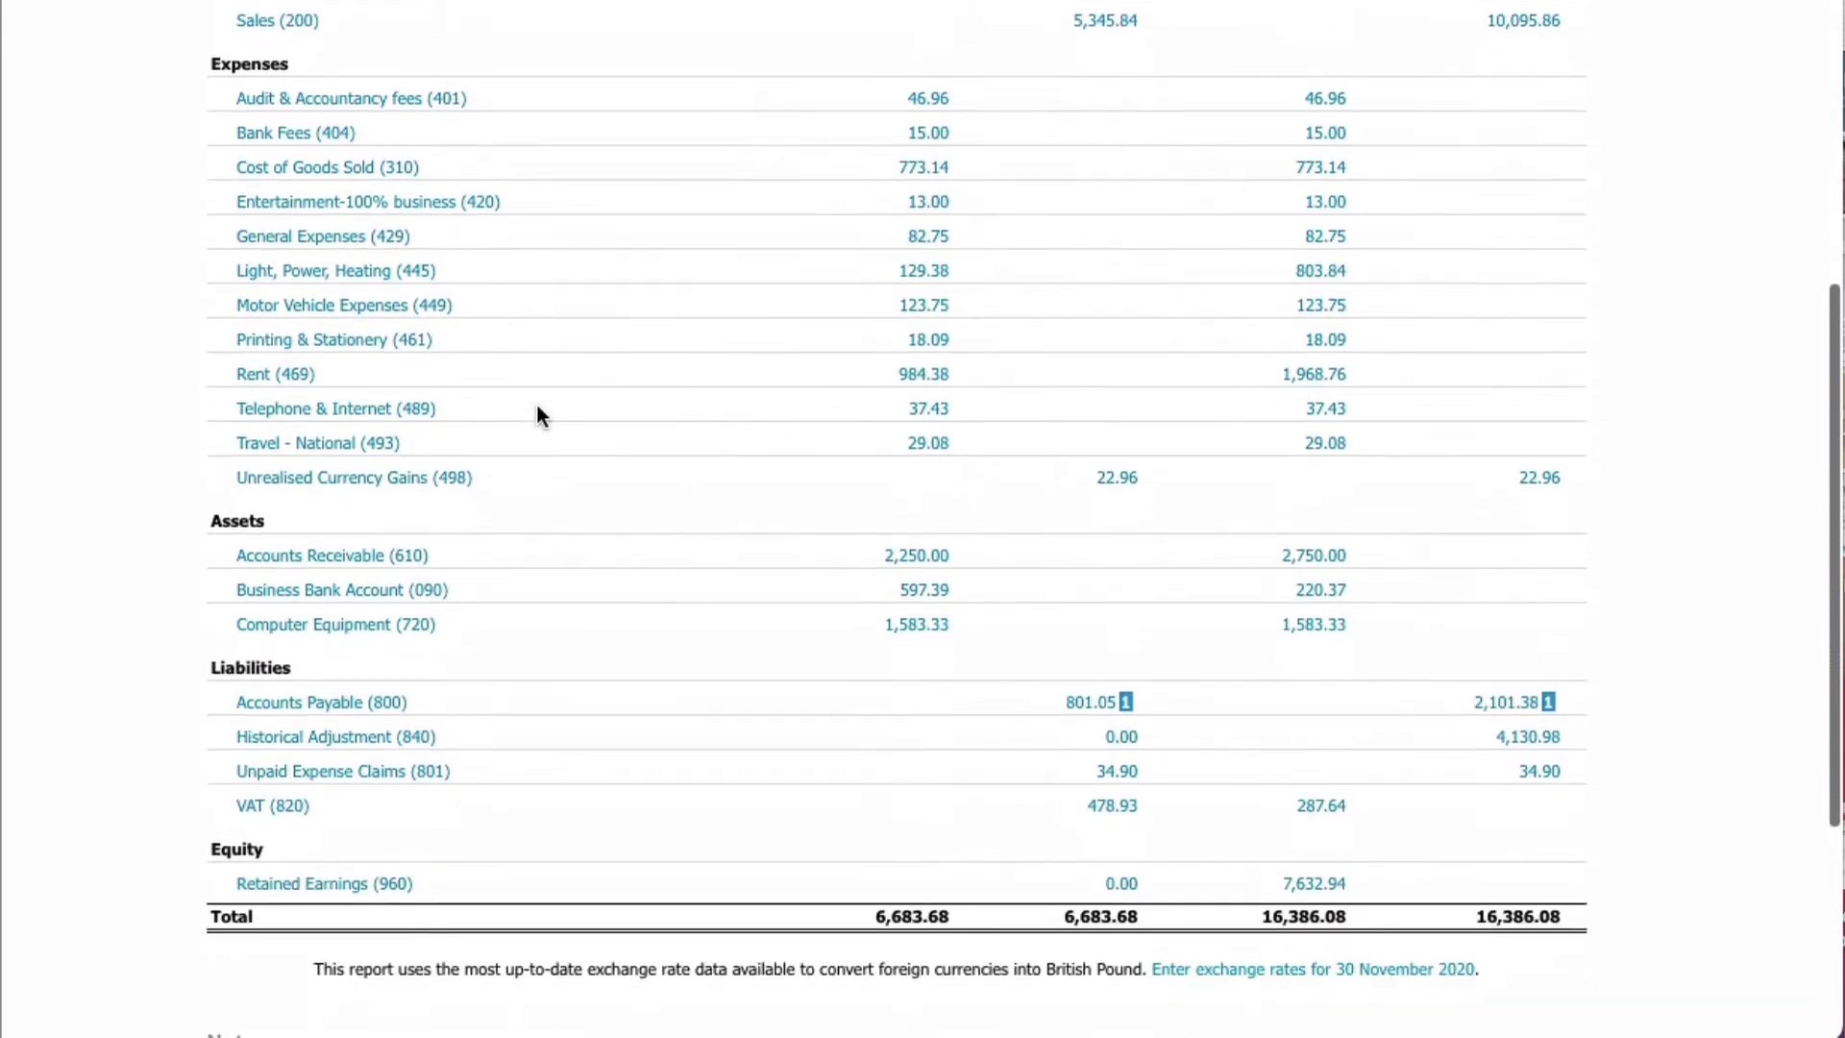
{"action": "left_click", "coordinate": [1549, 706]}
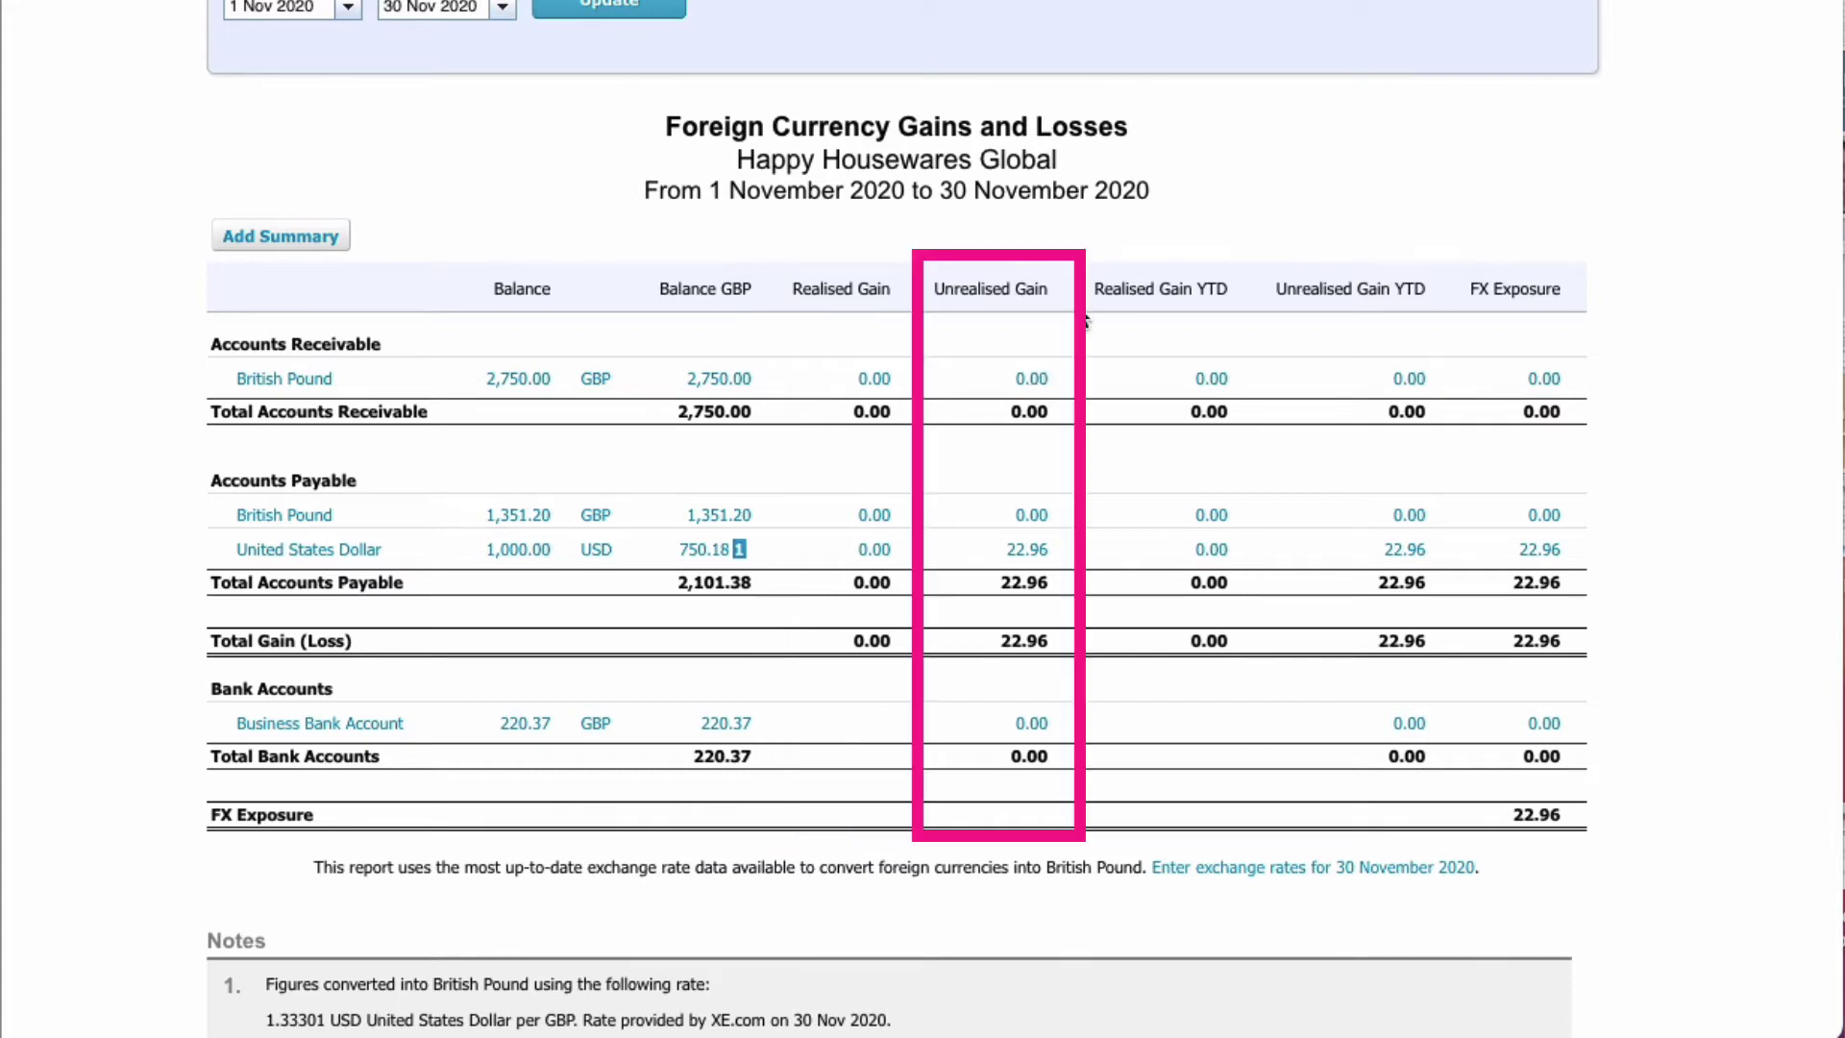
{"action": "mouse_move", "coordinate": [1033, 555]}
{"action": "left_click", "coordinate": [1028, 550]}
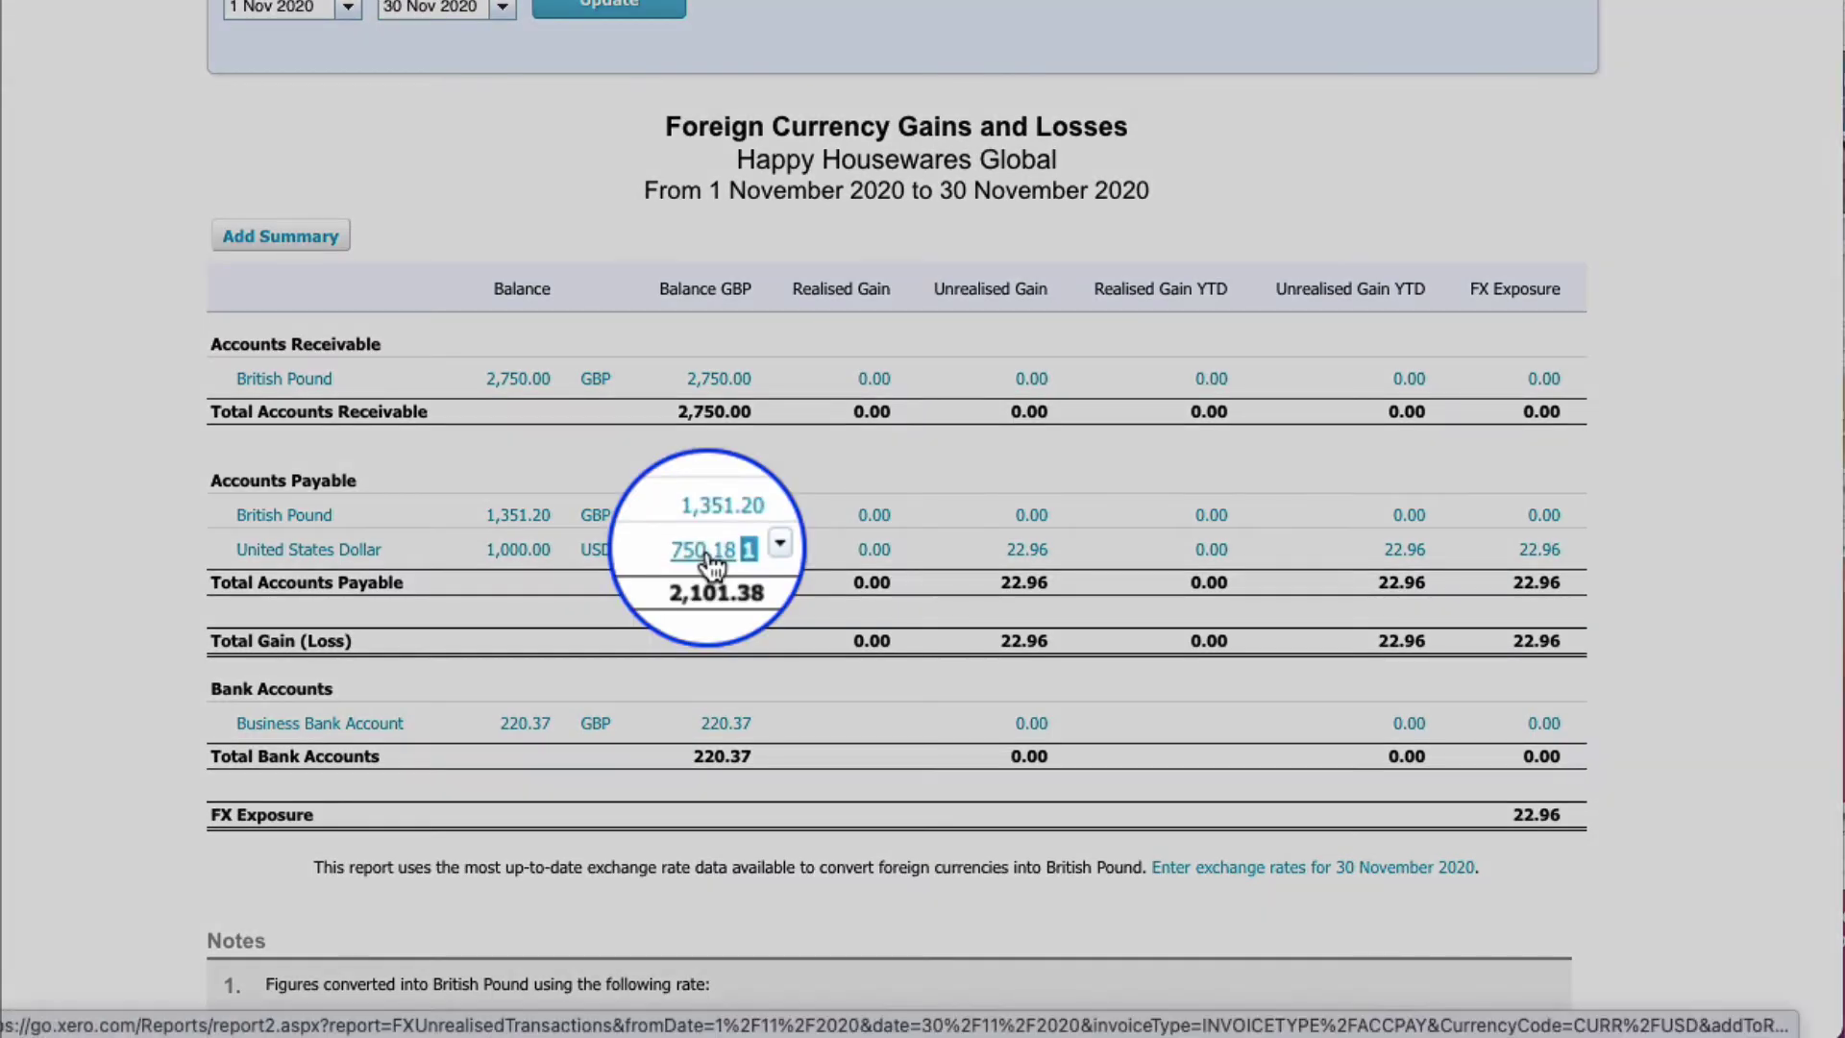
{"action": "left_click", "coordinate": [703, 551]}
Scroll through the Unrealised Gains and Losses detail showing the DD56 bill's 22.96 gain
{"action": "scroll", "coordinate": [711, 565], "scroll_direction": "down", "scroll_amount": 3}
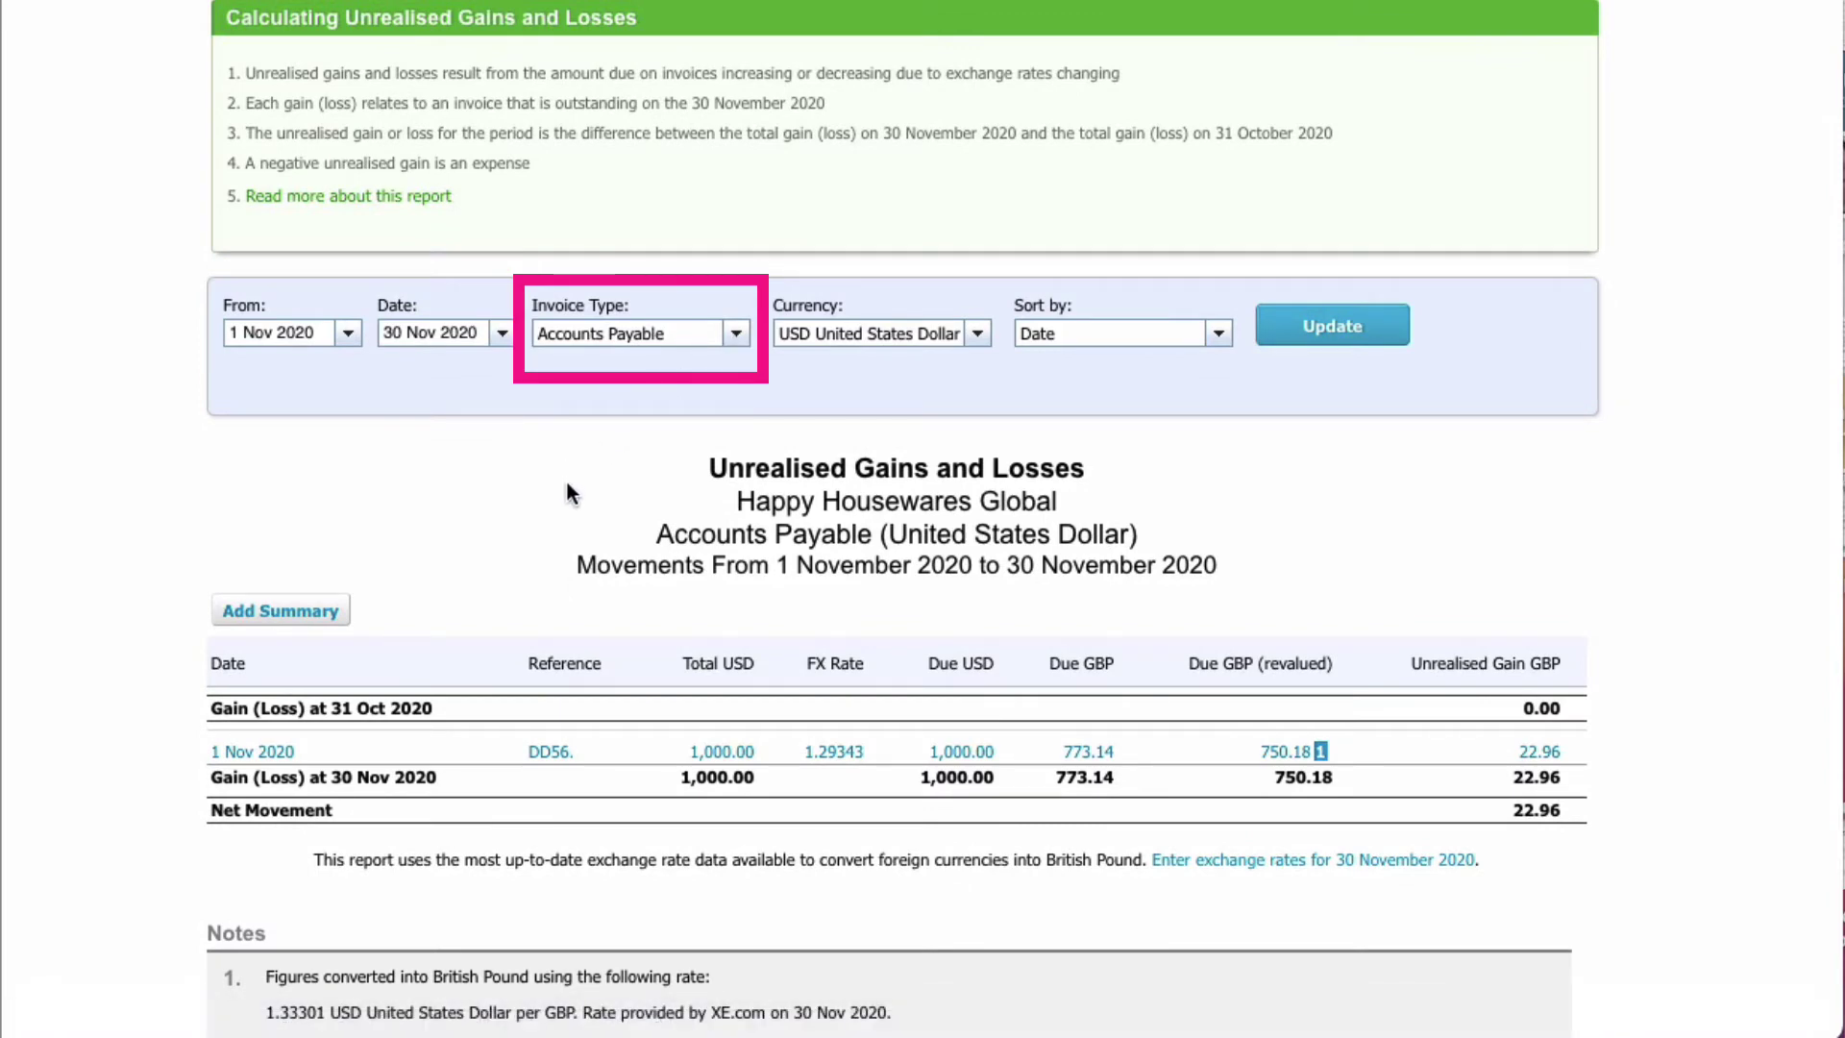
{"action": "scroll", "coordinate": [567, 485], "scroll_direction": "down", "scroll_amount": 2}
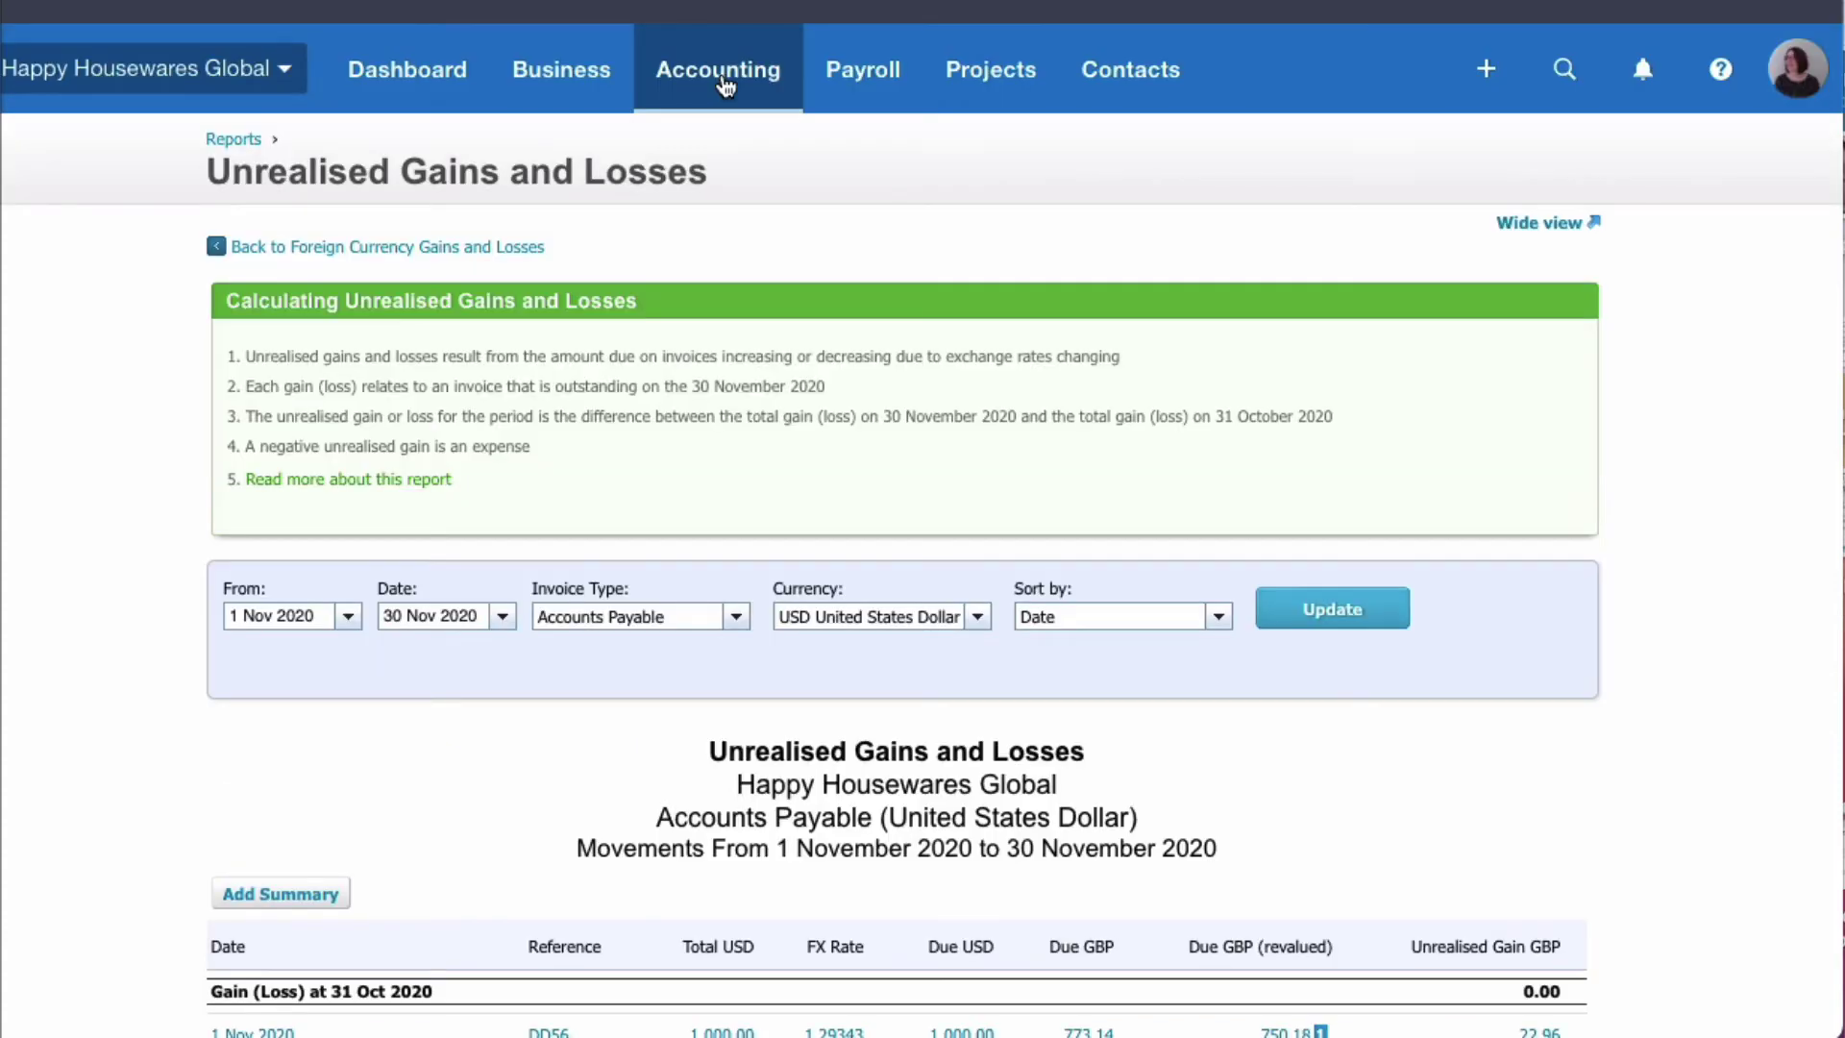
{"action": "left_click", "coordinate": [725, 84]}
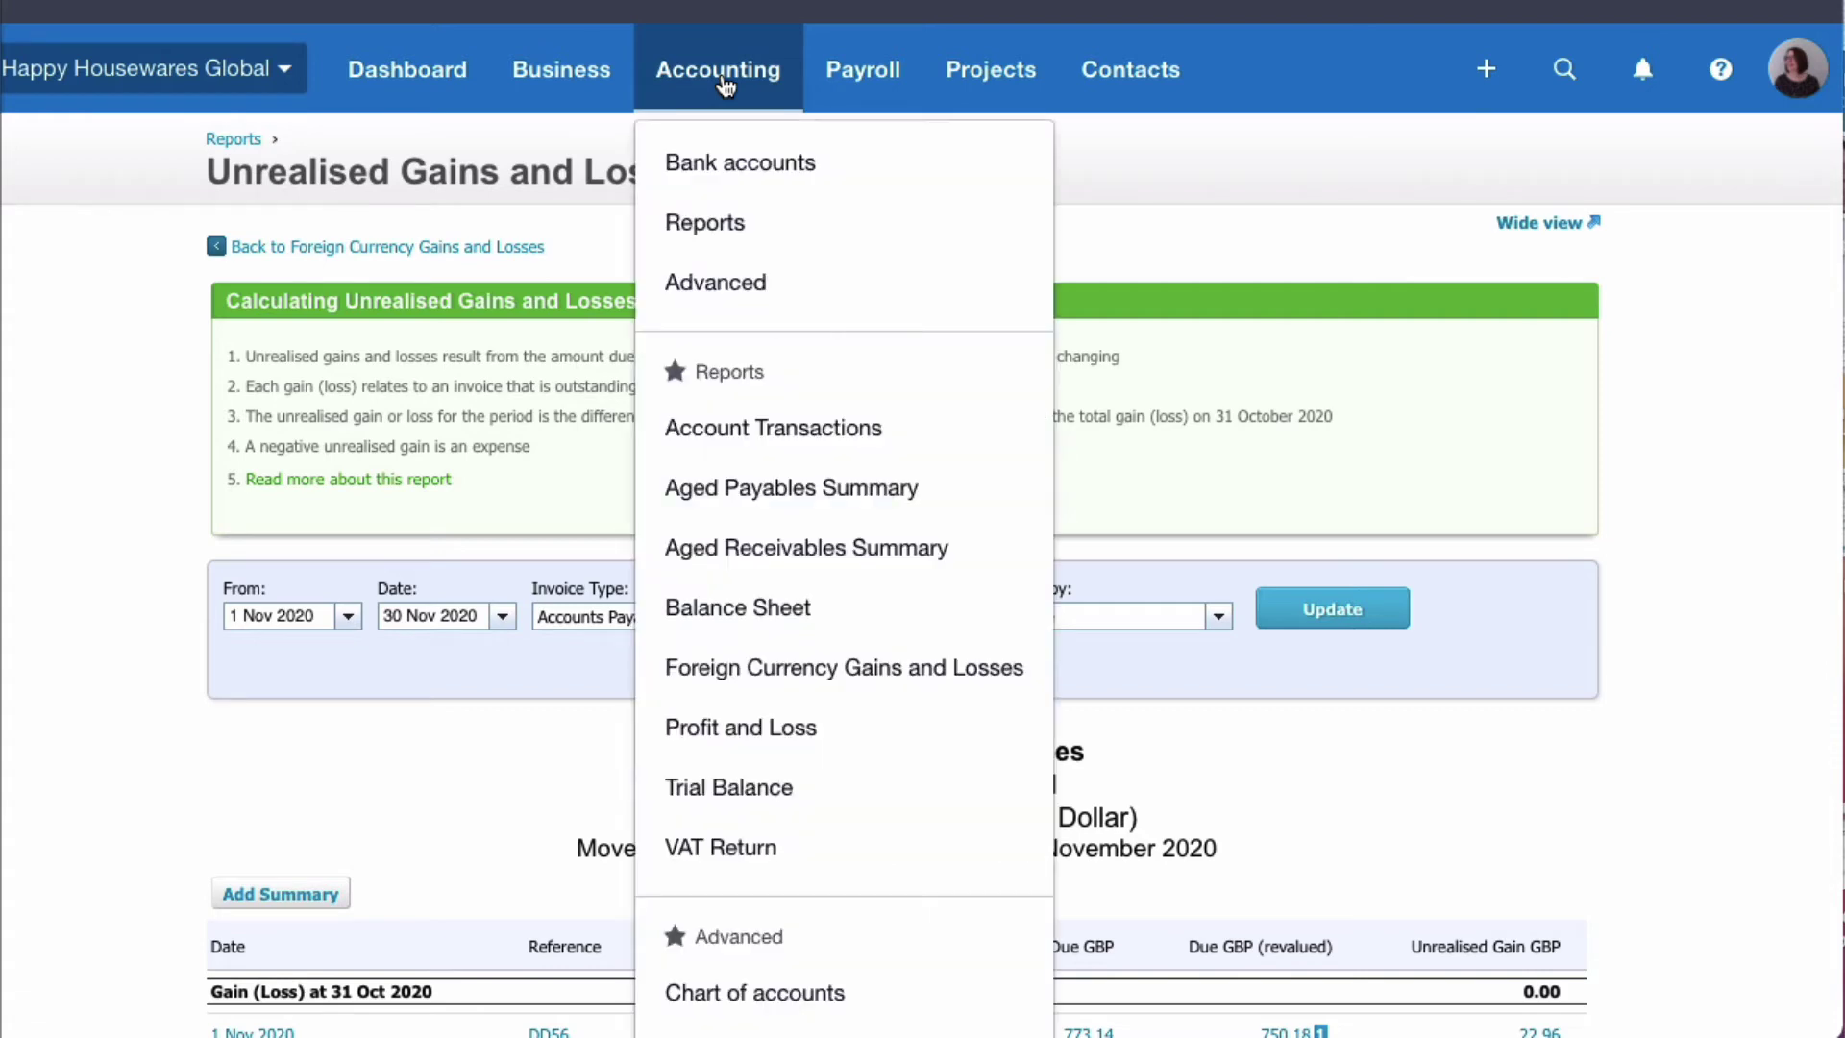
{"action": "left_click", "coordinate": [709, 242]}
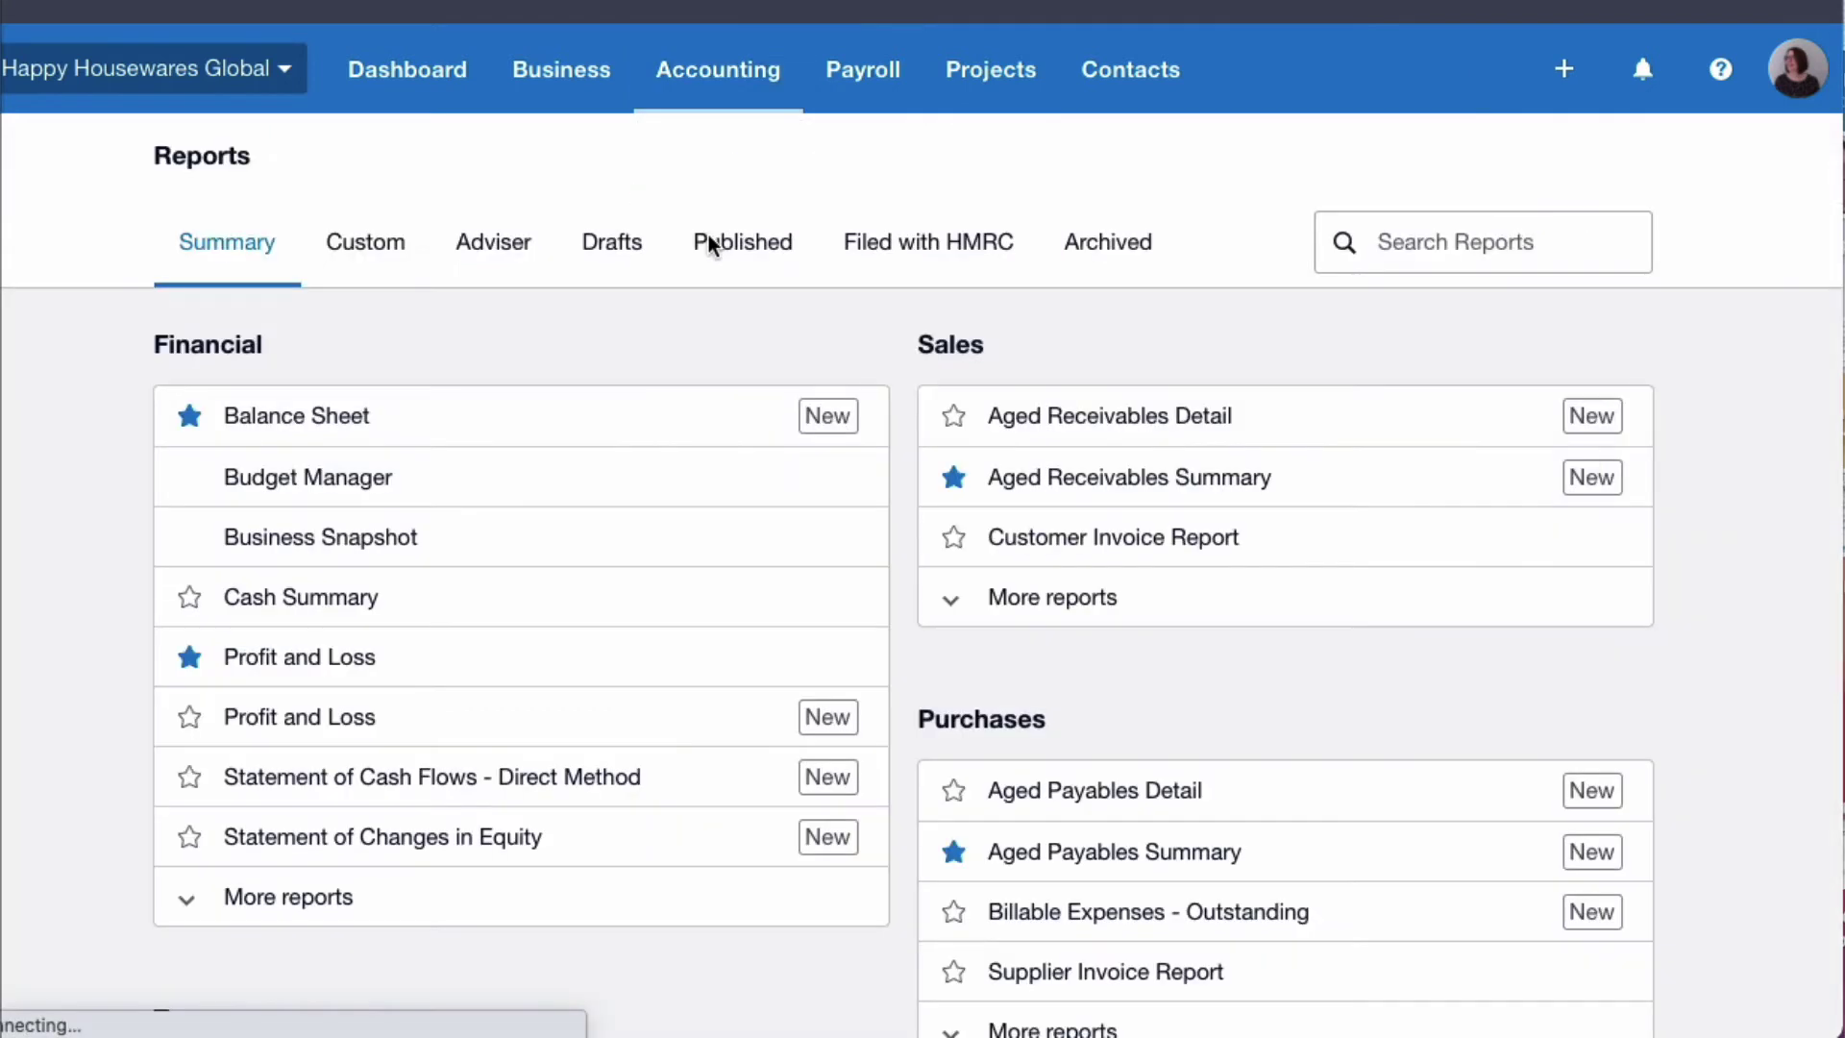
{"action": "scroll", "coordinate": [709, 242], "scroll_direction": "down", "scroll_amount": 4}
{"action": "scroll", "coordinate": [708, 241], "scroll_direction": "down", "scroll_amount": 5}
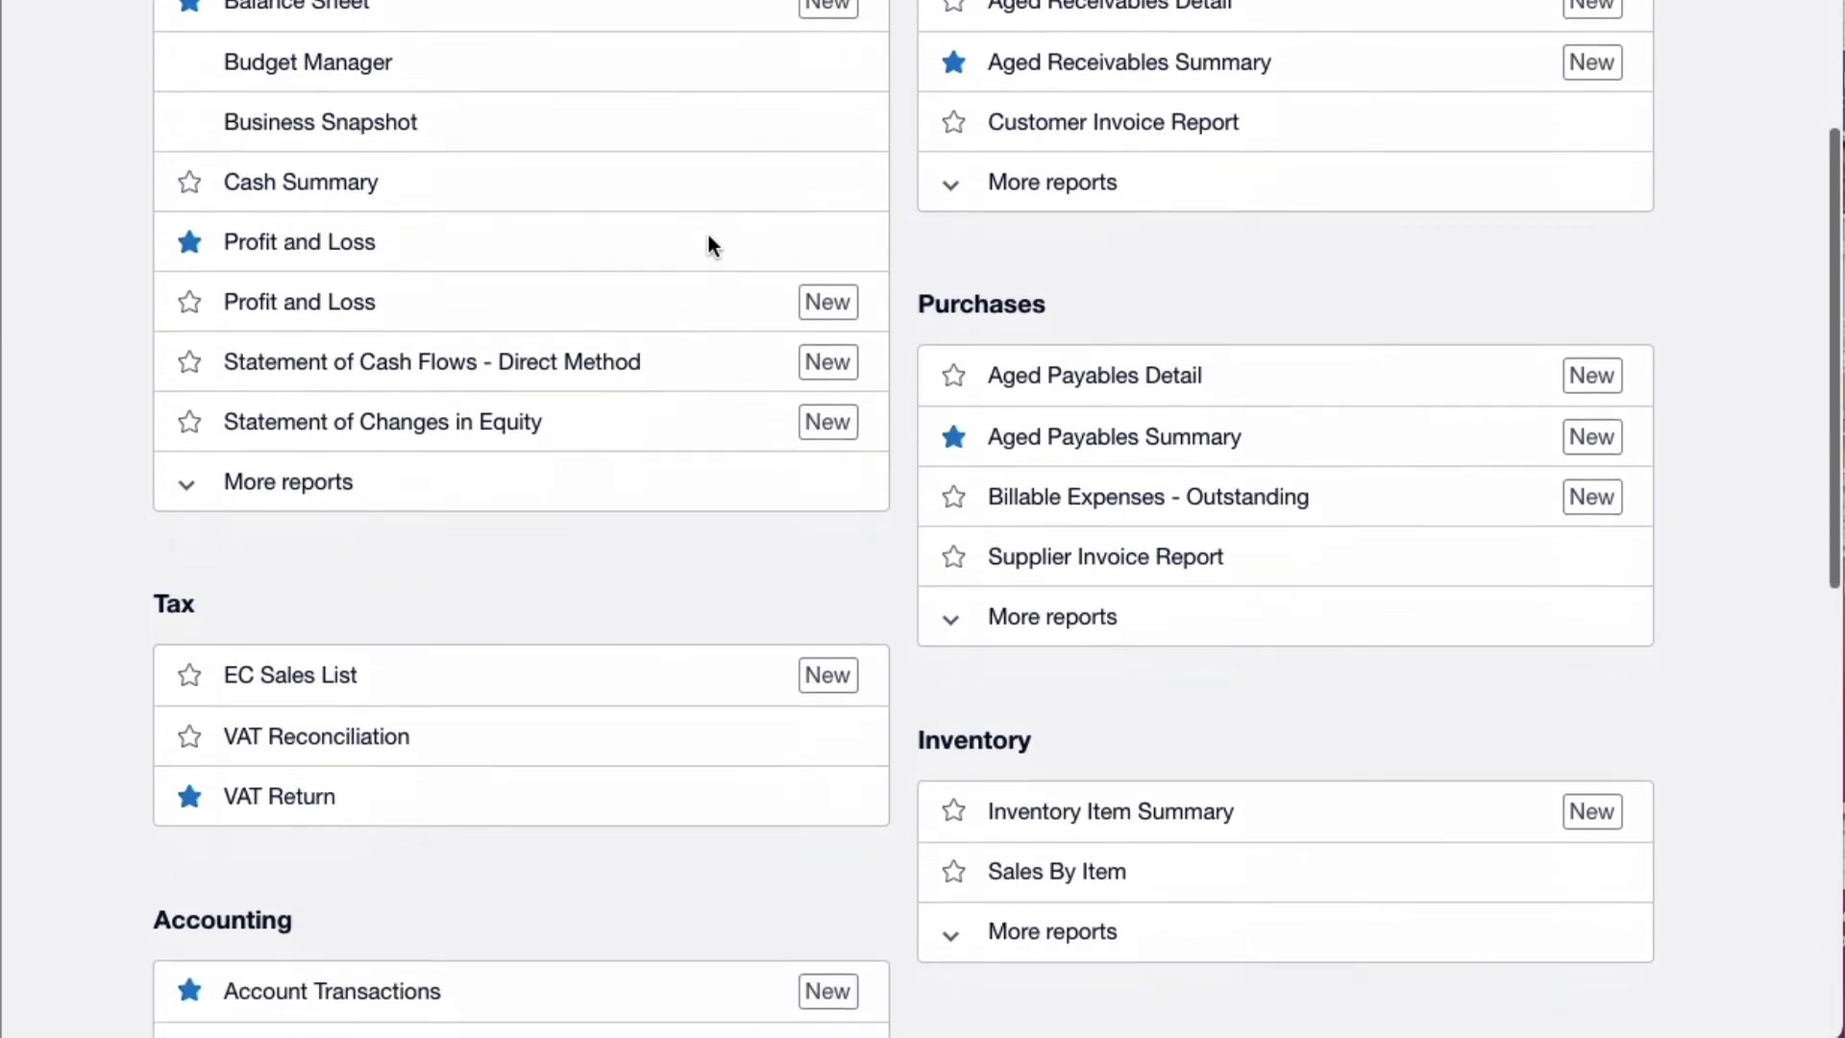
{"action": "scroll", "coordinate": [708, 244], "scroll_direction": "down", "scroll_amount": 3}
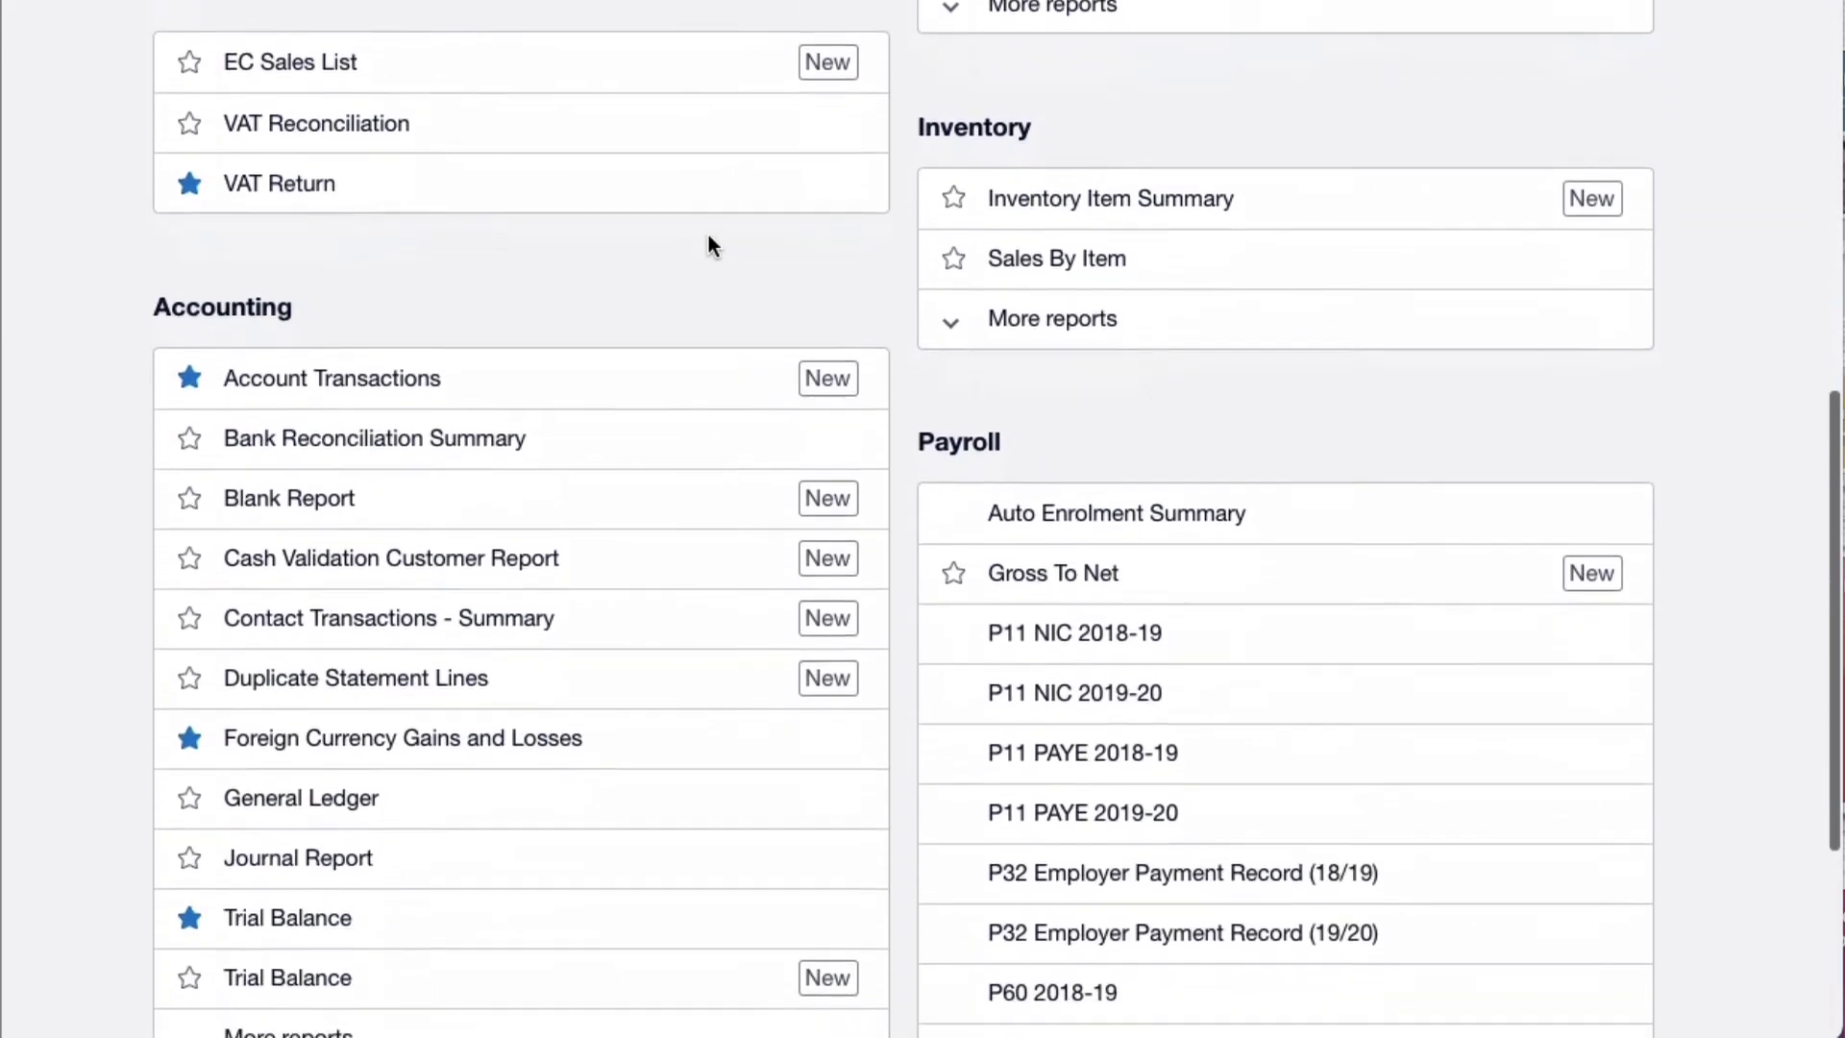
{"action": "left_click", "coordinate": [411, 706]}
{"action": "left_click", "coordinate": [348, 610]}
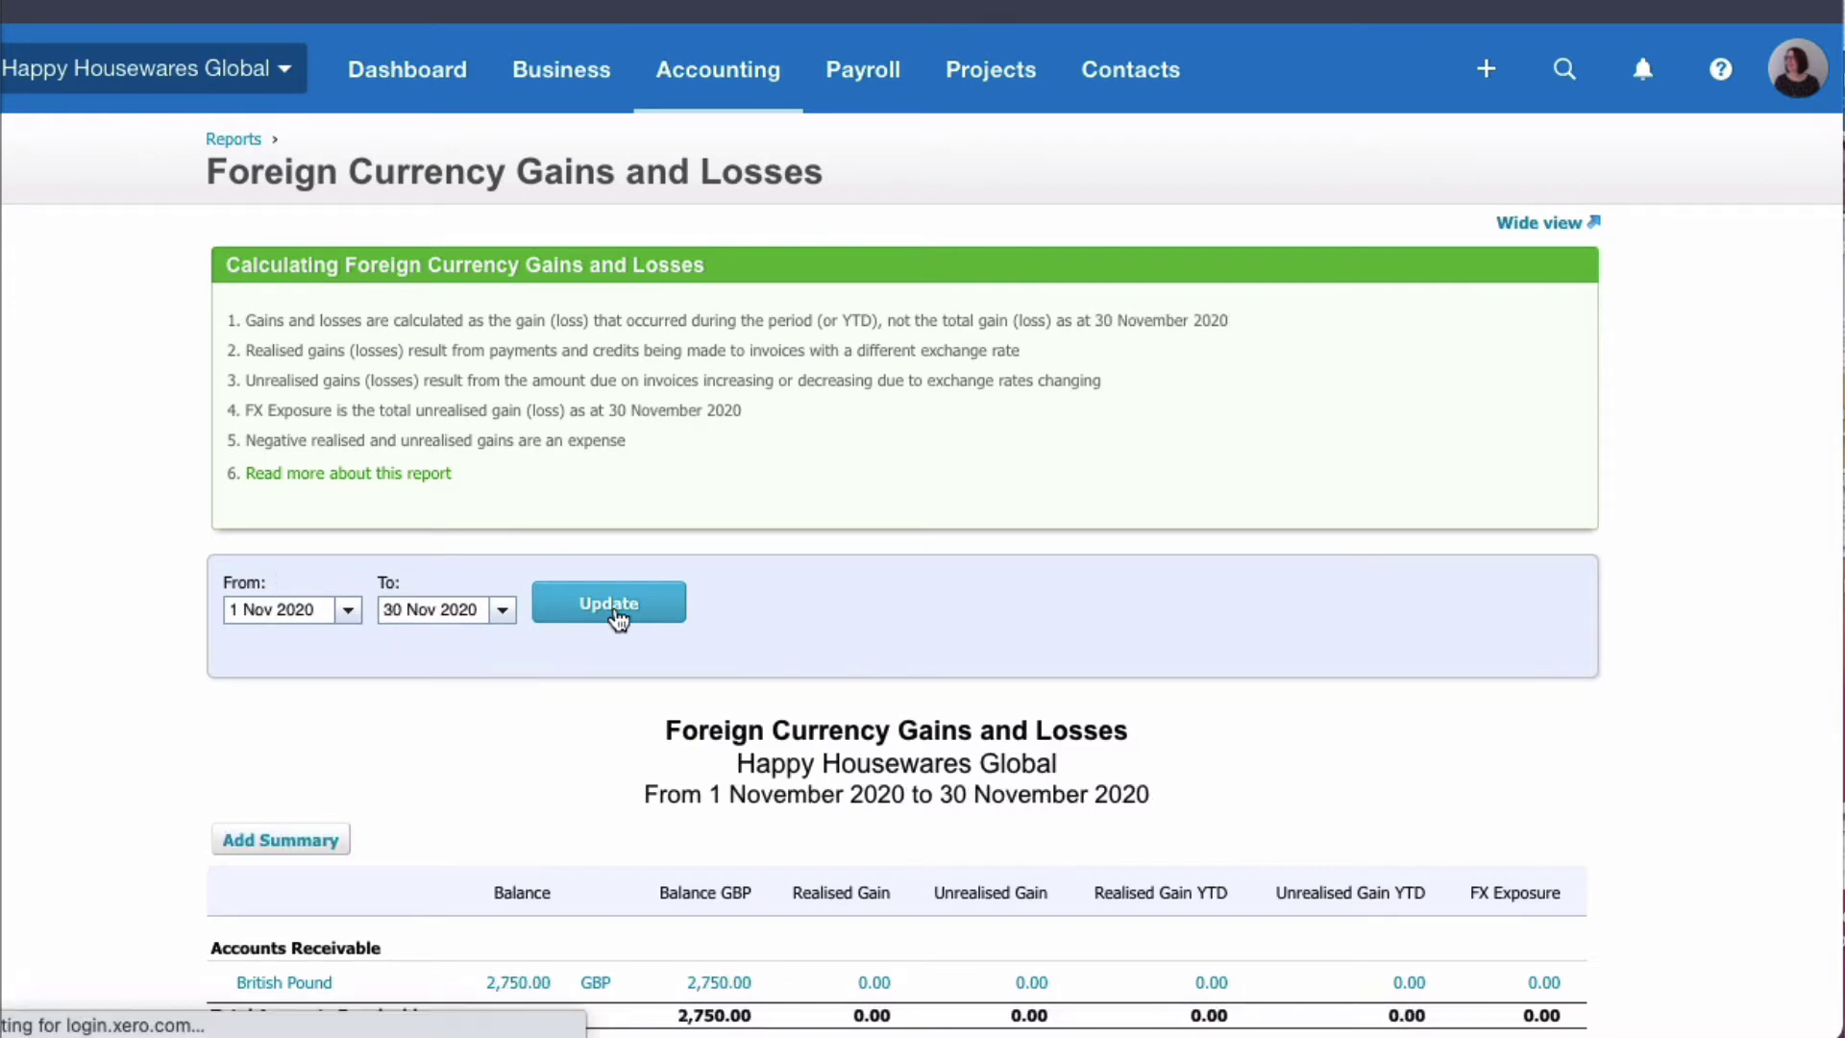
{"action": "scroll", "coordinate": [618, 620], "scroll_direction": "down", "scroll_amount": 5}
{"action": "scroll", "coordinate": [618, 620], "scroll_direction": "down", "scroll_amount": 1}
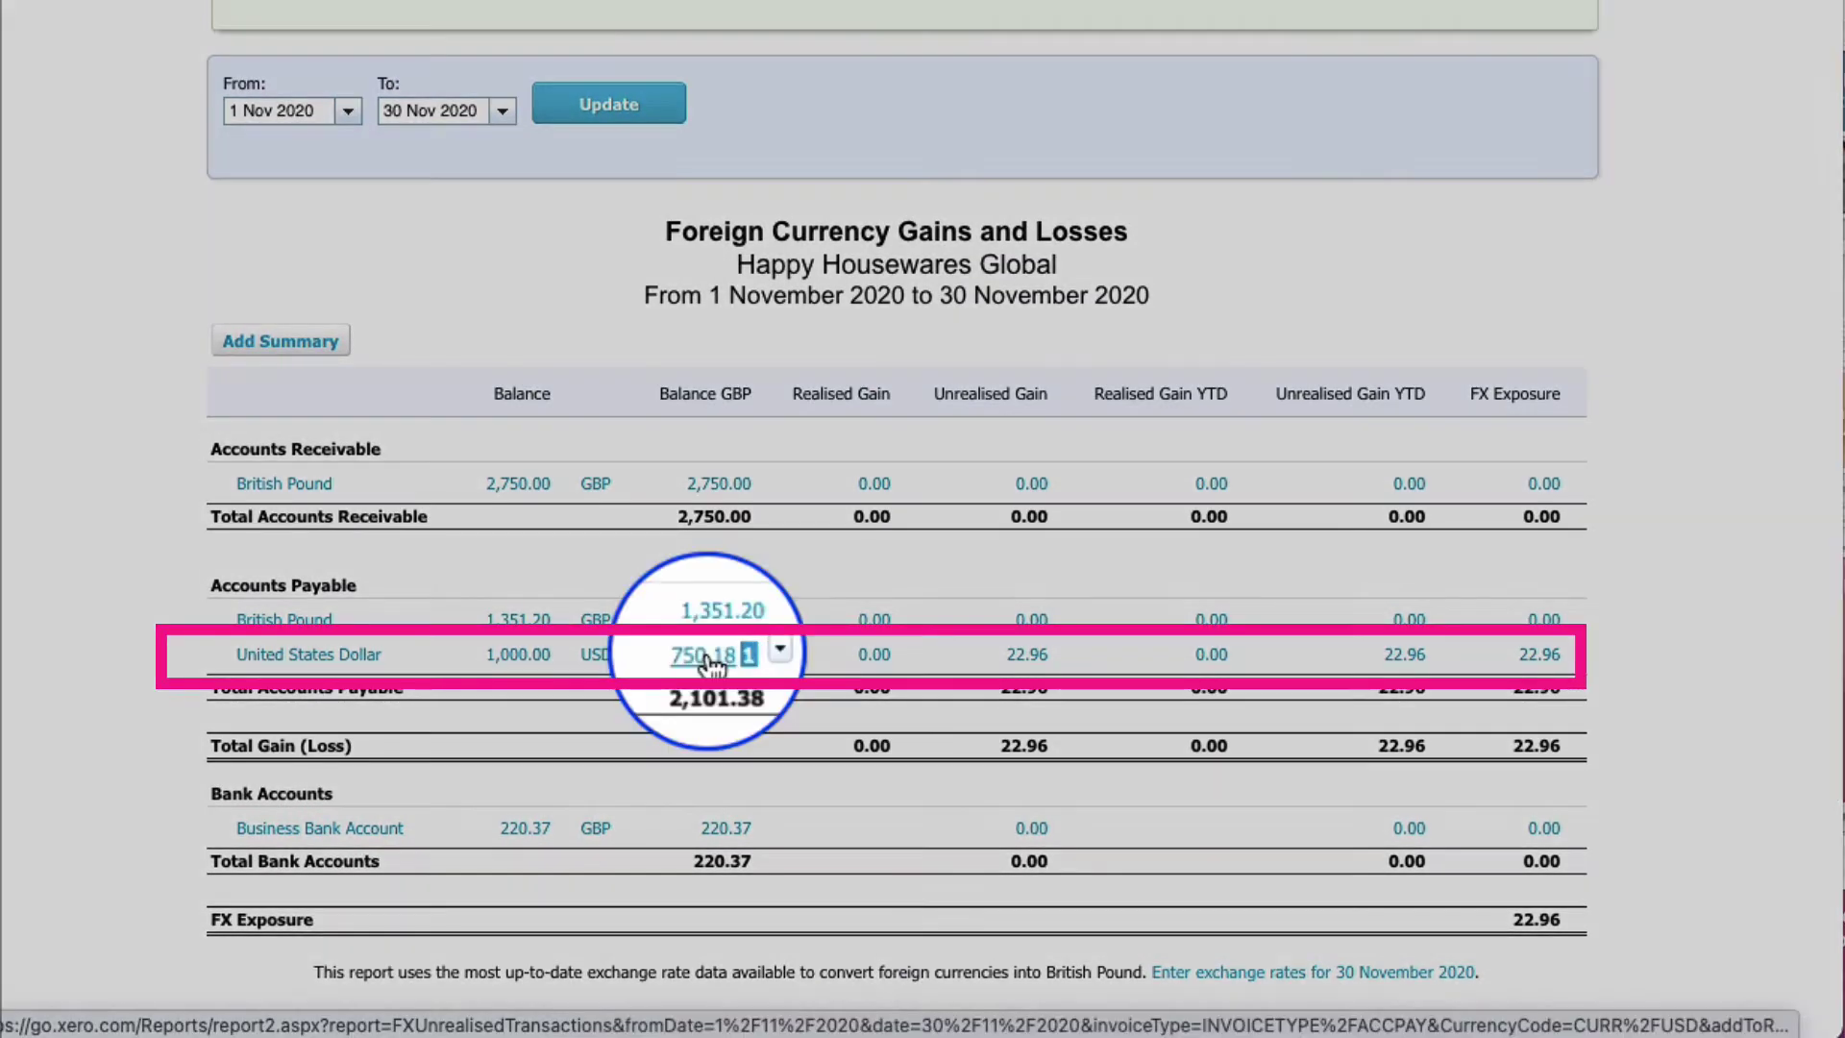
{"action": "left_click", "coordinate": [709, 656]}
{"action": "scroll", "coordinate": [708, 663], "scroll_direction": "down", "scroll_amount": 2}
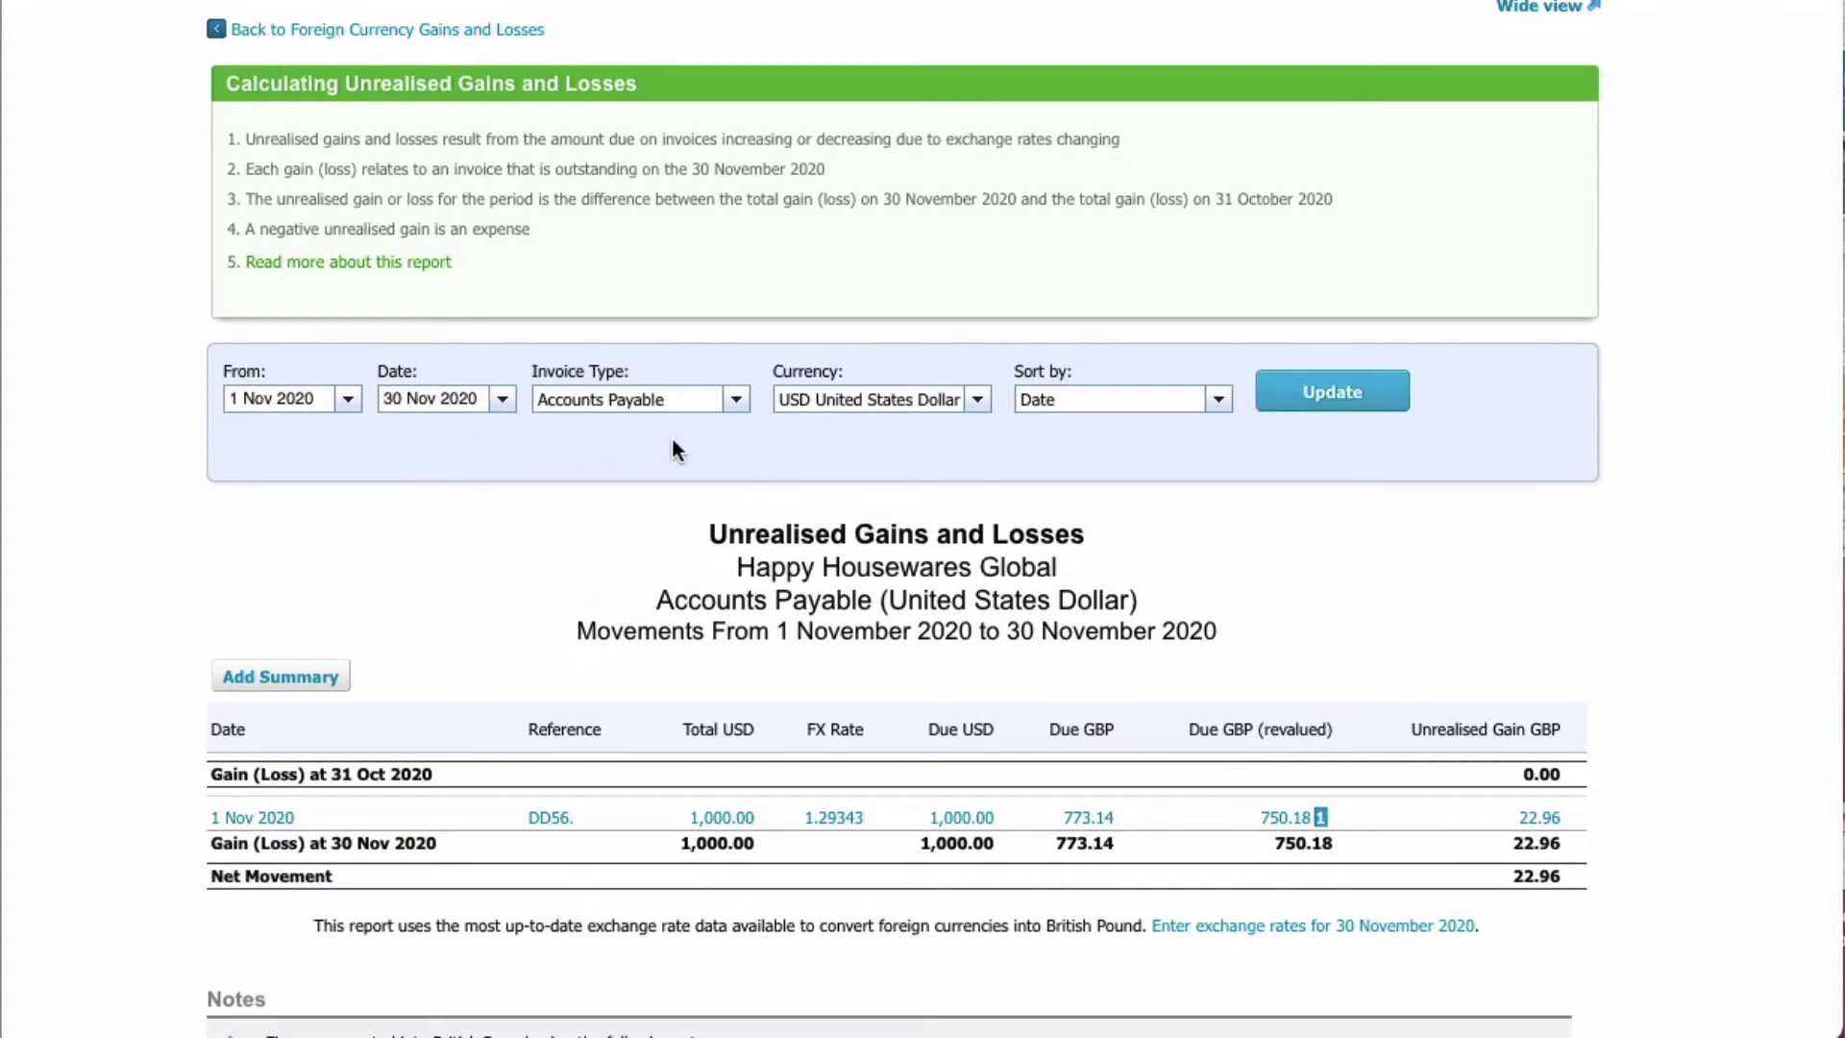
{"action": "scroll", "coordinate": [611, 452], "scroll_direction": "down", "scroll_amount": 2}
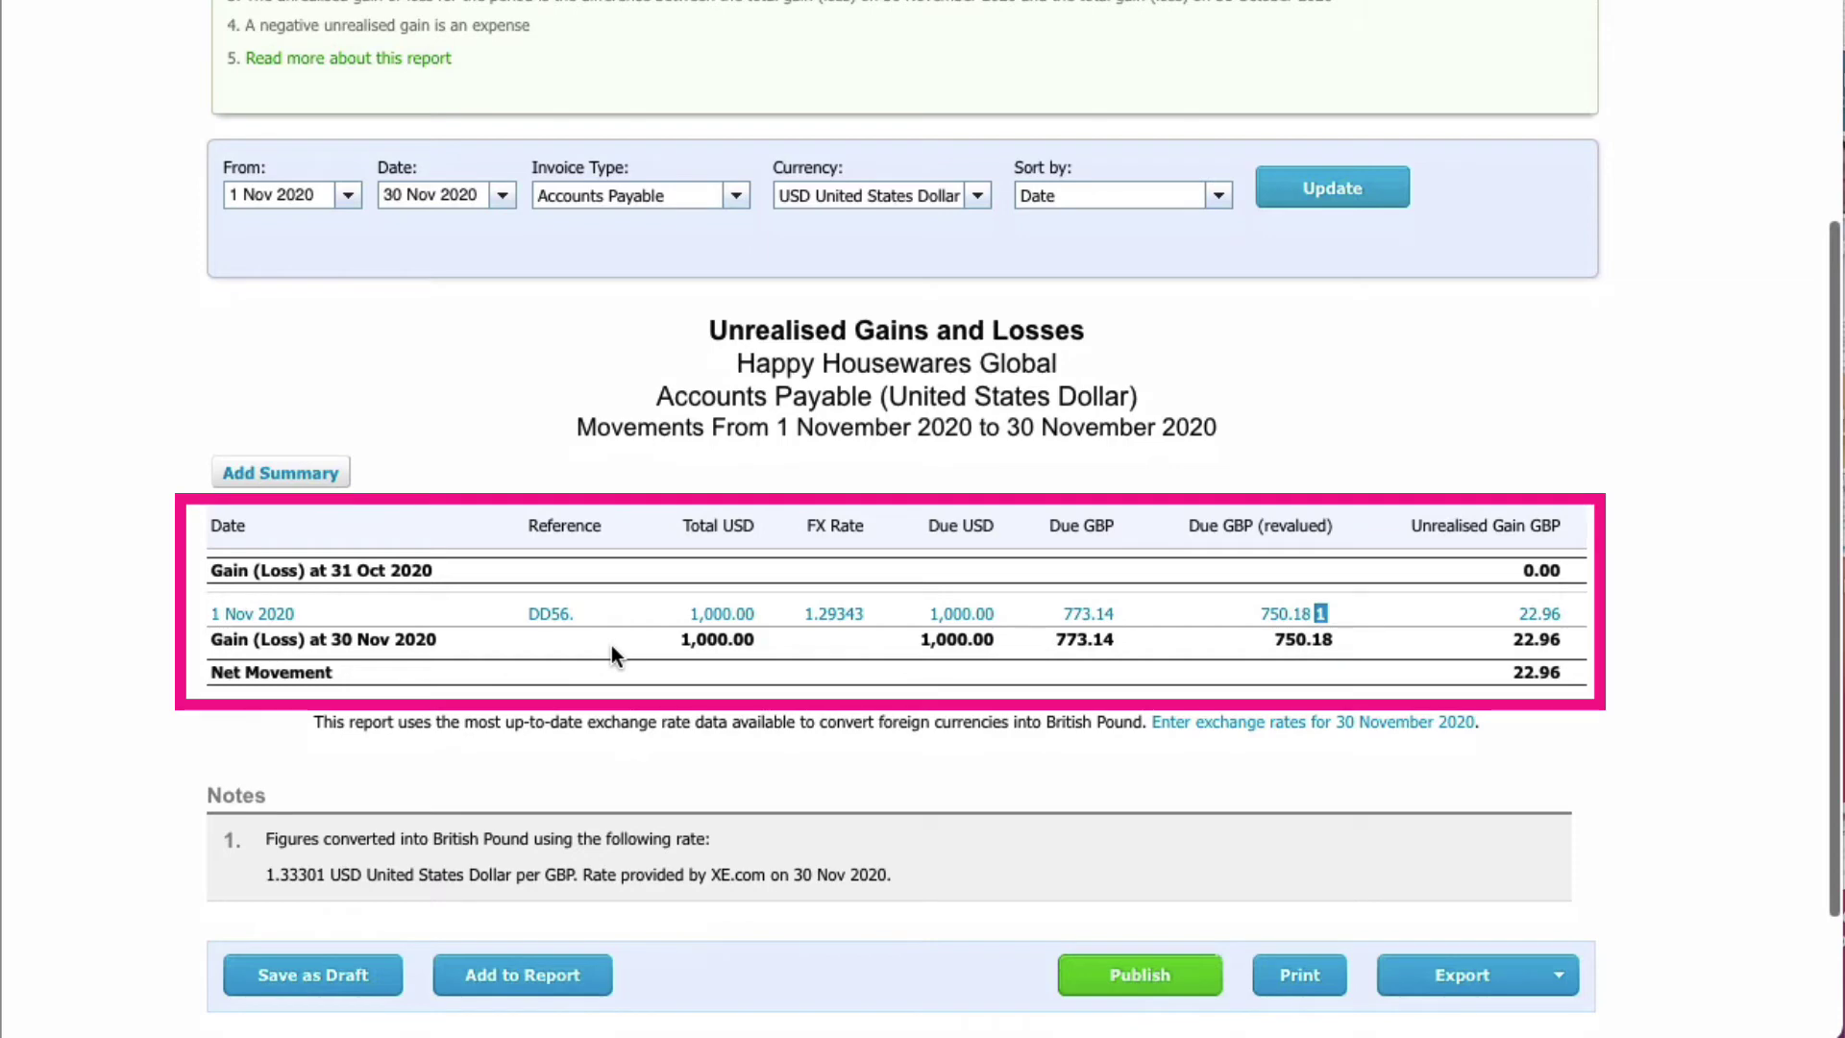
{"action": "scroll", "coordinate": [611, 654], "scroll_direction": "up", "scroll_amount": 4}
{"action": "left_click", "coordinate": [423, 75]}
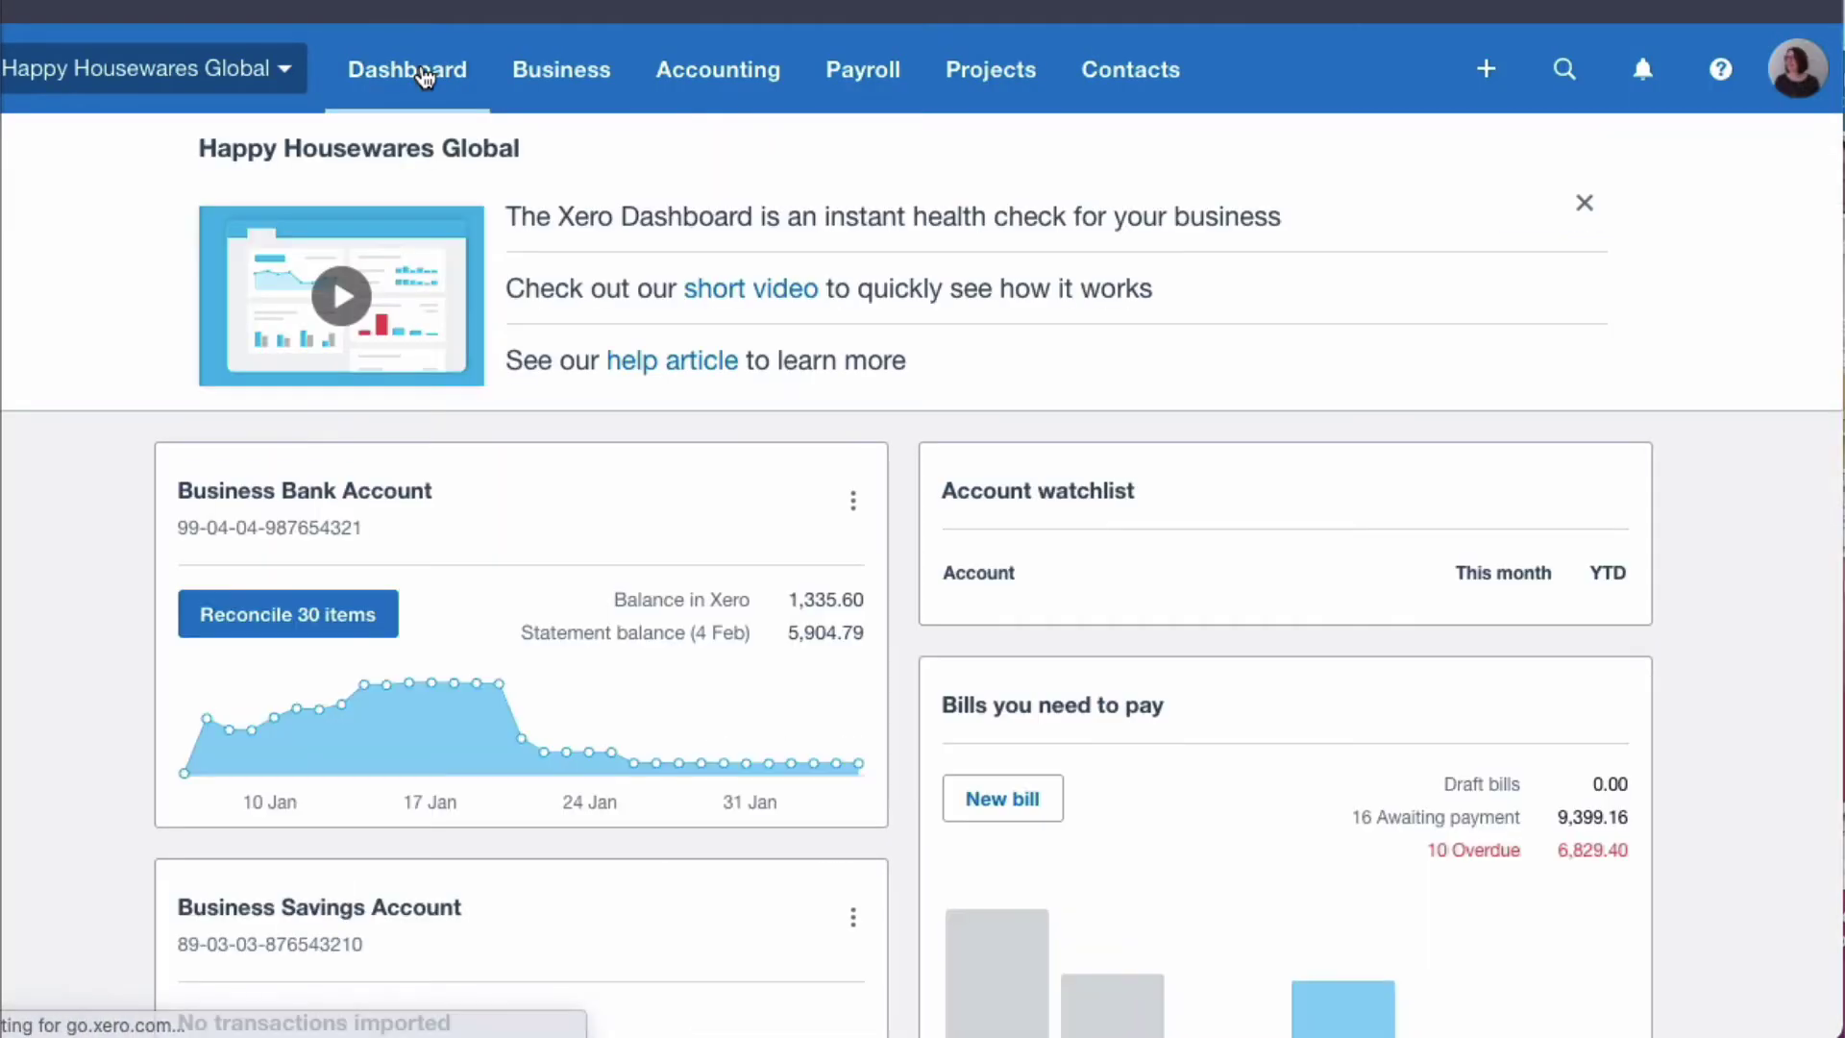
Start reconciling the Business Bank Account and look for matches to the 762.00 Dallas Decor line
{"action": "left_click", "coordinate": [300, 626]}
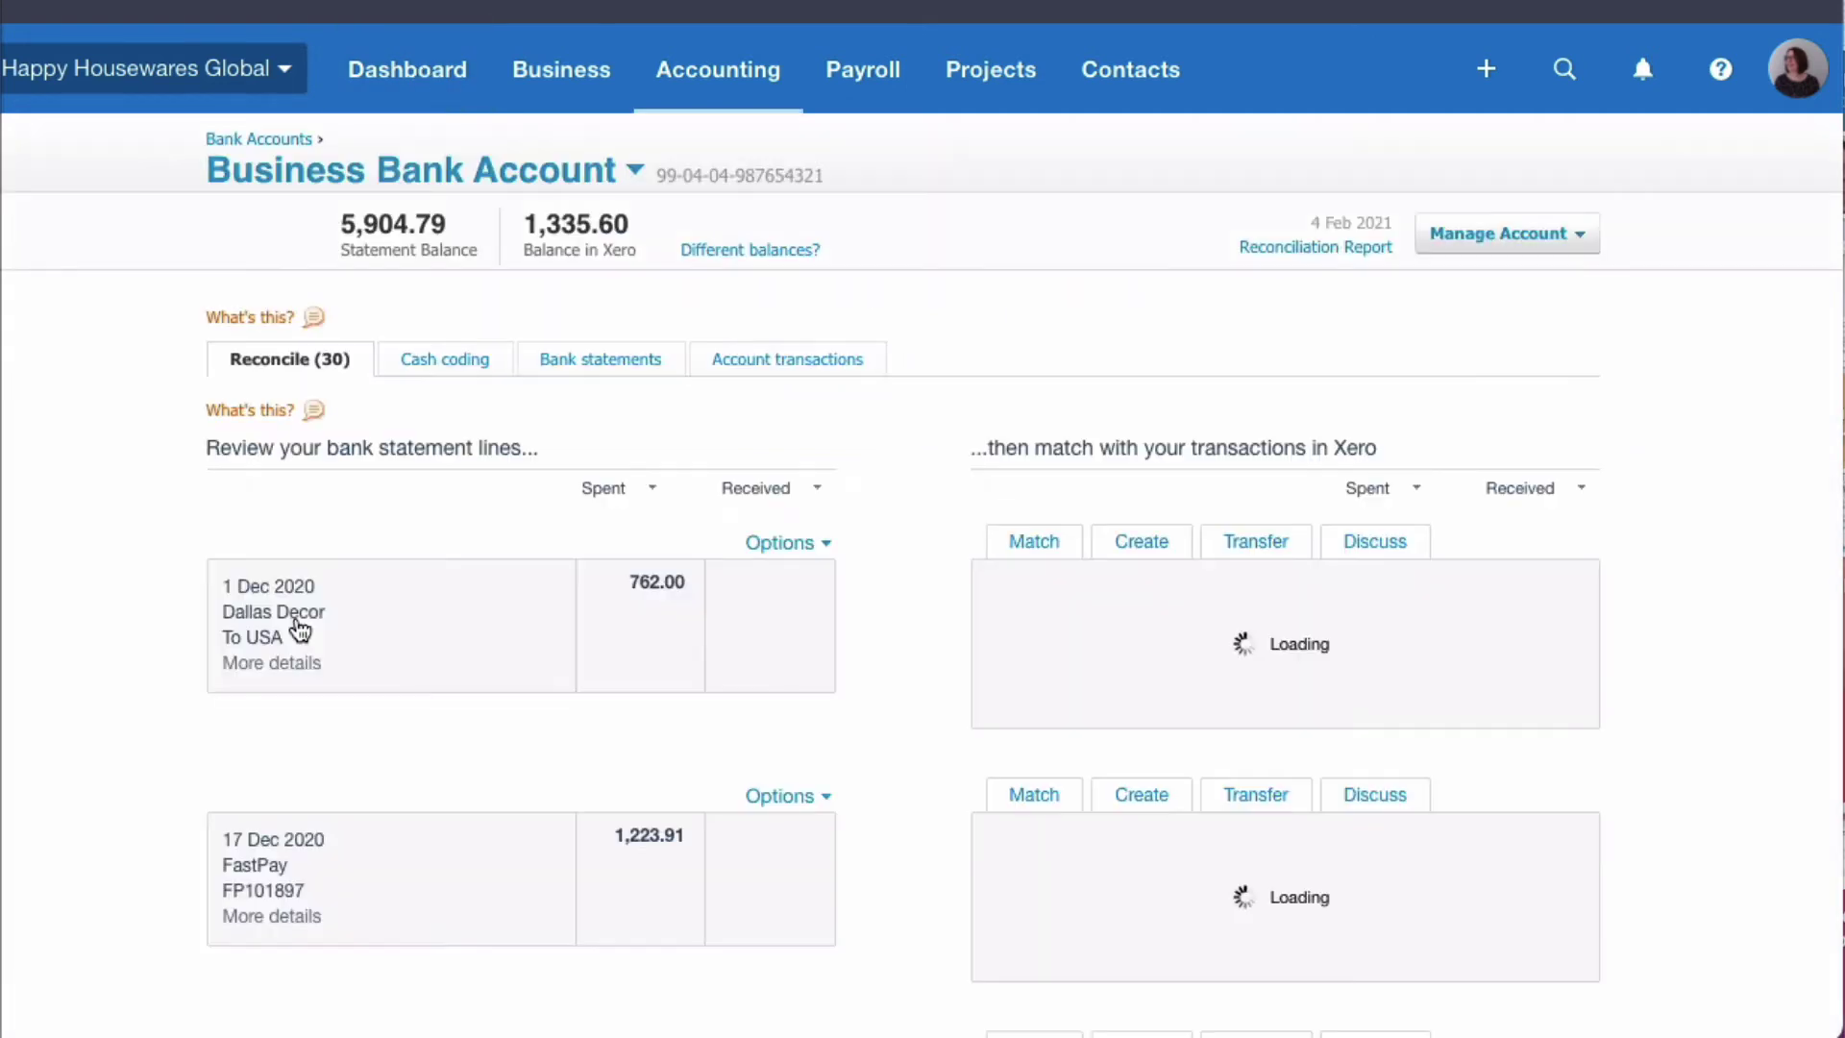
{"action": "scroll", "coordinate": [568, 680], "scroll_direction": "down", "scroll_amount": 3}
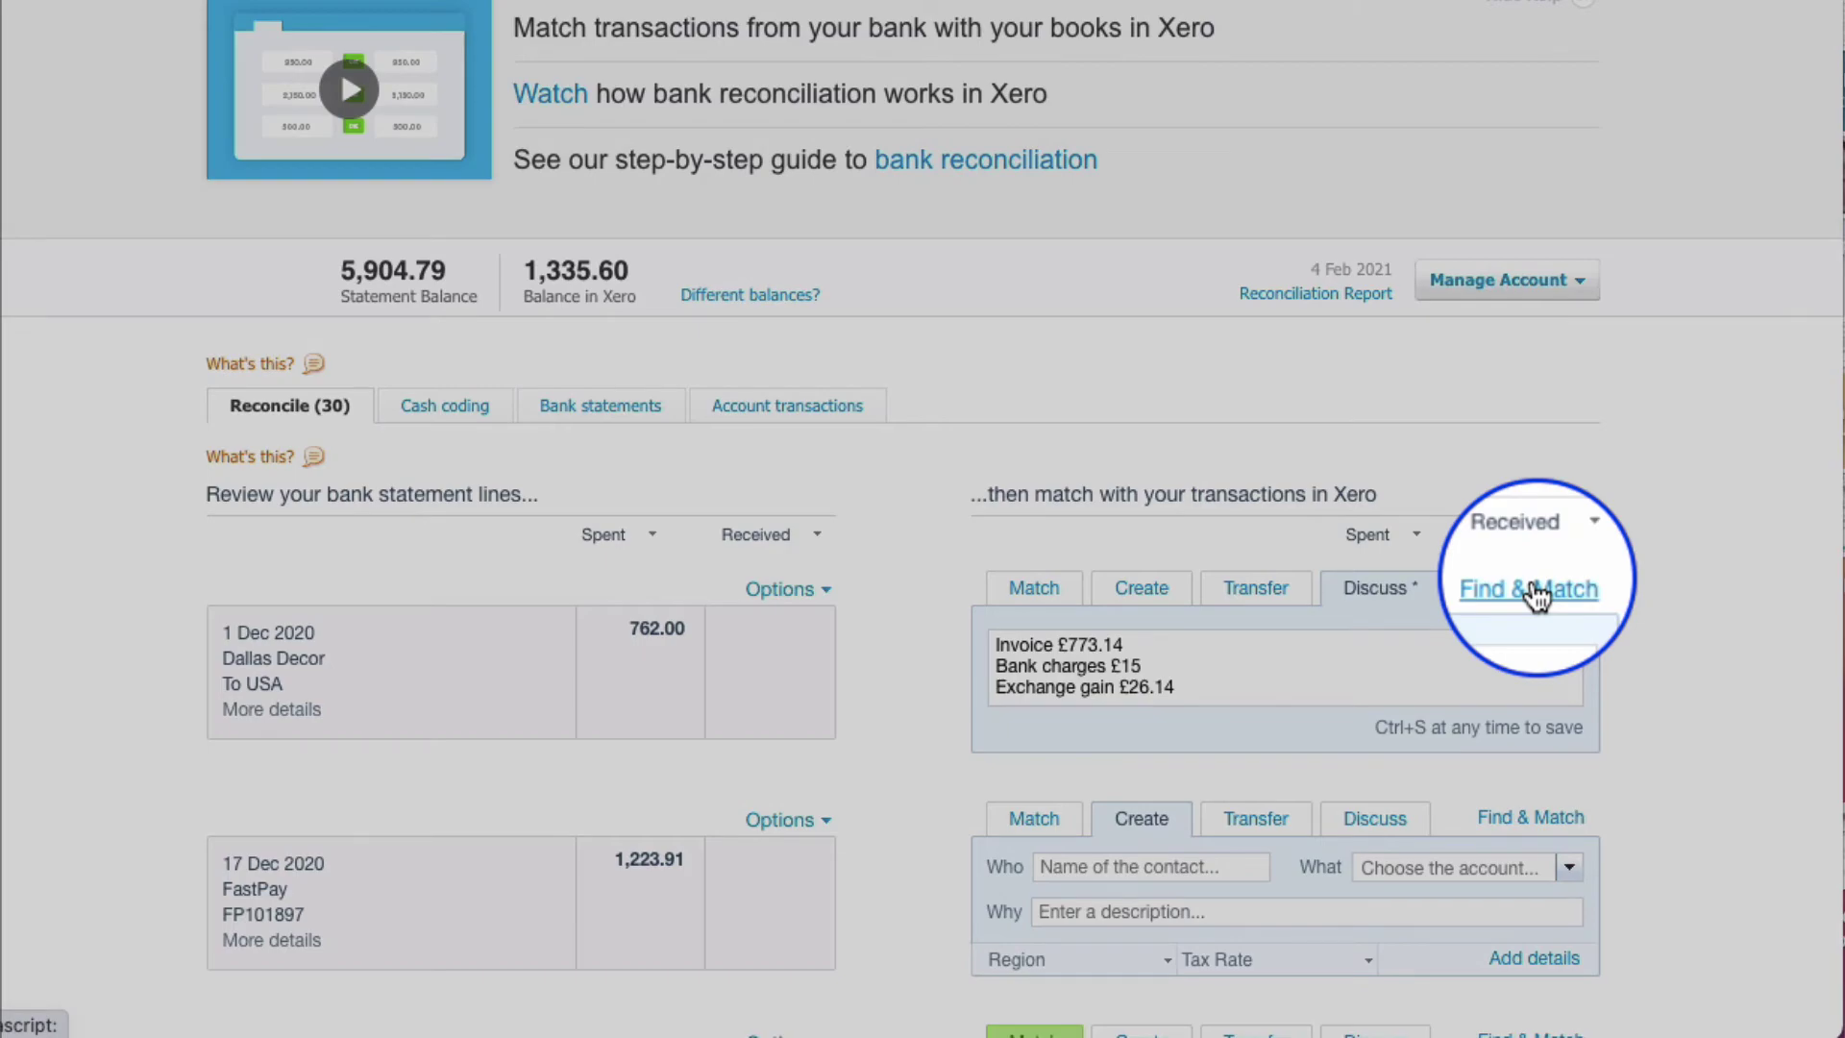
{"action": "left_click", "coordinate": [1534, 590]}
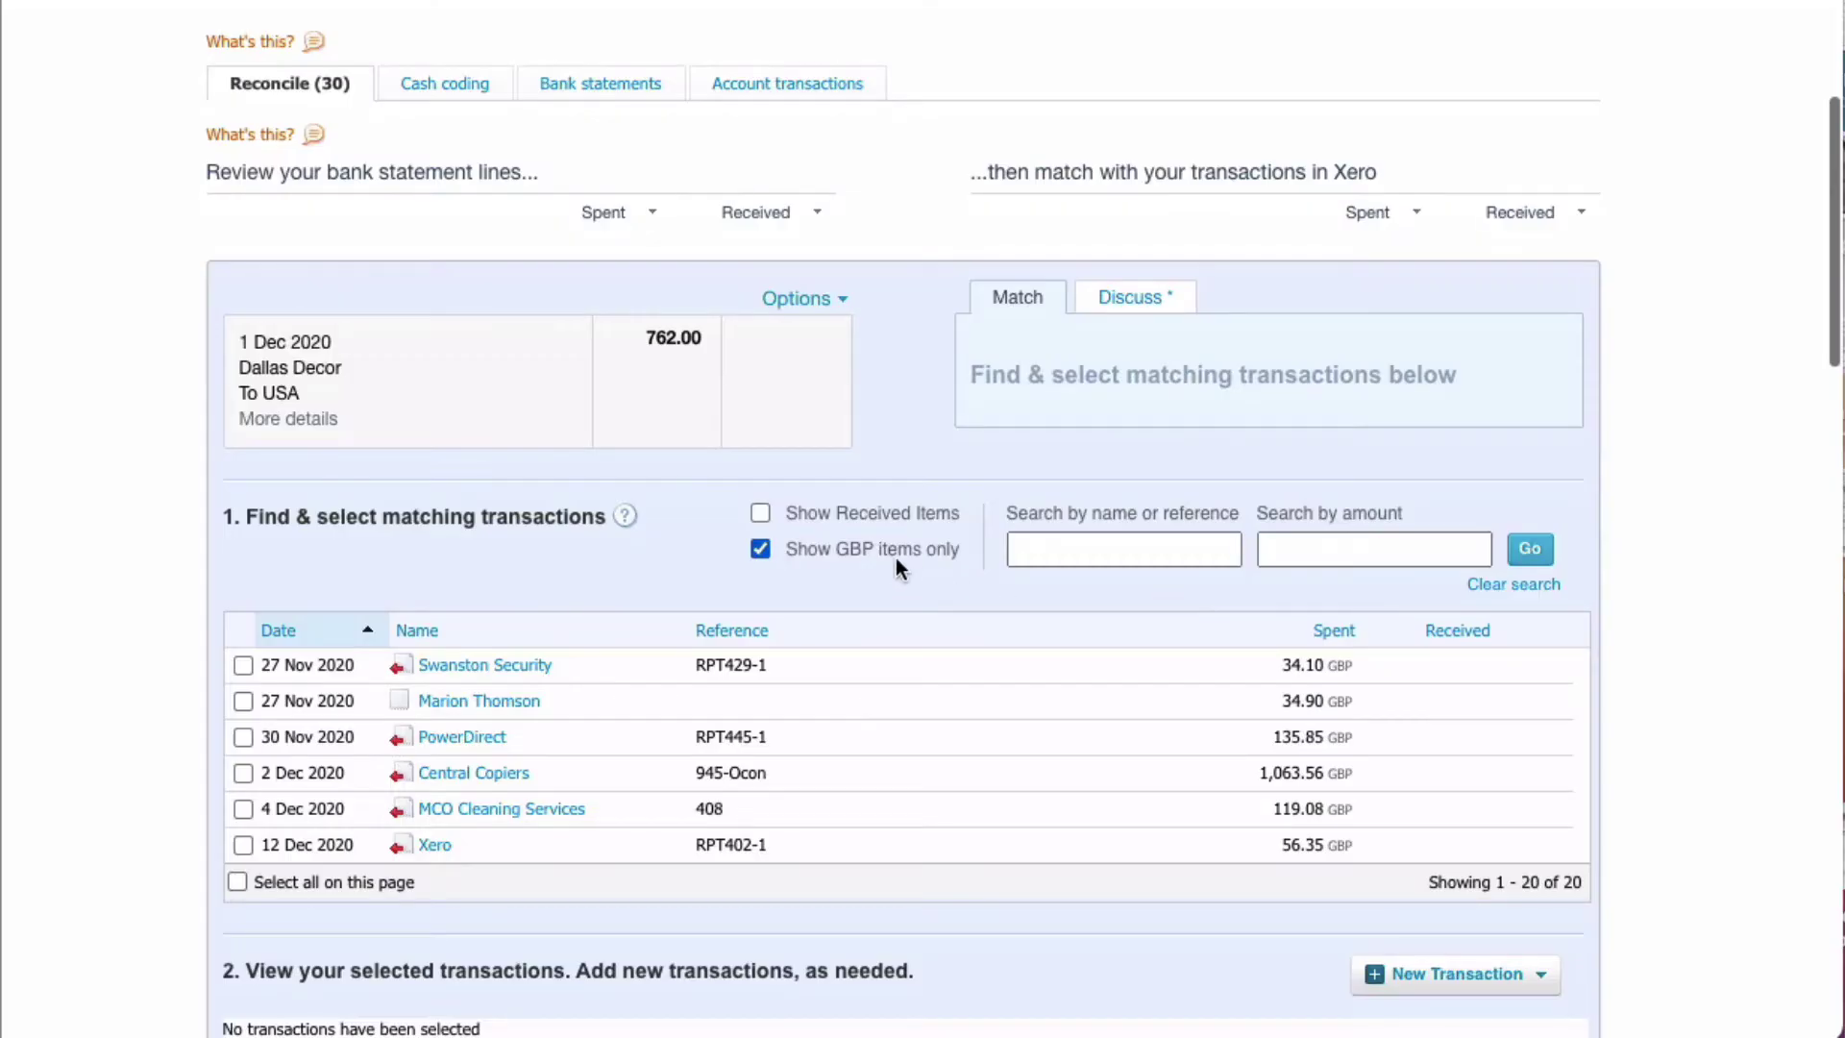
Search all currencies for 'dallas' and select the 1,000.00 USD Dallas Decor bill
{"action": "left_click", "coordinate": [759, 549]}
{"action": "left_click", "coordinate": [1052, 557]}
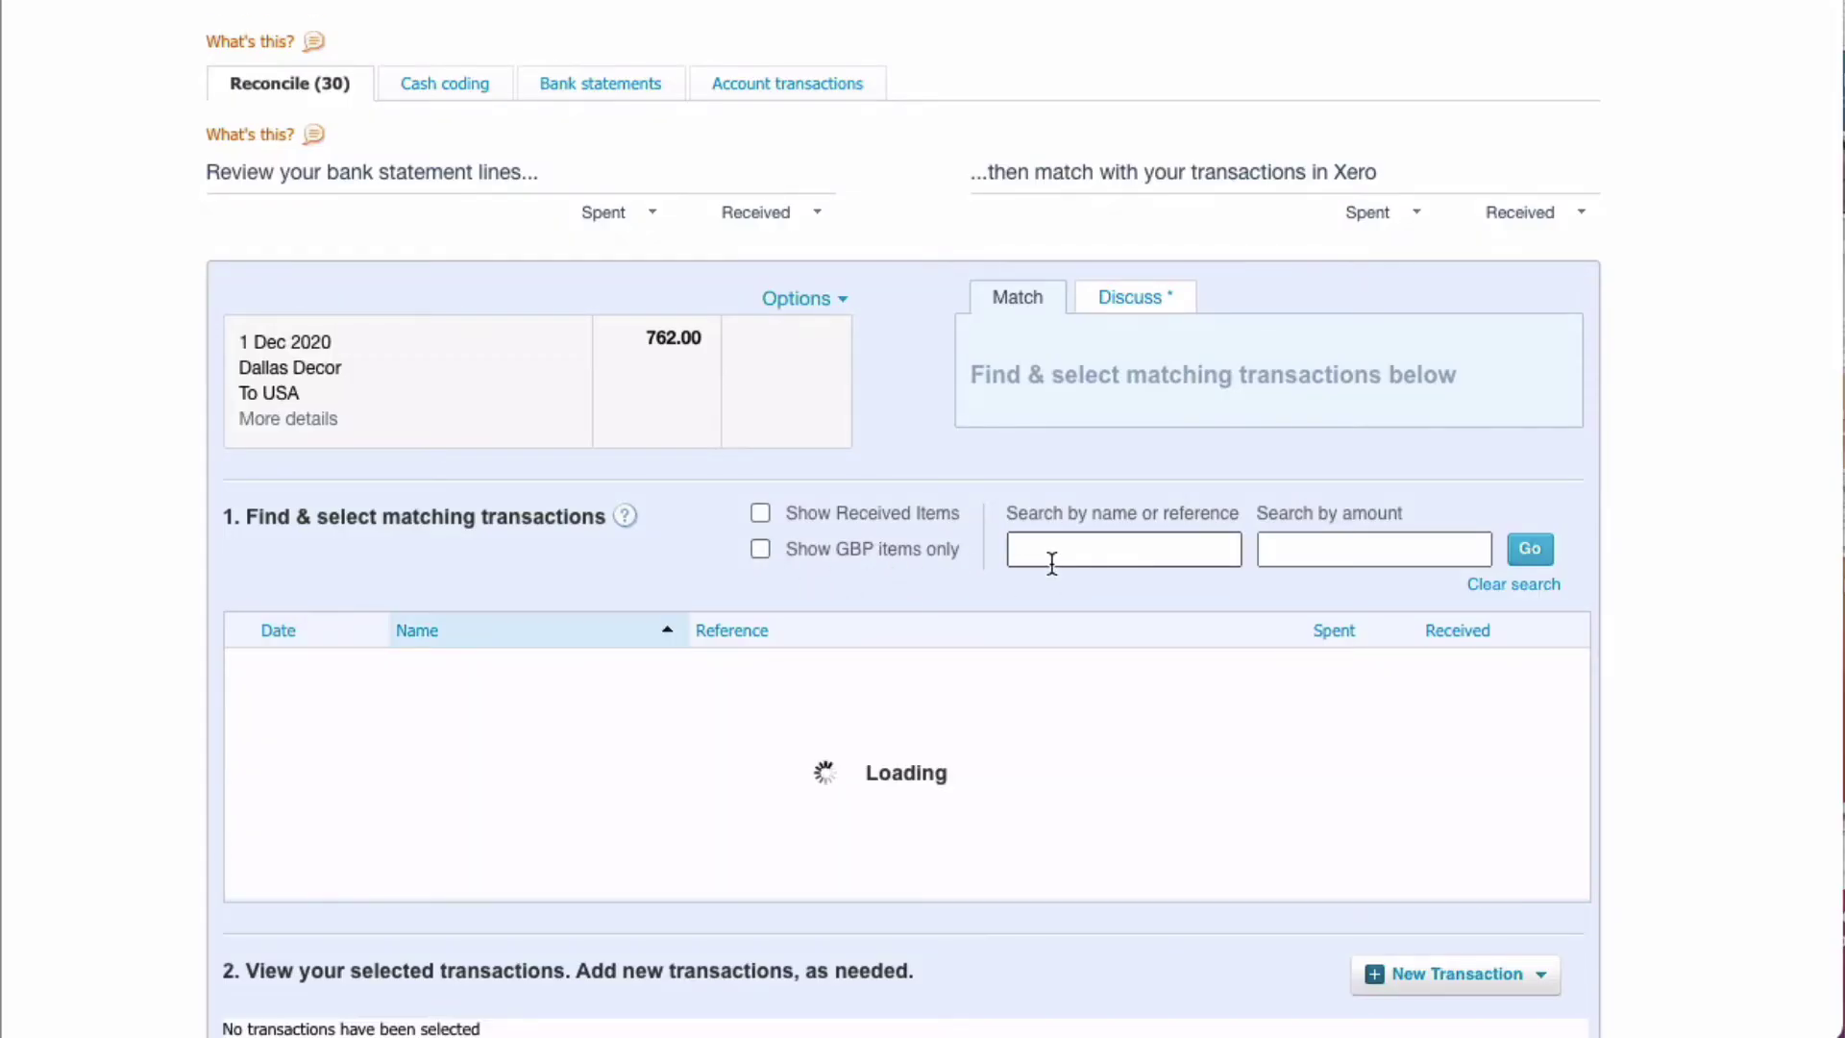
{"action": "type", "text": "dallsa"}
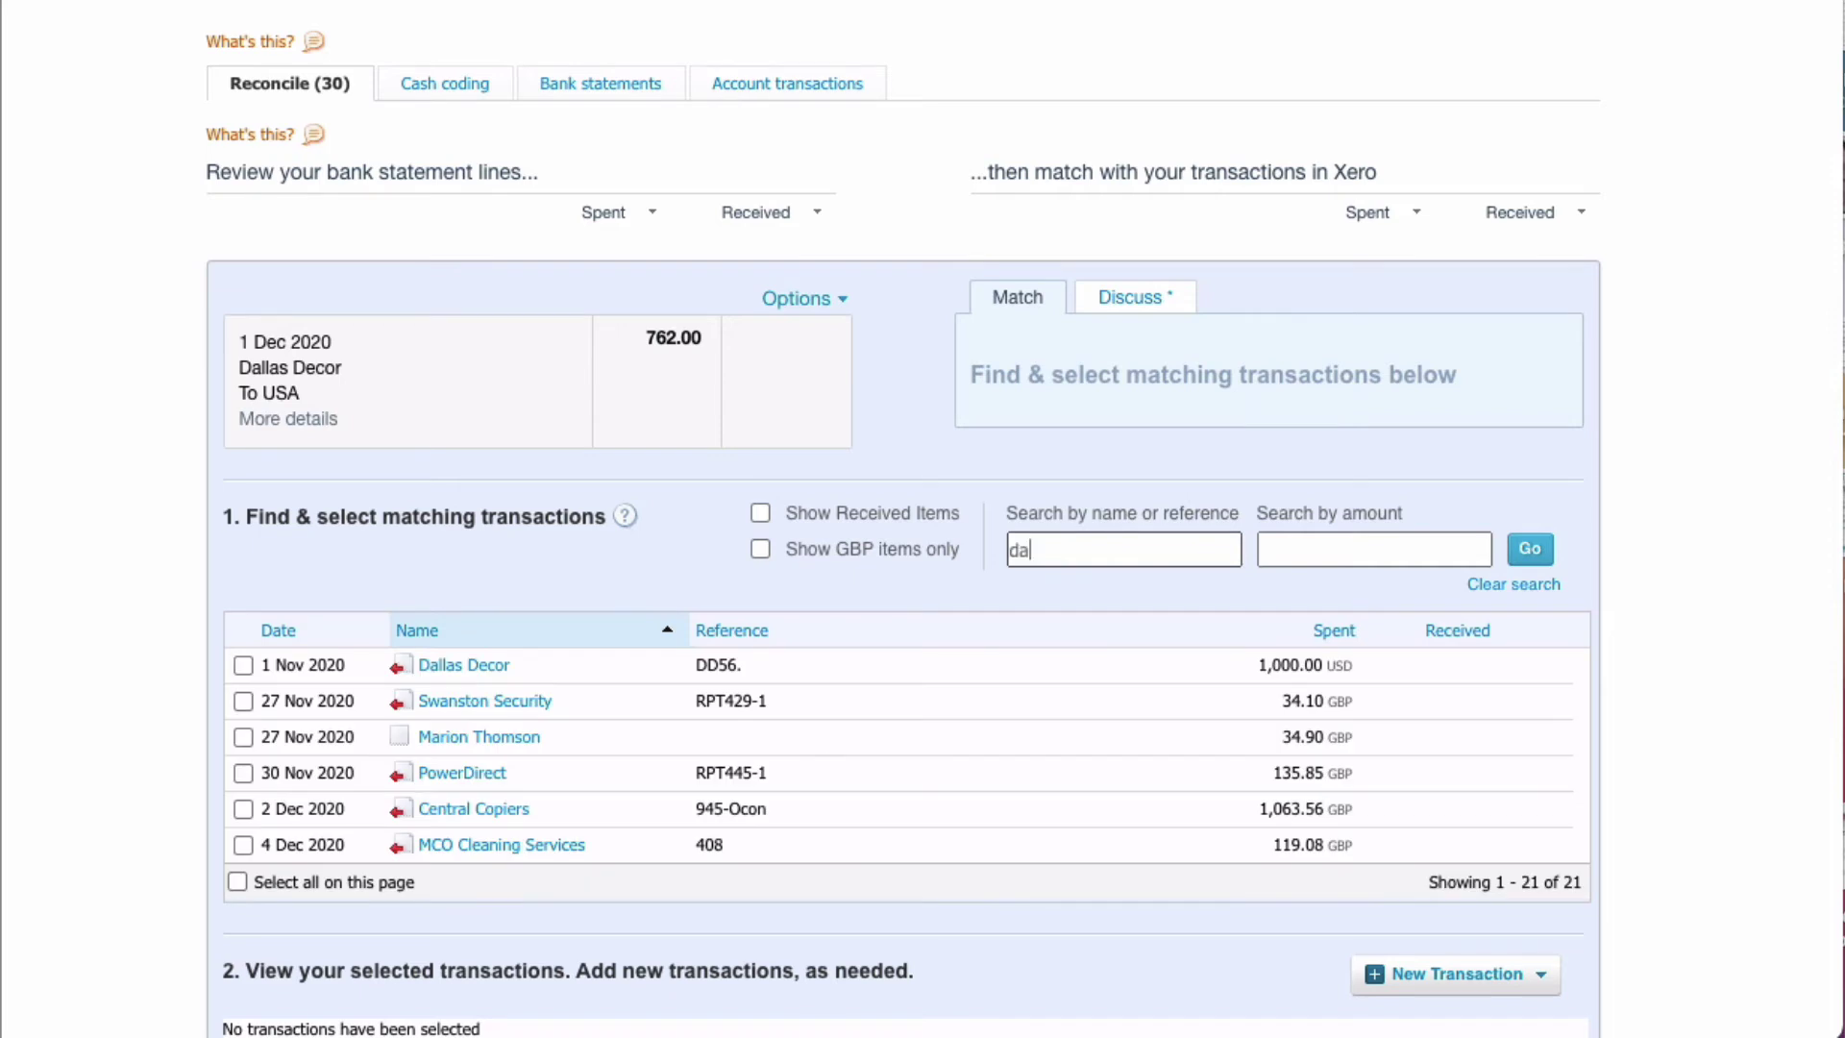
{"action": "key", "text": "BackSpace"}
{"action": "key", "text": "BackSpace"}
{"action": "type", "text": "as"}
{"action": "key", "text": "Return"}
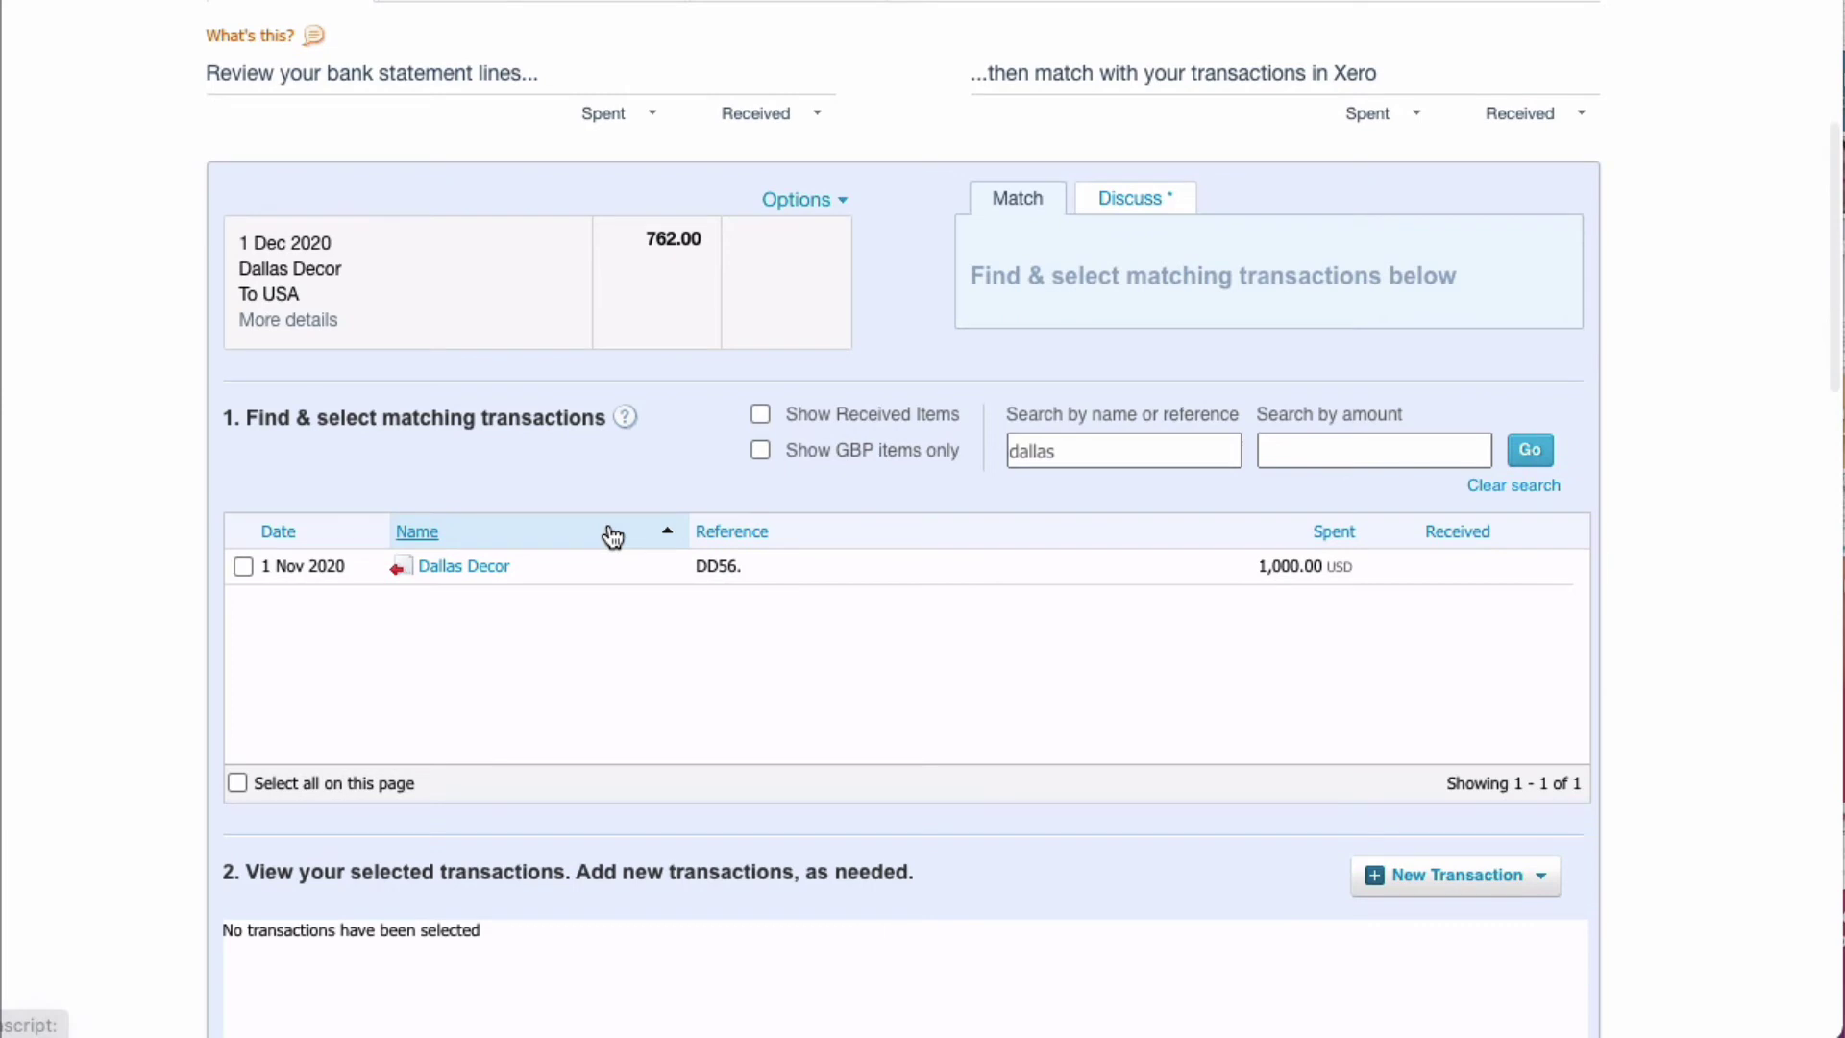
{"action": "left_click", "coordinate": [243, 565]}
{"action": "scroll", "coordinate": [1224, 650], "scroll_direction": "down", "scroll_amount": 2}
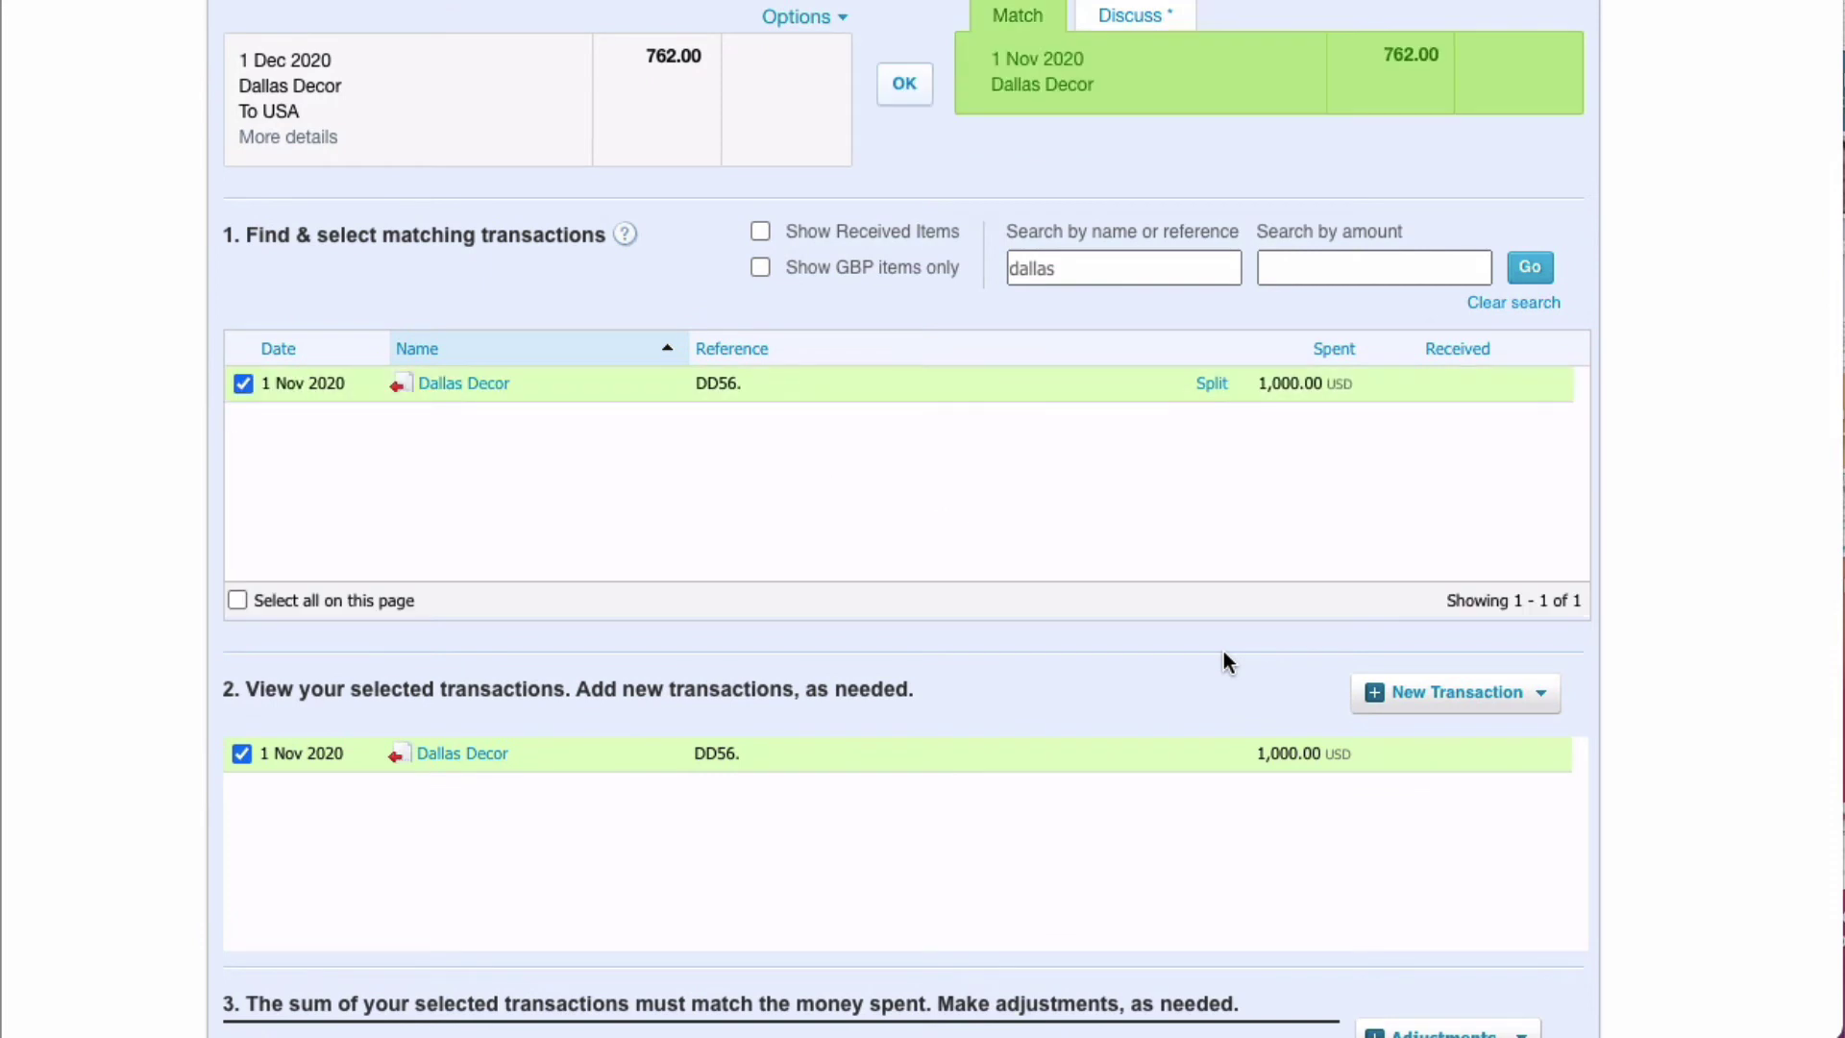
{"action": "scroll", "coordinate": [1223, 652], "scroll_direction": "down", "scroll_amount": 5}
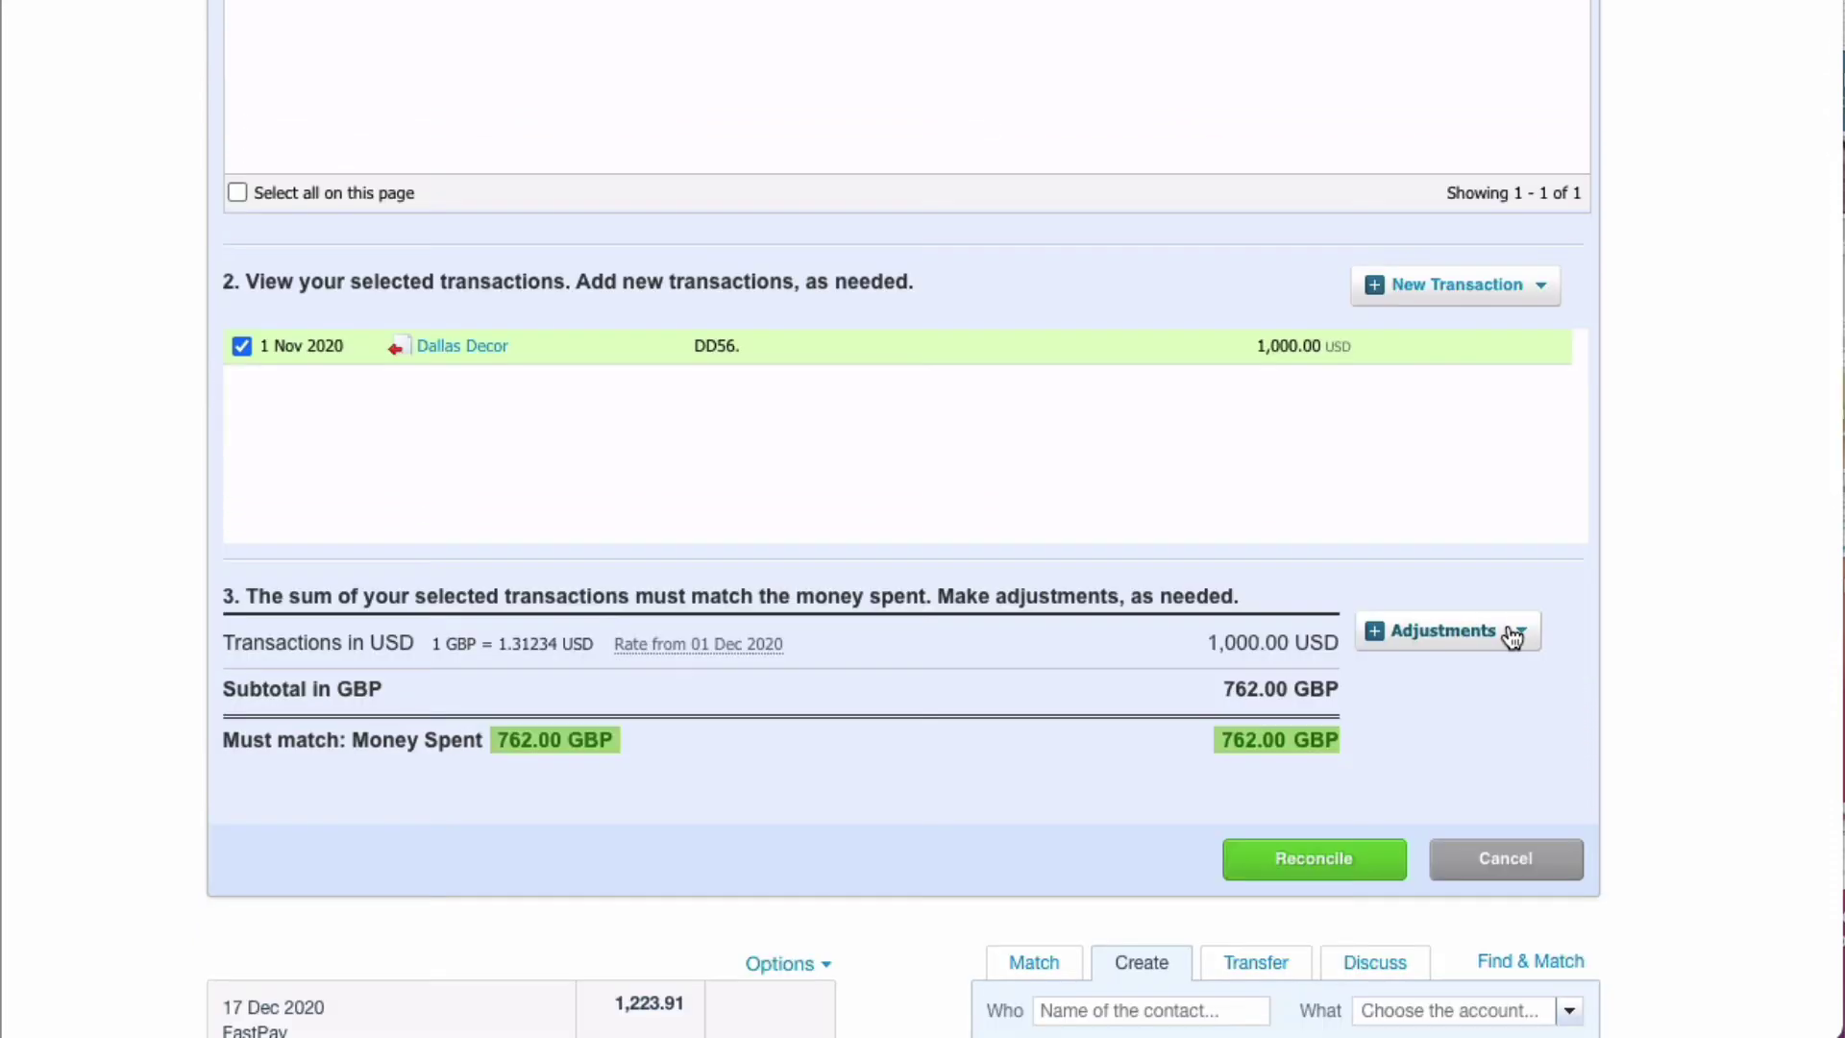
Add a 15 GBP bank fee to 404 - Bank Fees and reconcile the match
{"action": "left_click", "coordinate": [1513, 637]}
{"action": "left_click", "coordinate": [1416, 668]}
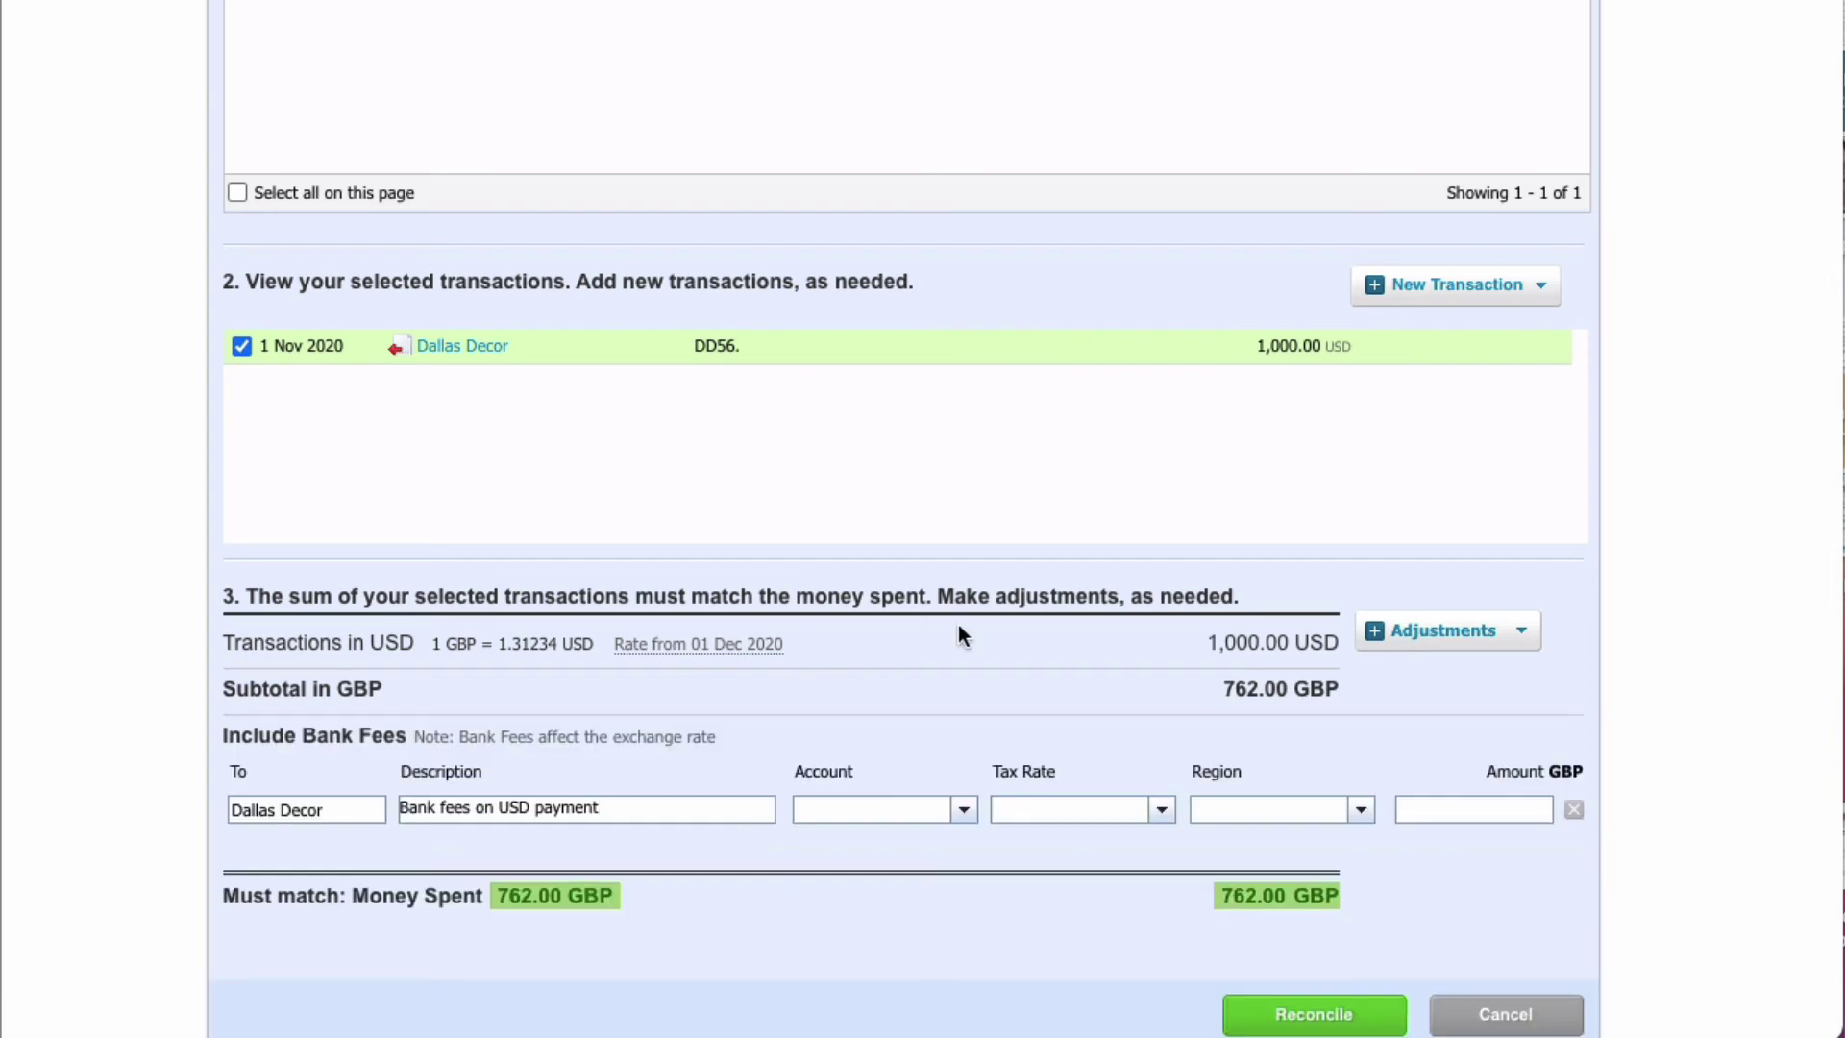
{"action": "left_click", "coordinate": [823, 809]}
{"action": "type", "text": "404"}
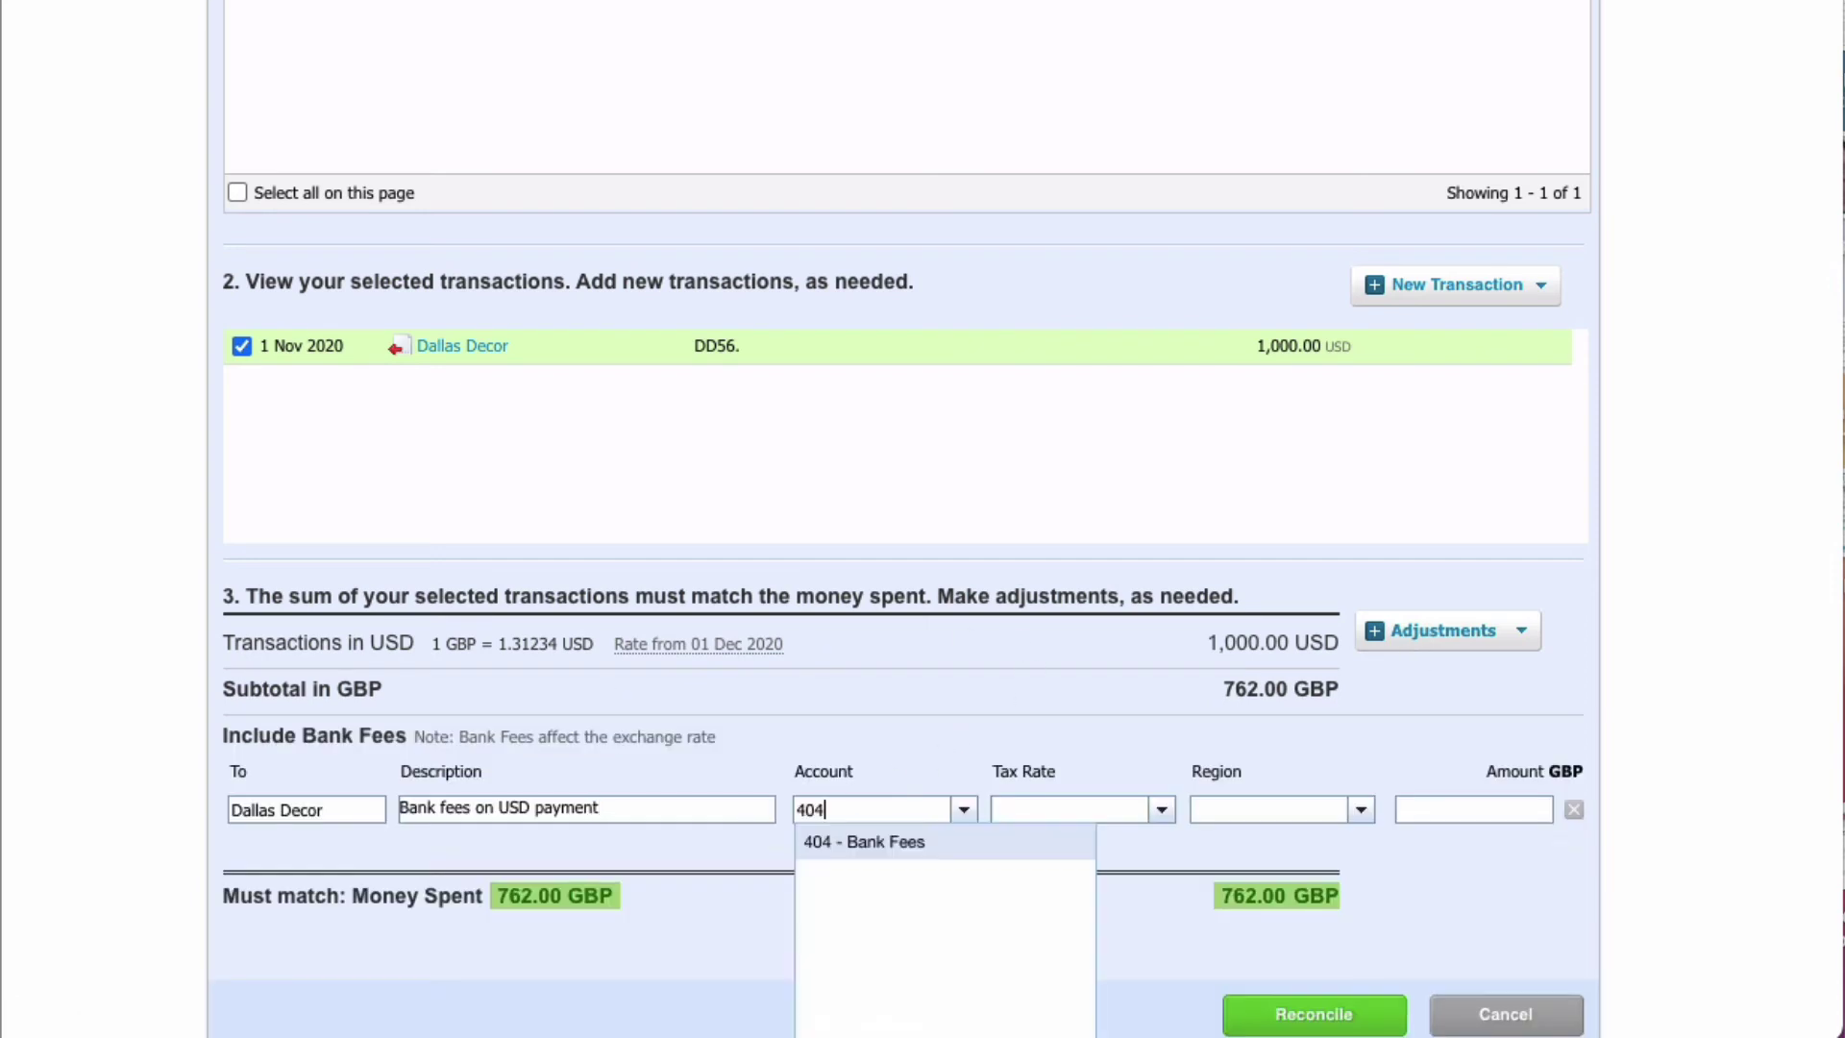
{"action": "left_click", "coordinate": [886, 846]}
{"action": "left_click", "coordinate": [1468, 809]}
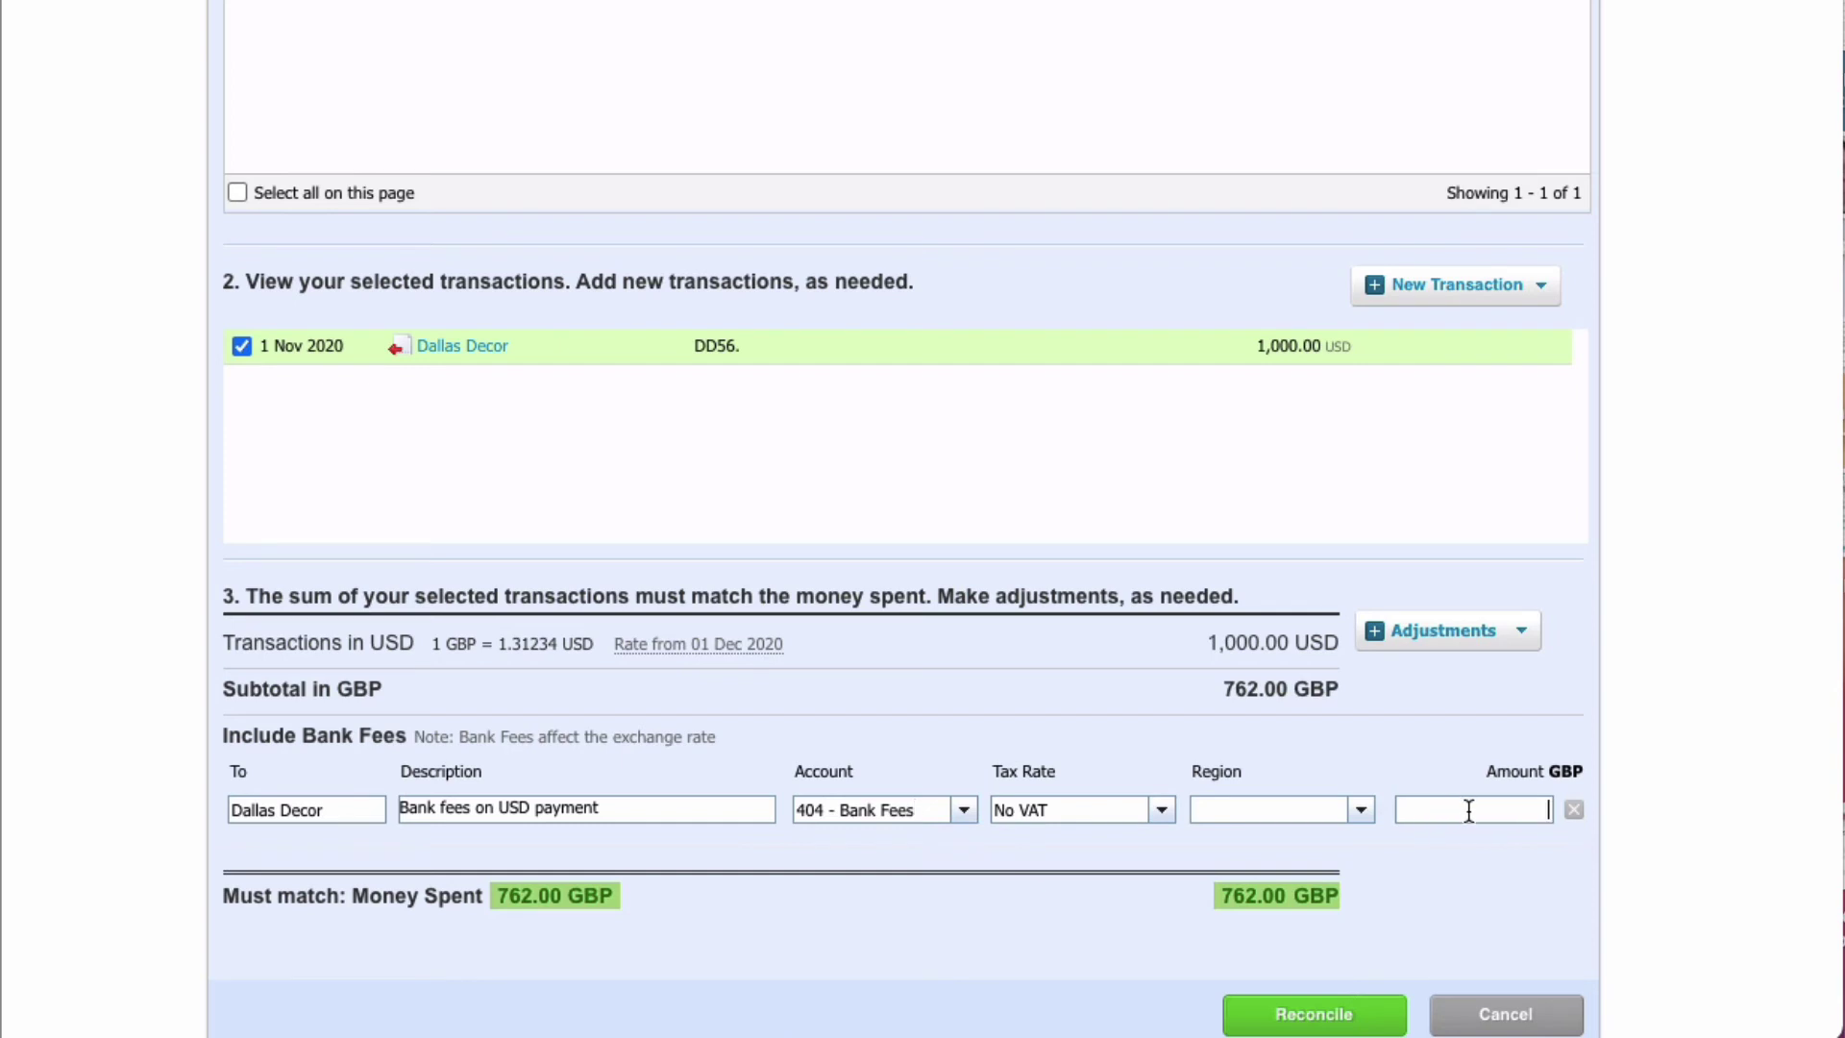
{"action": "type", "text": "15"}
{"action": "scroll", "coordinate": [1466, 811], "scroll_direction": "down", "scroll_amount": 3}
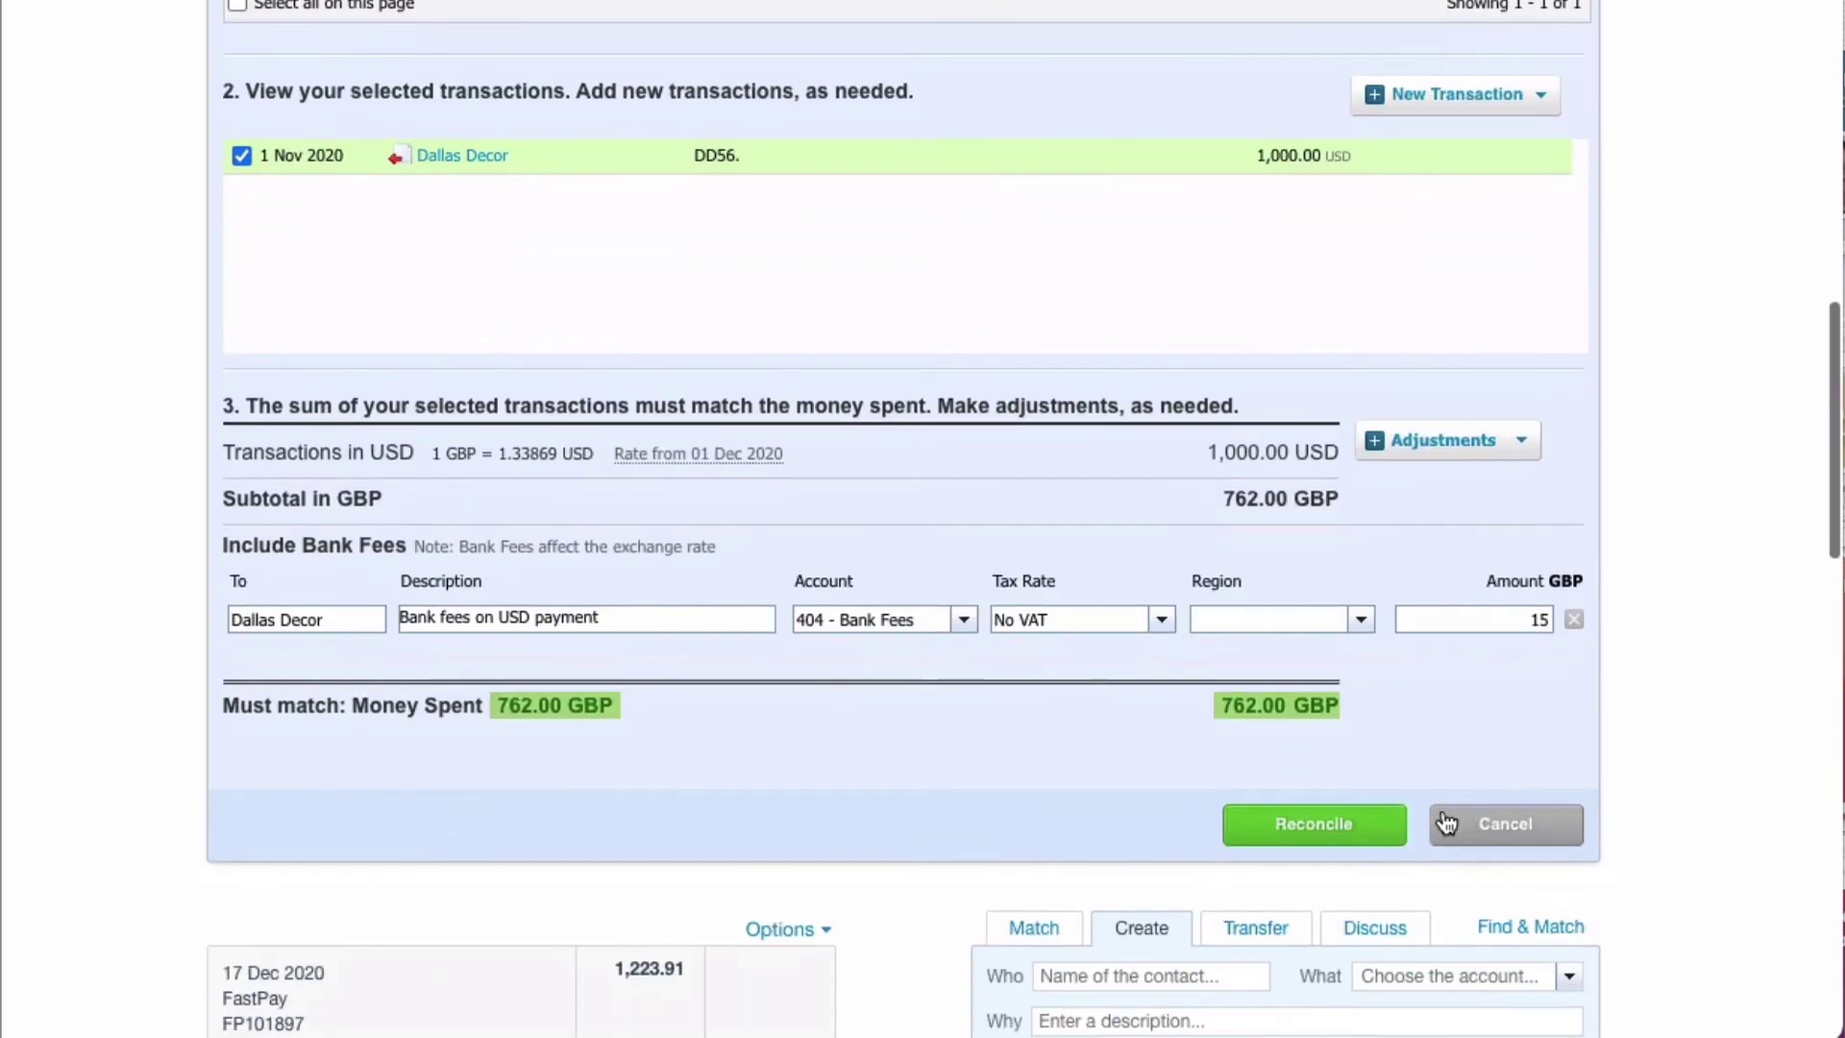
{"action": "left_click", "coordinate": [1316, 829]}
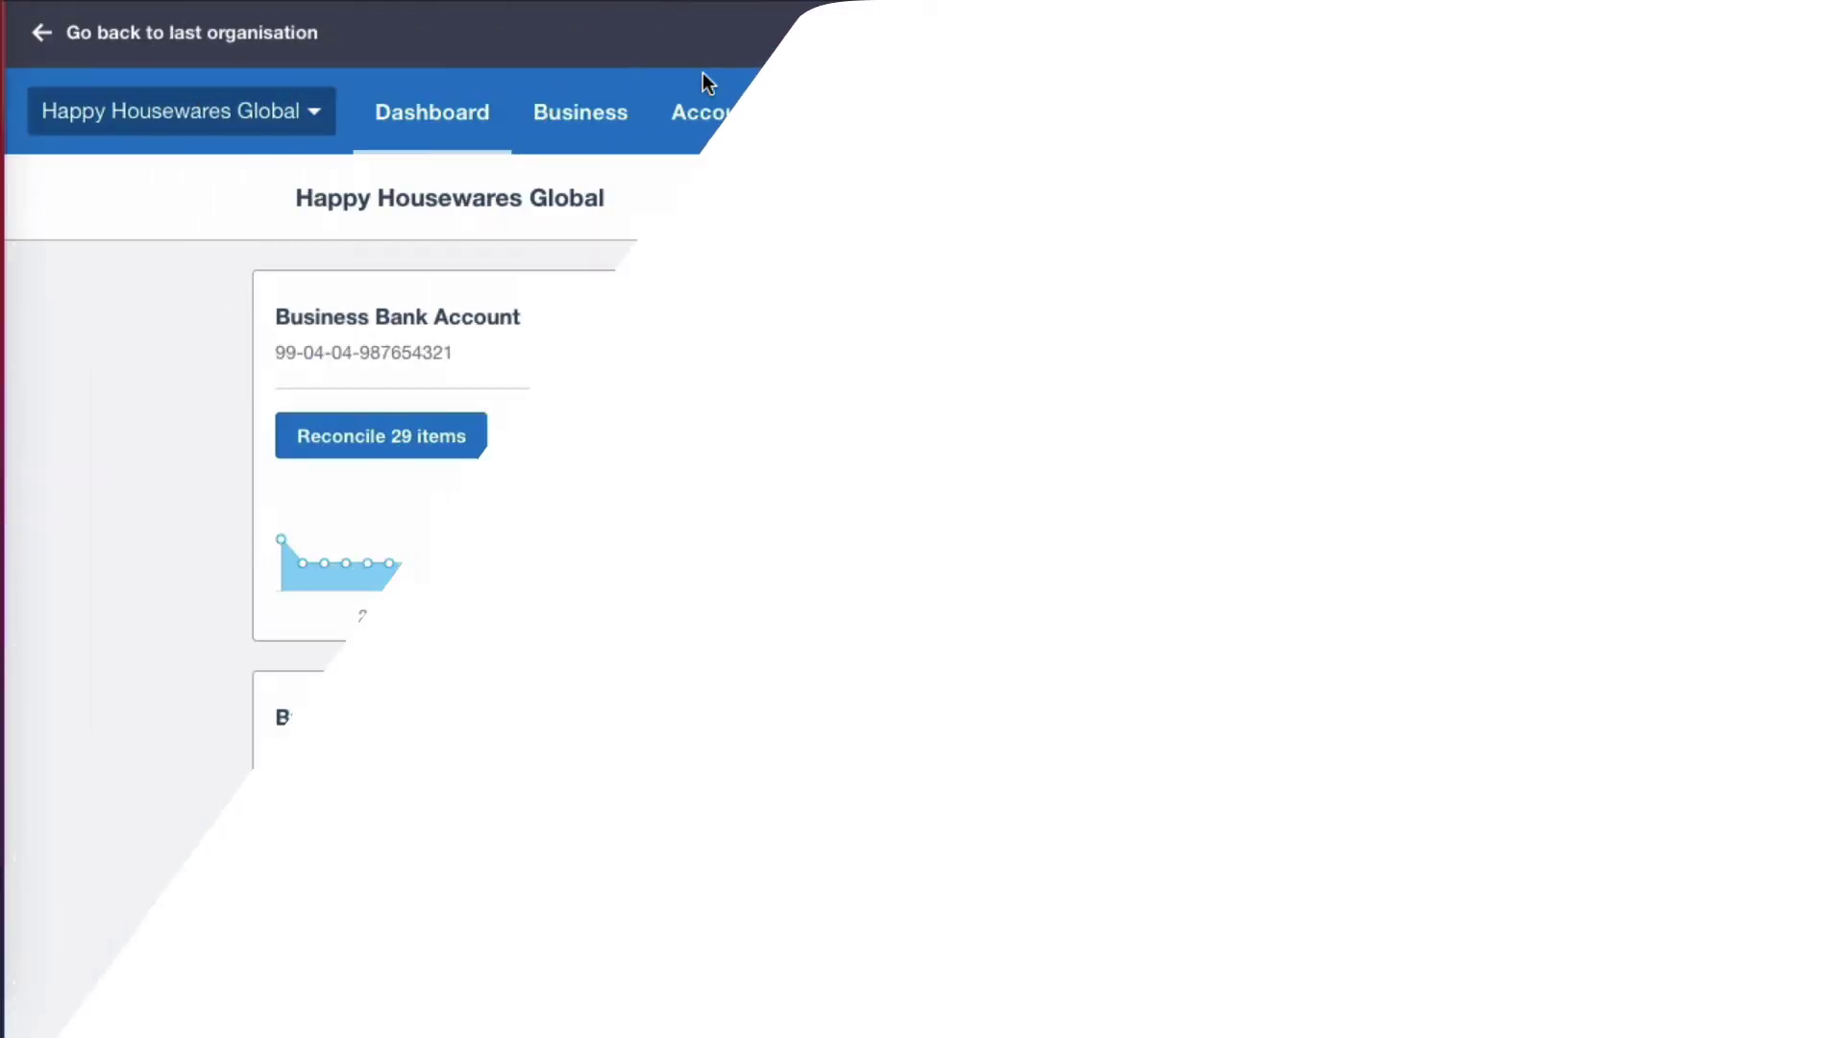
Open the Profit and Loss report and review December's figures
{"action": "left_click", "coordinate": [731, 125]}
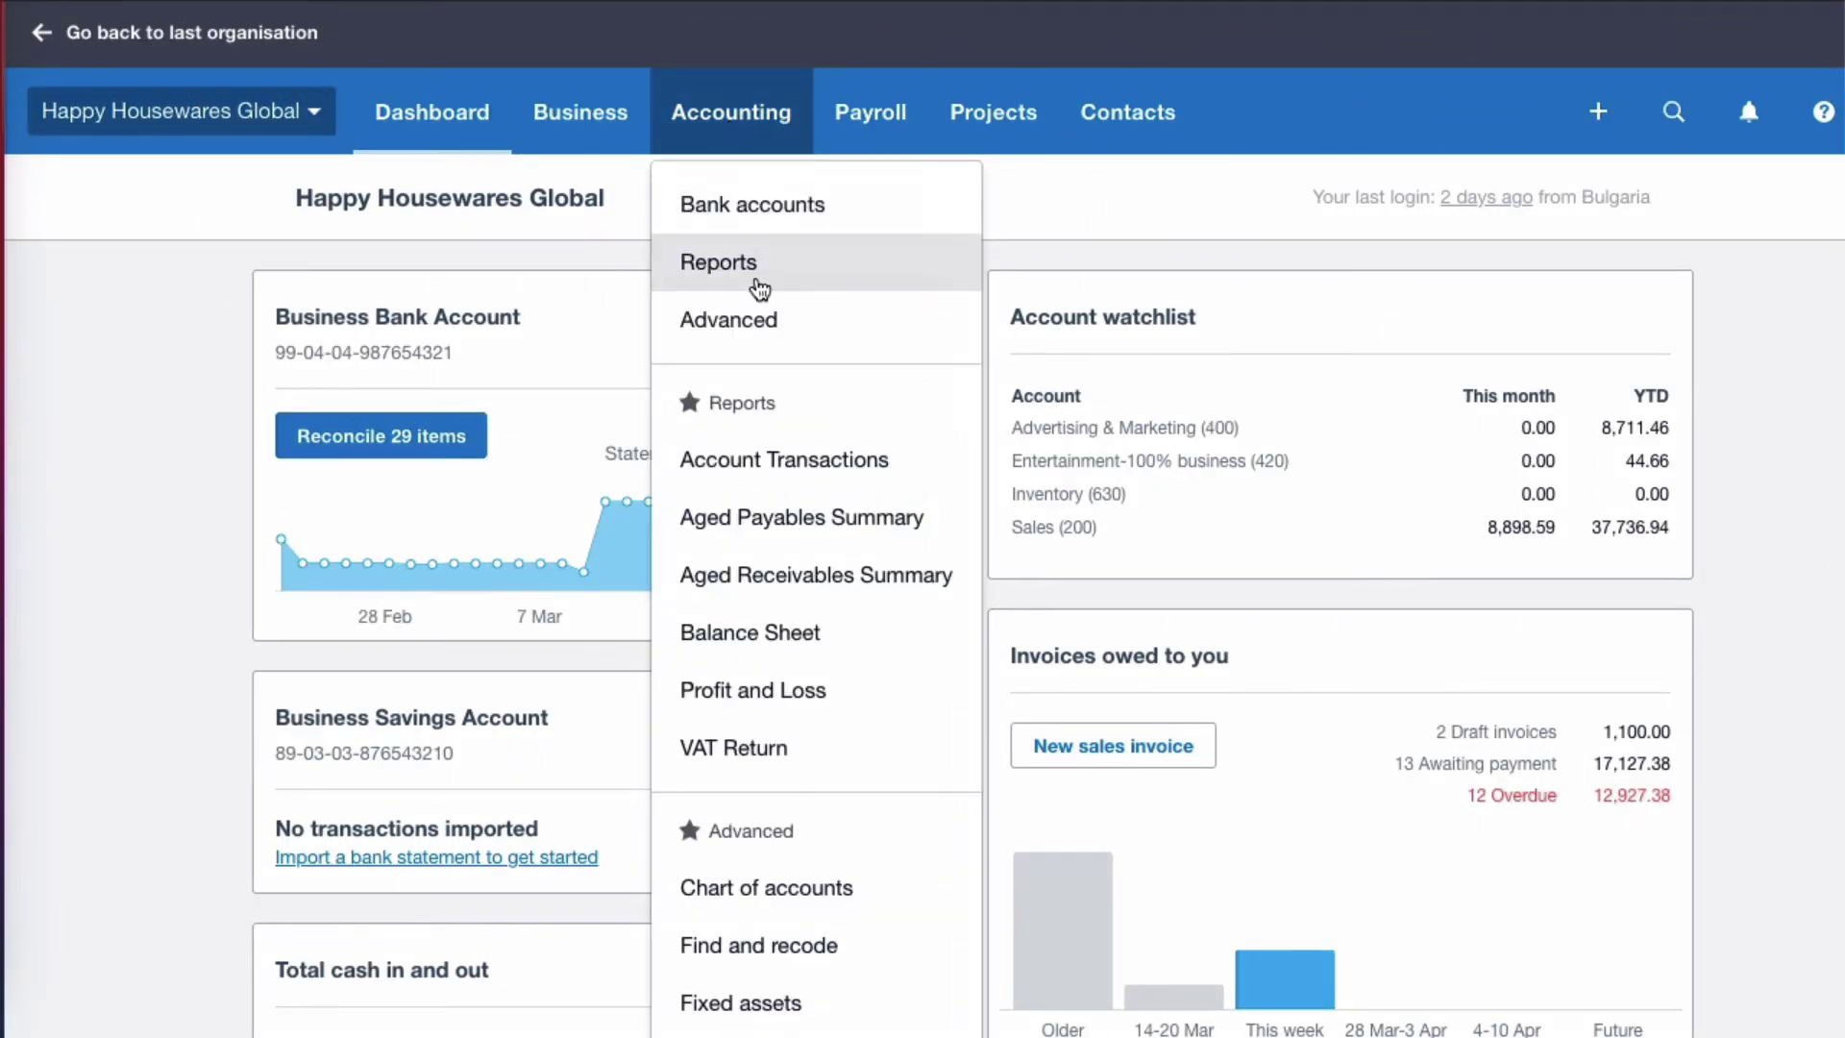
{"action": "left_click", "coordinate": [794, 684]}
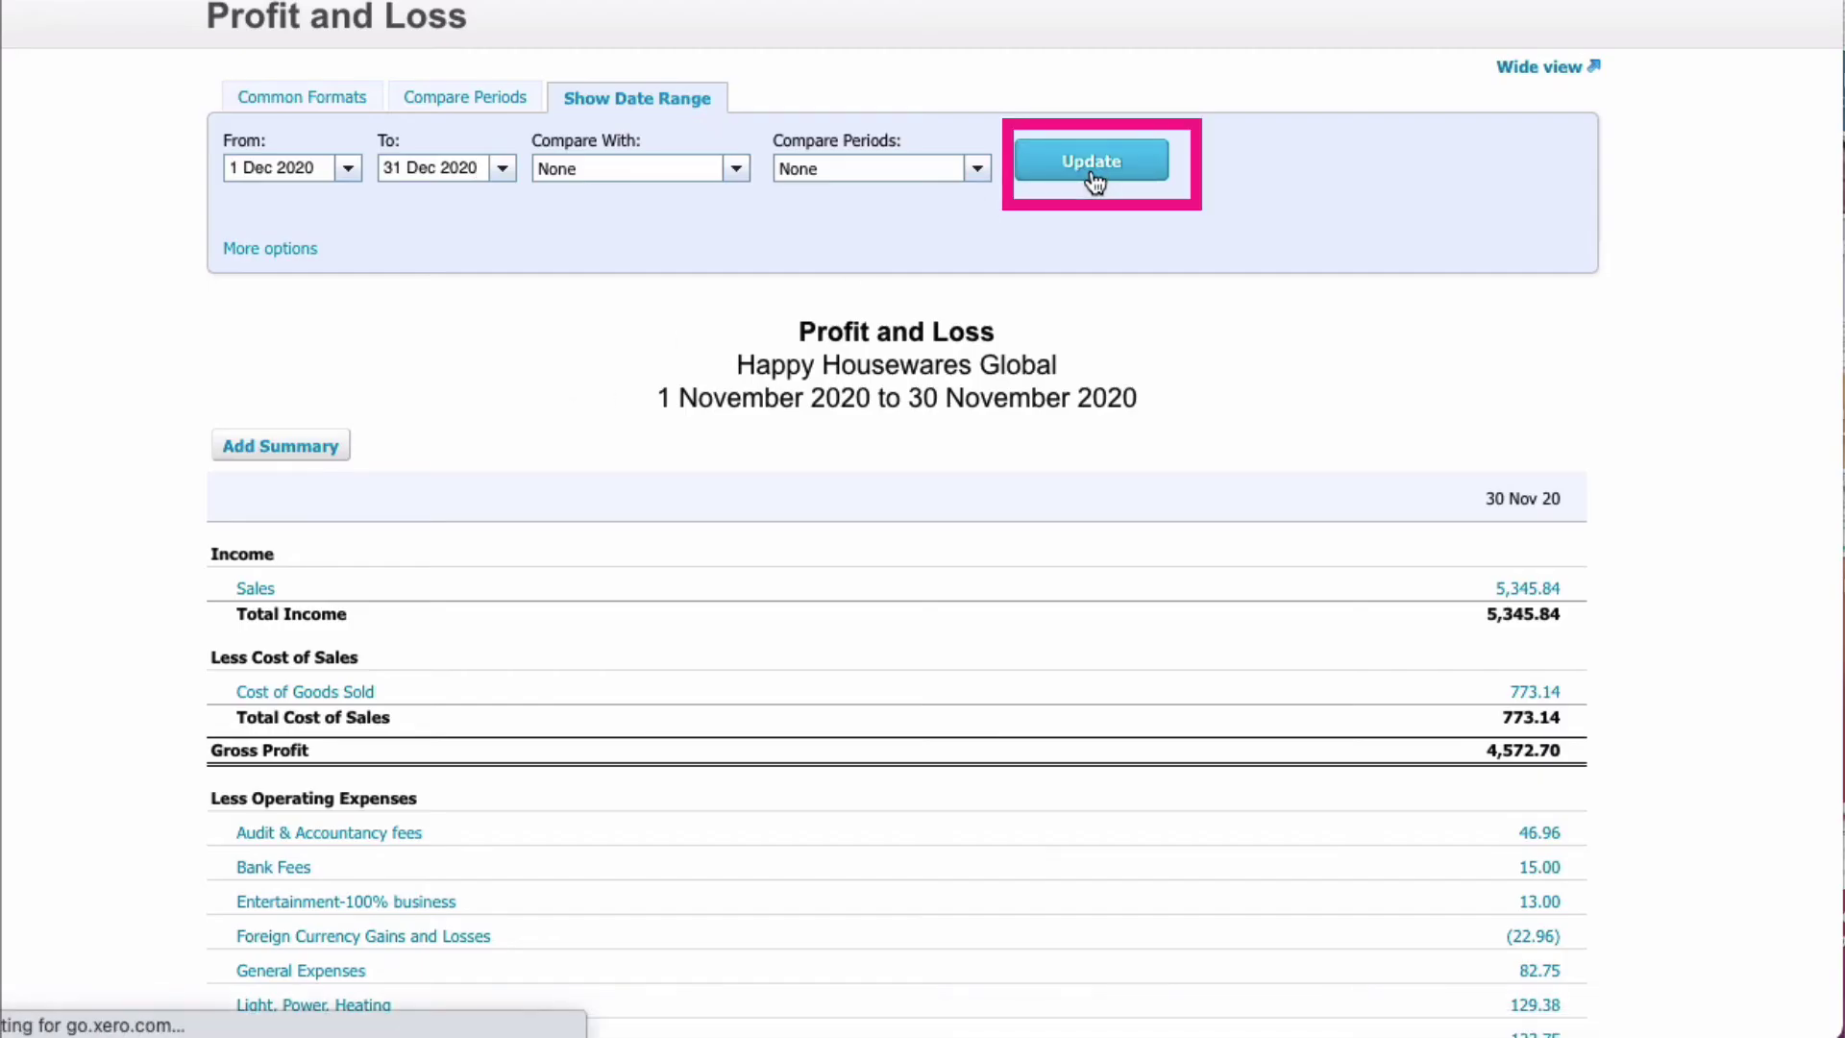
{"action": "scroll", "coordinate": [734, 457], "scroll_direction": "down", "scroll_amount": 5}
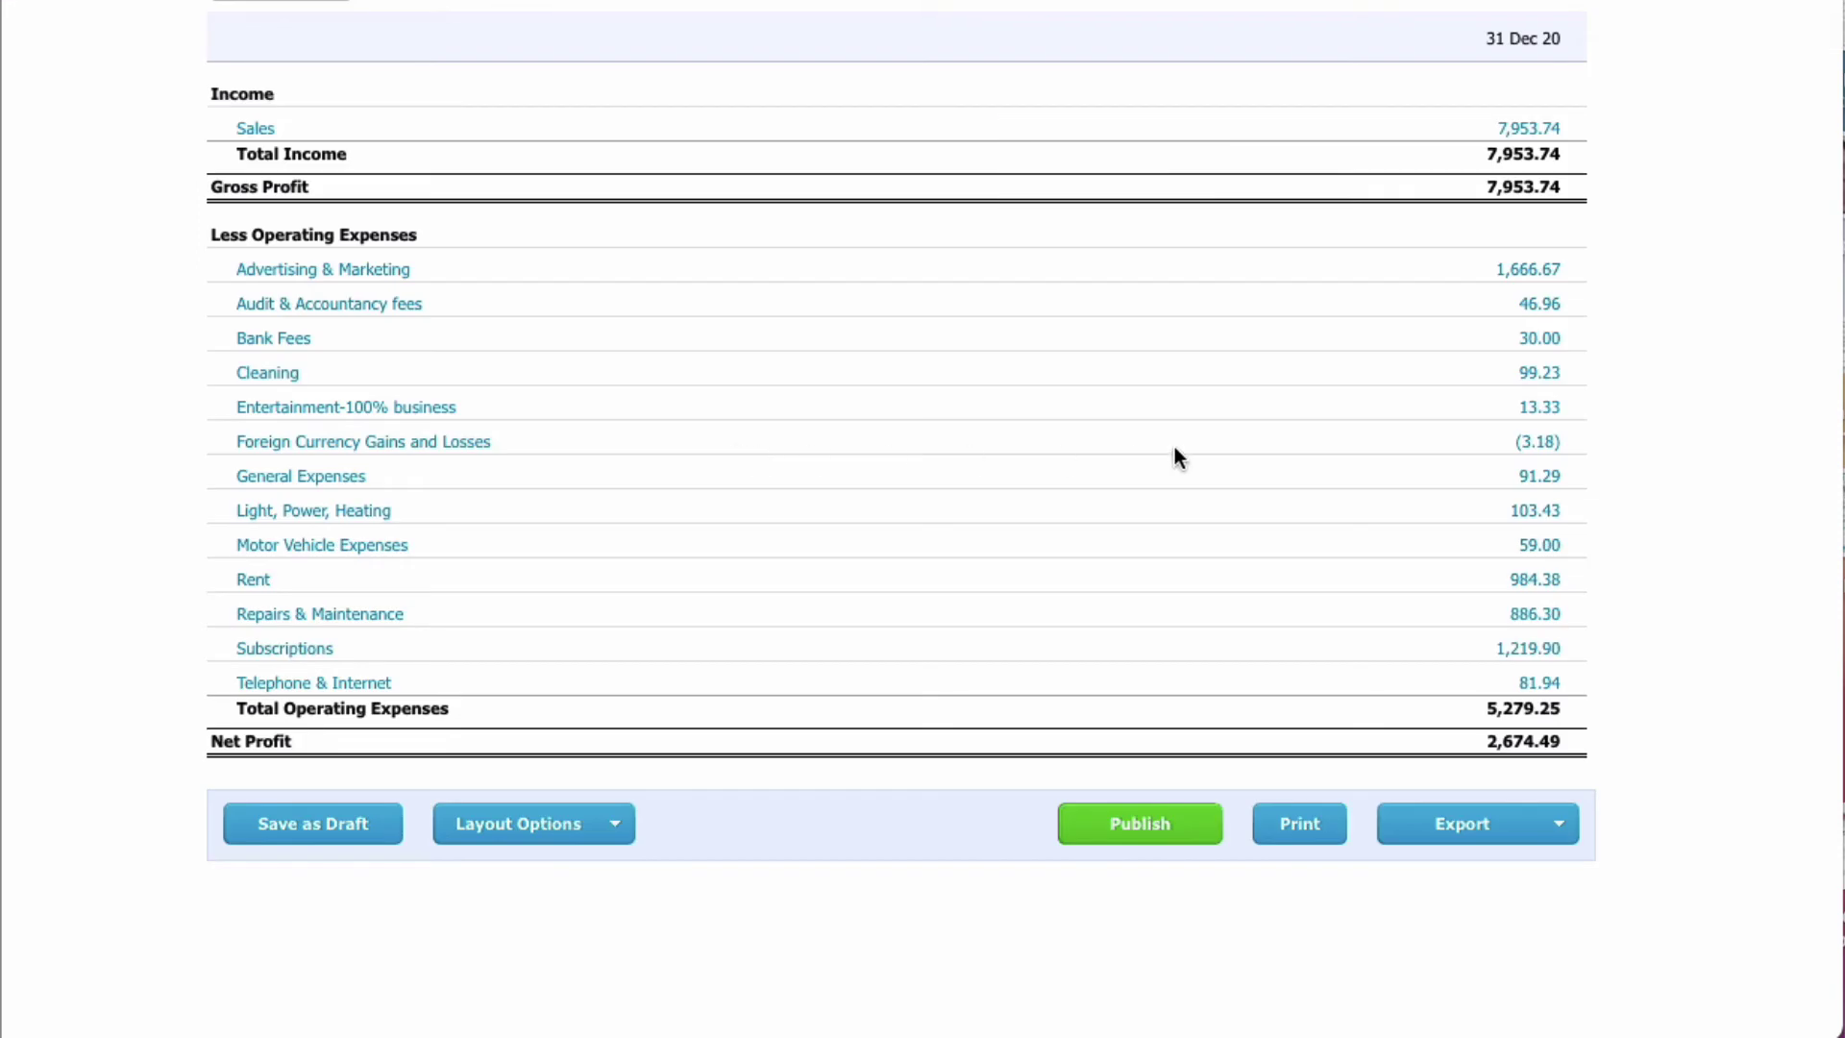
{"action": "mouse_move", "coordinate": [1537, 455]}
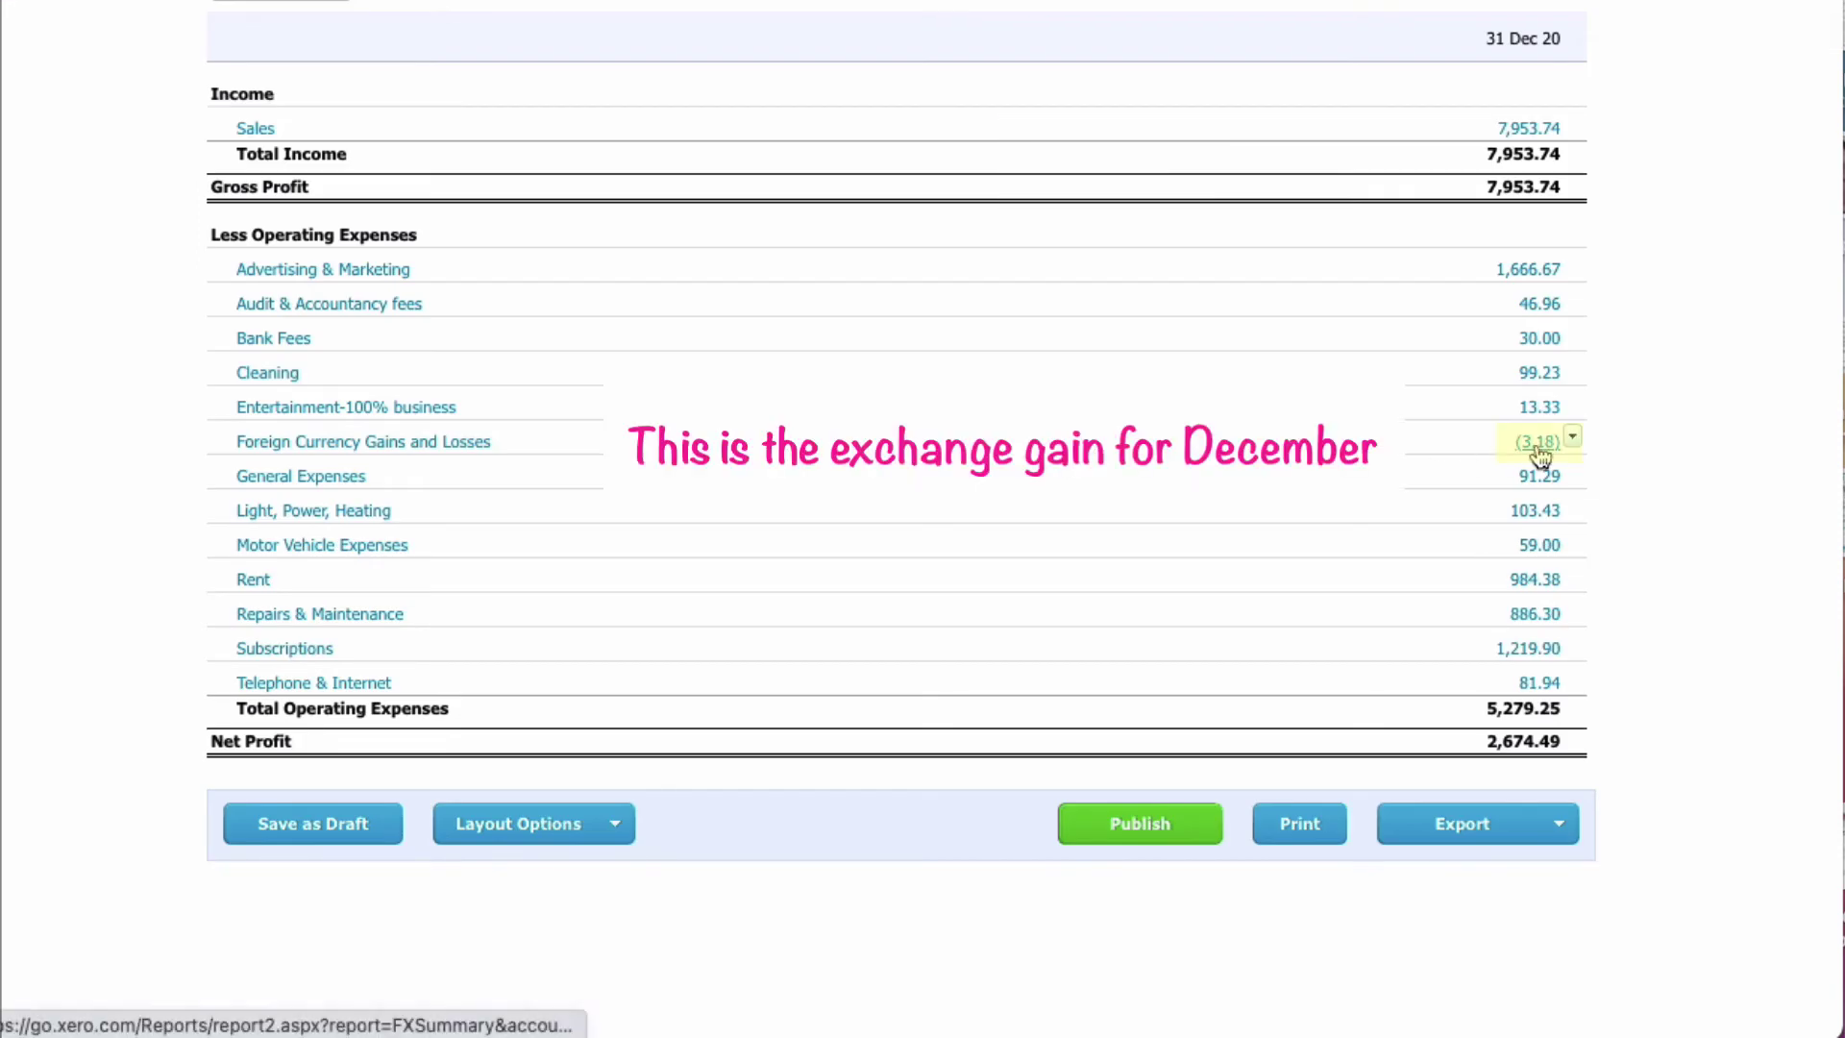
{"action": "scroll", "coordinate": [362, 313], "scroll_direction": "up", "scroll_amount": 6}
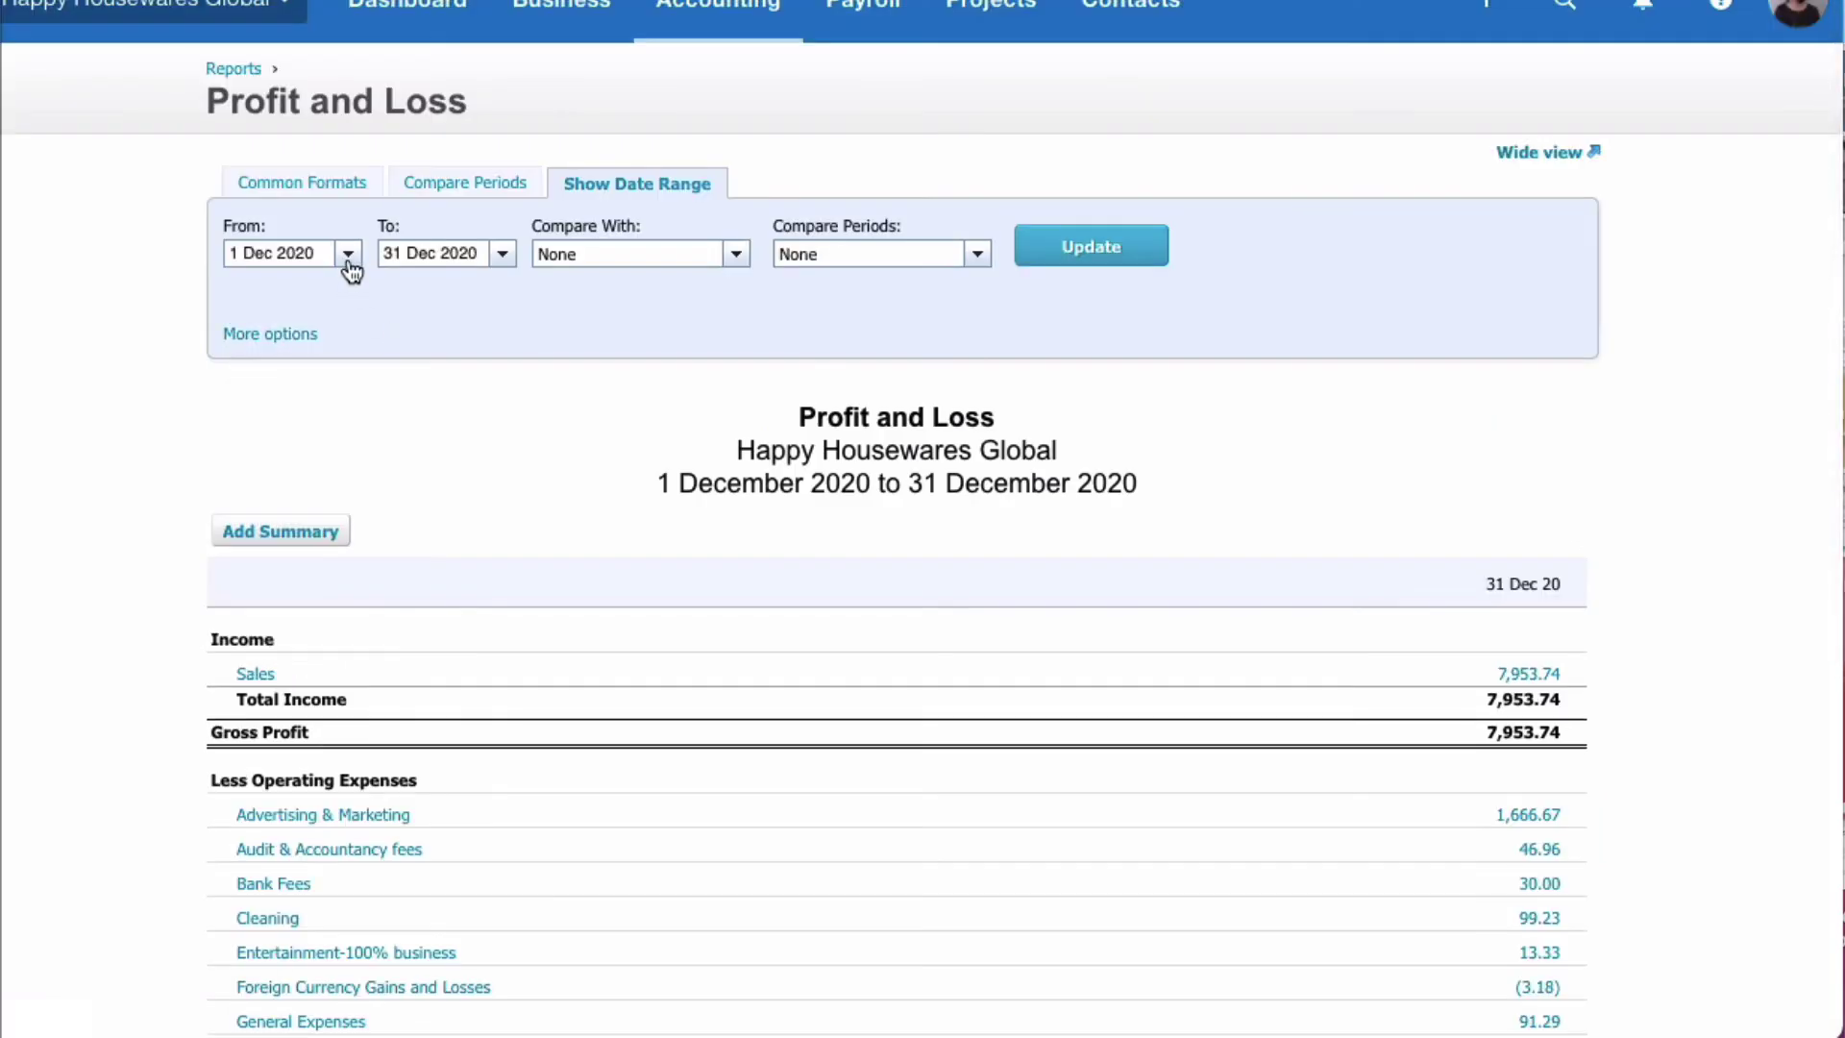
Rerun the report from 1 Nov 2020 and open the 26.14 currency gain breakdown
{"action": "left_click", "coordinate": [348, 256]}
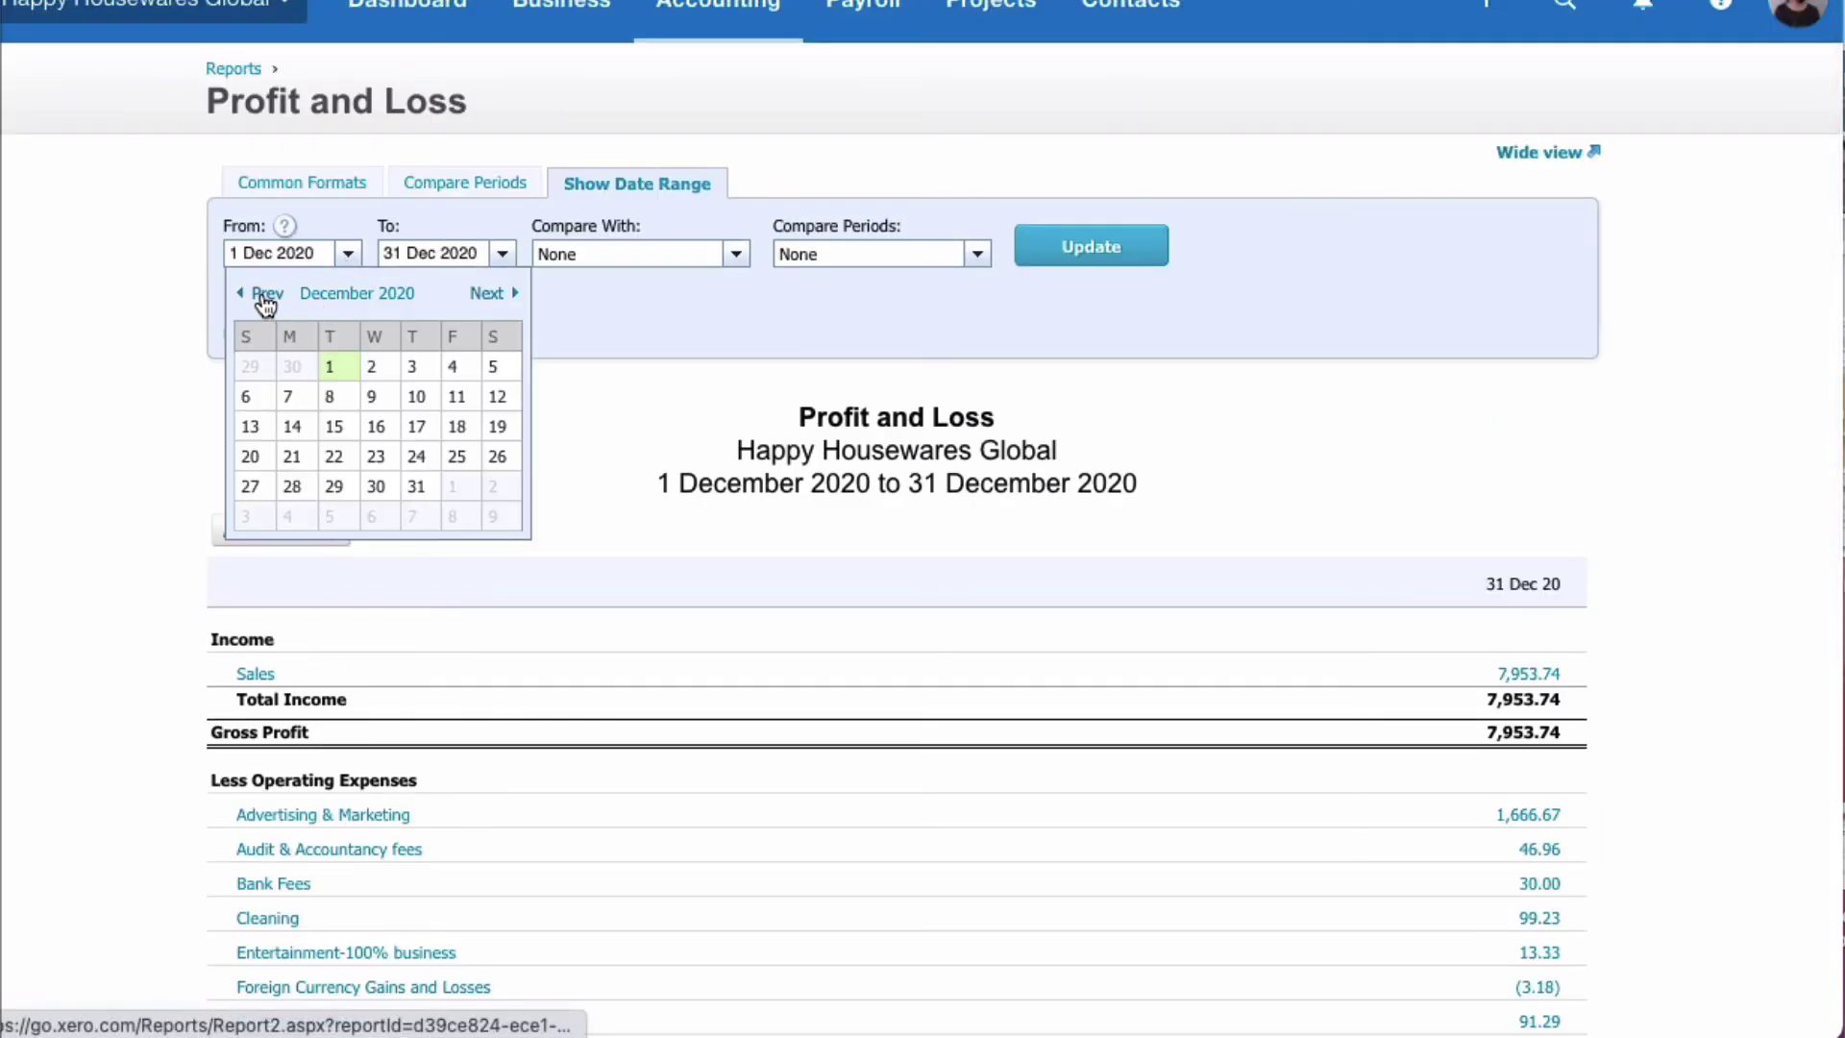
{"action": "left_click", "coordinate": [261, 296]}
{"action": "left_click", "coordinate": [249, 398]}
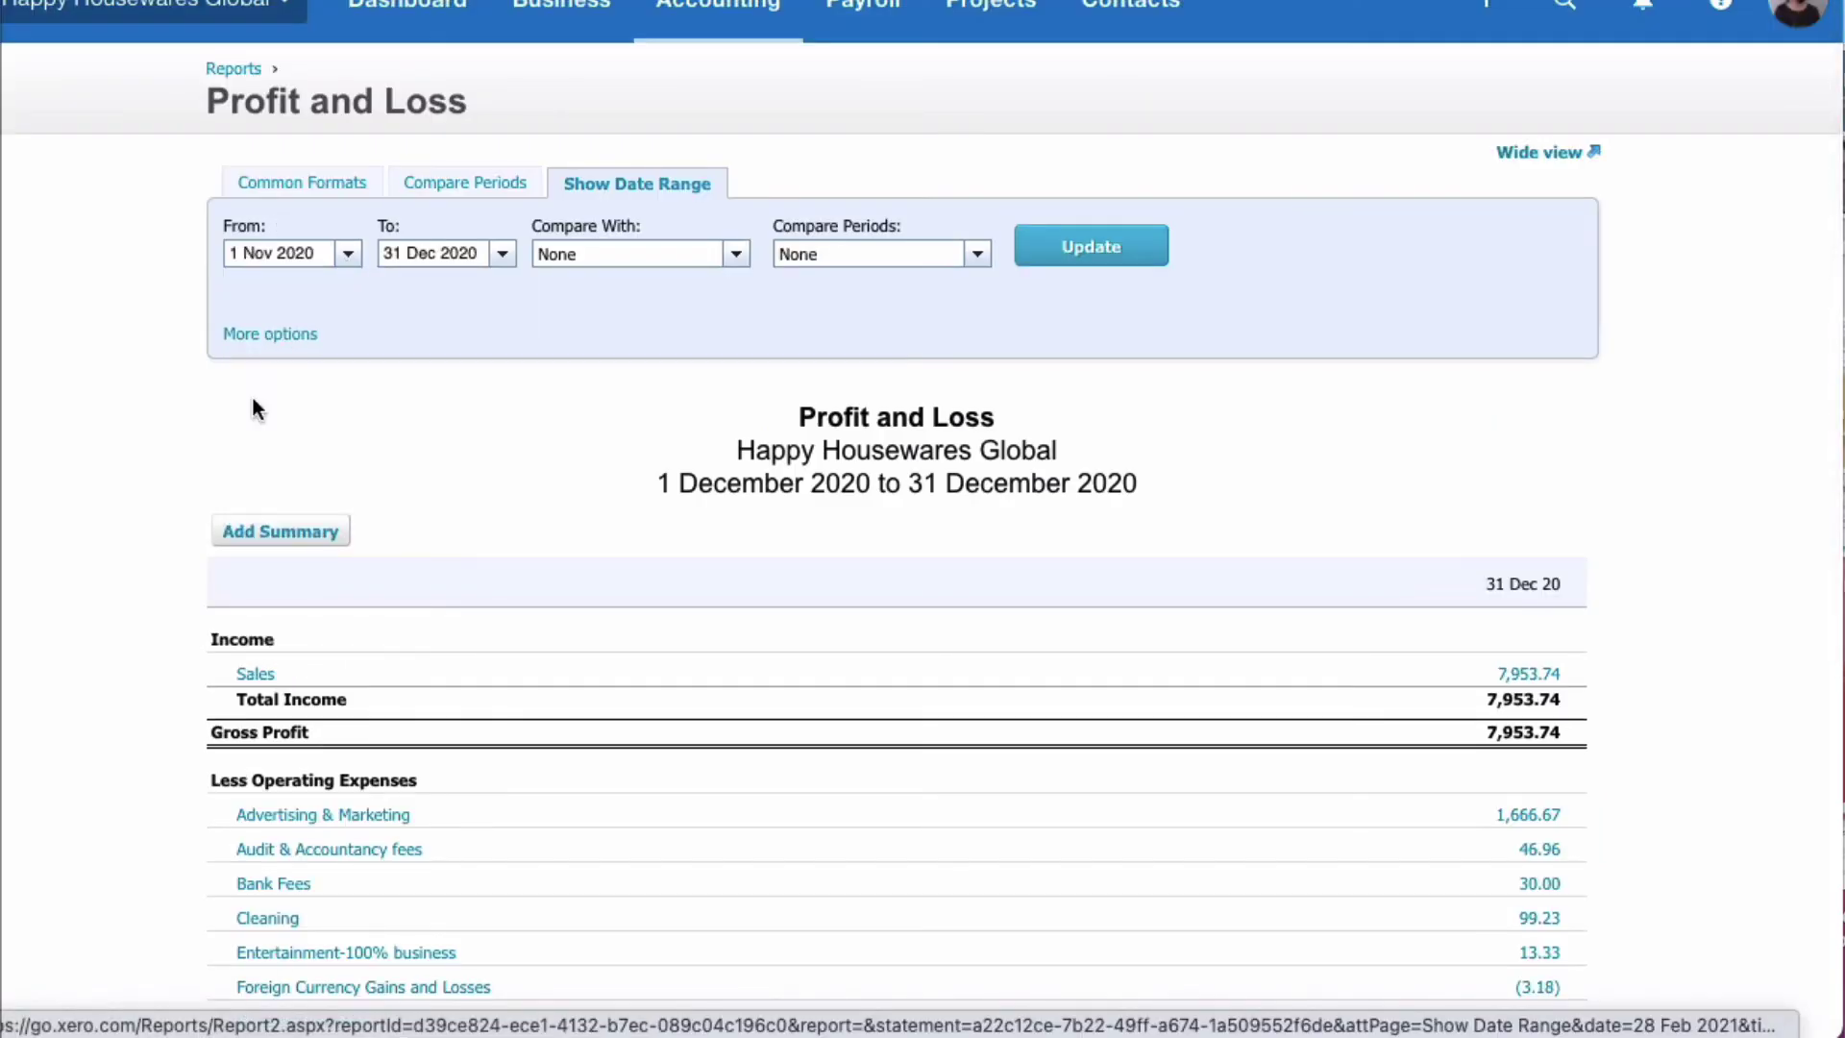
{"action": "left_click", "coordinate": [1066, 269]}
{"action": "scroll", "coordinate": [684, 527], "scroll_direction": "down", "scroll_amount": 6}
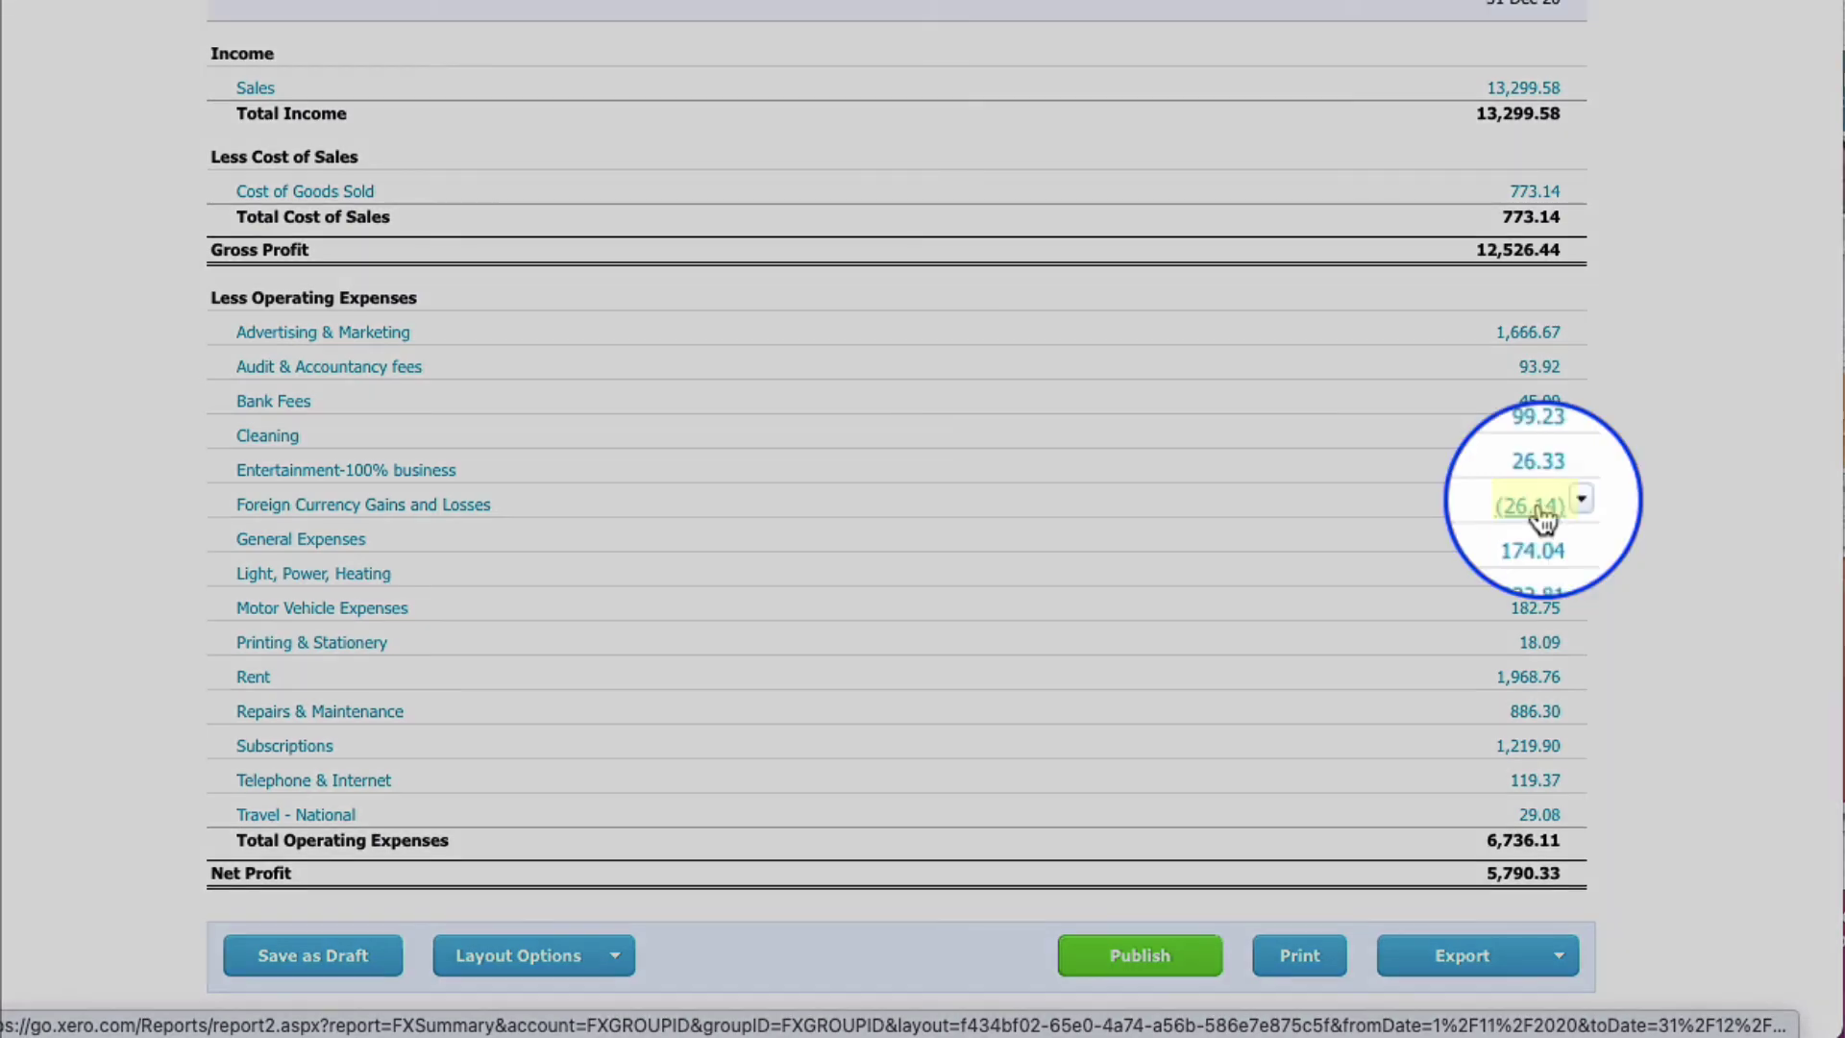
{"action": "left_click", "coordinate": [1538, 506]}
Open the transactions behind the 26.14 realised USD gain and review them
{"action": "scroll", "coordinate": [990, 585], "scroll_direction": "down", "scroll_amount": 2}
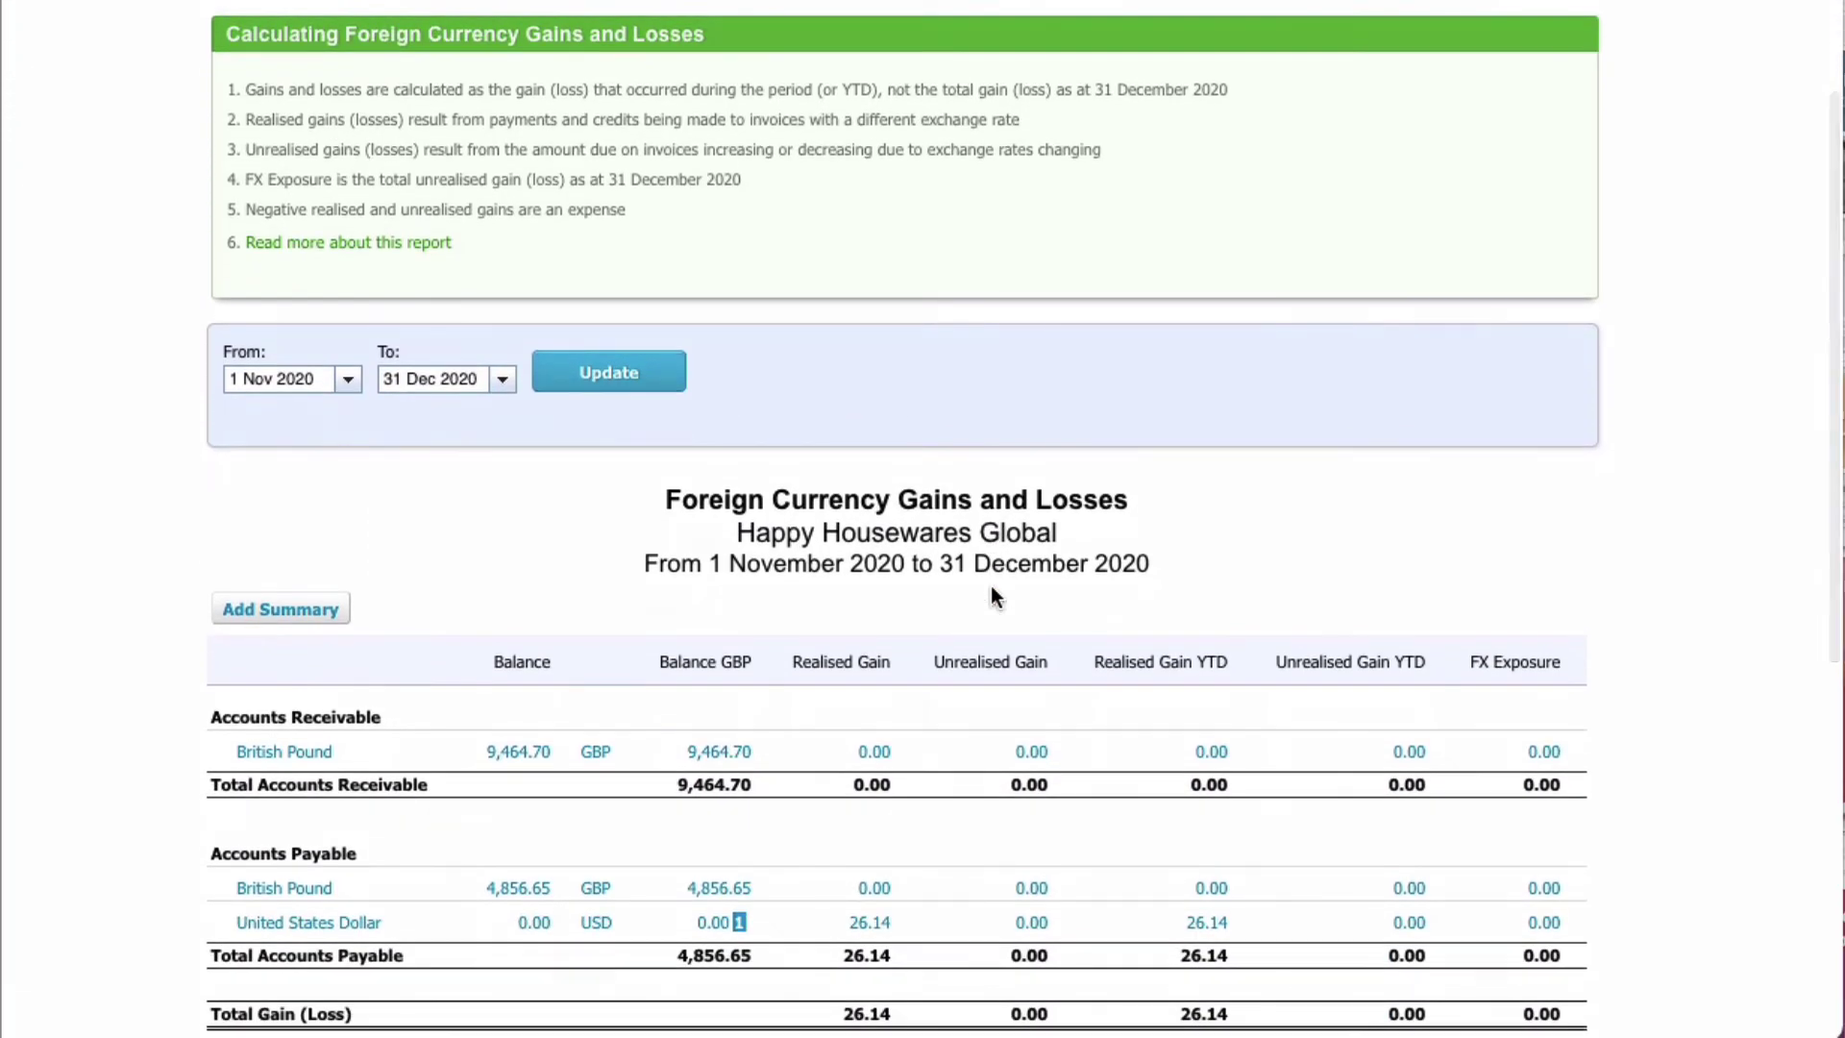
{"action": "scroll", "coordinate": [994, 595], "scroll_direction": "down", "scroll_amount": 4}
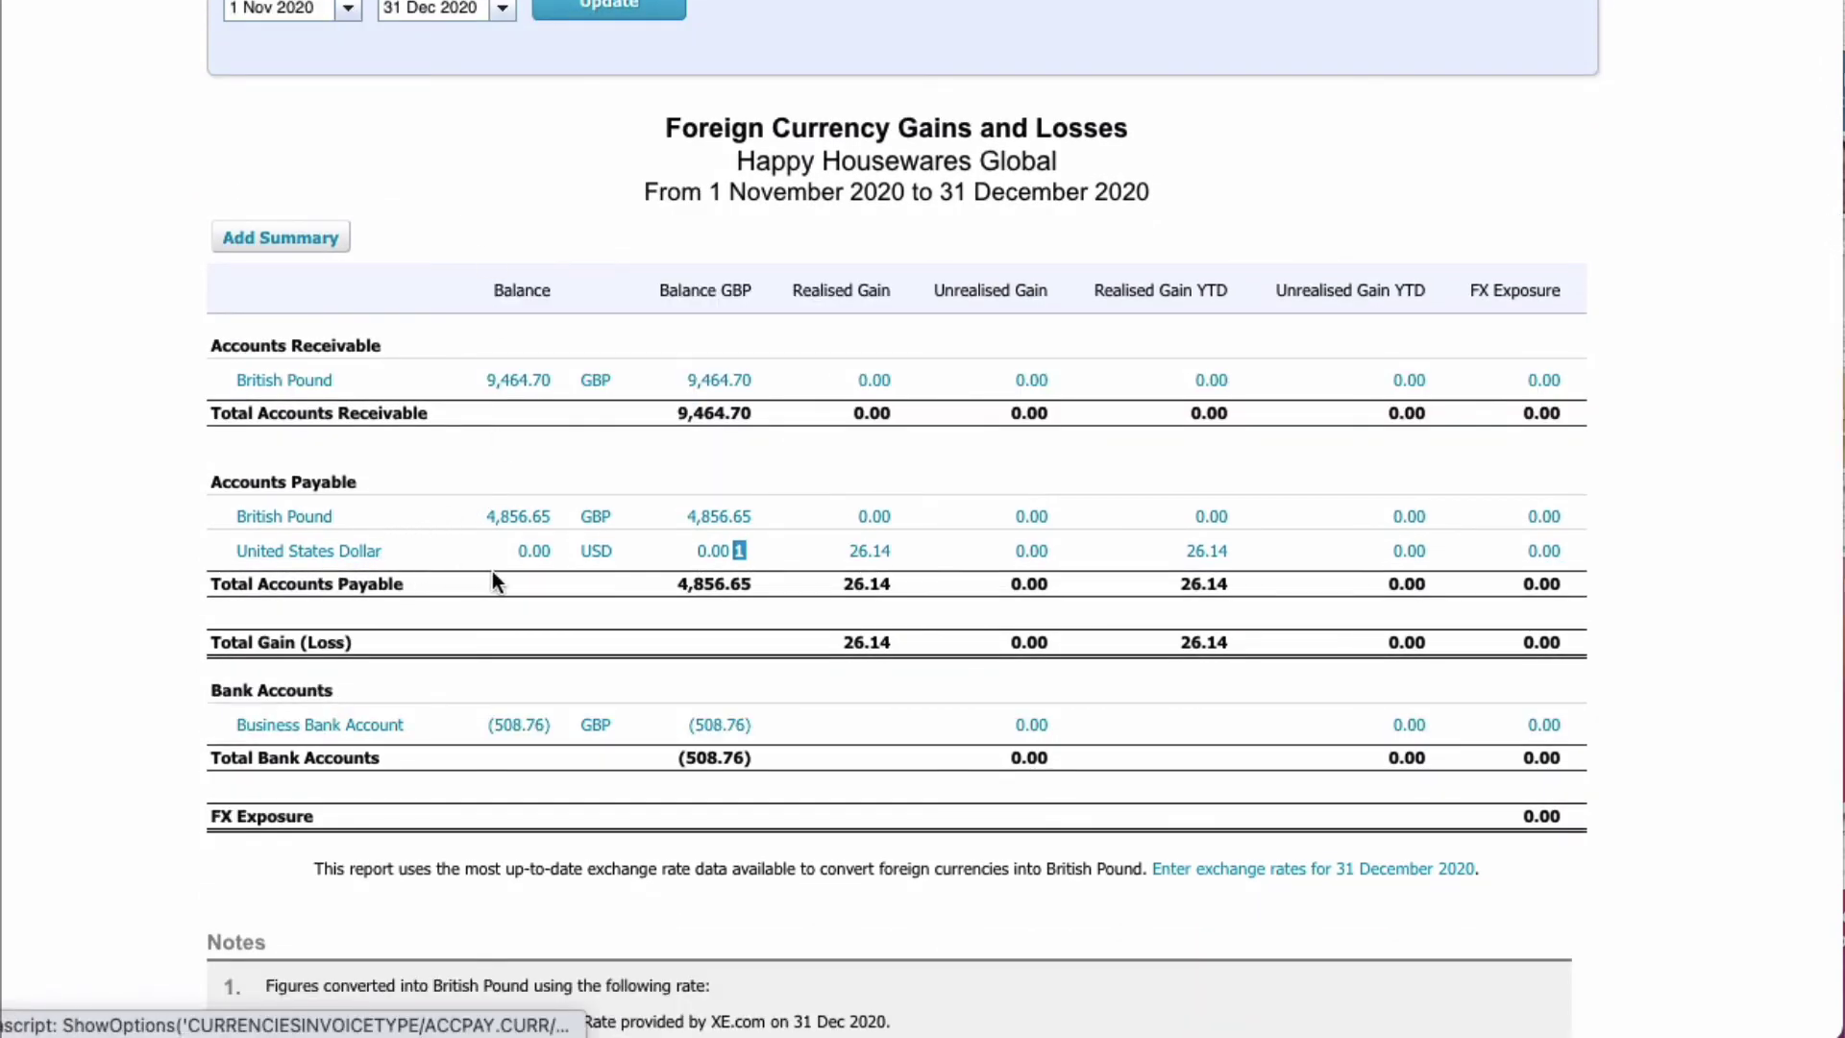
{"action": "mouse_move", "coordinate": [732, 555]}
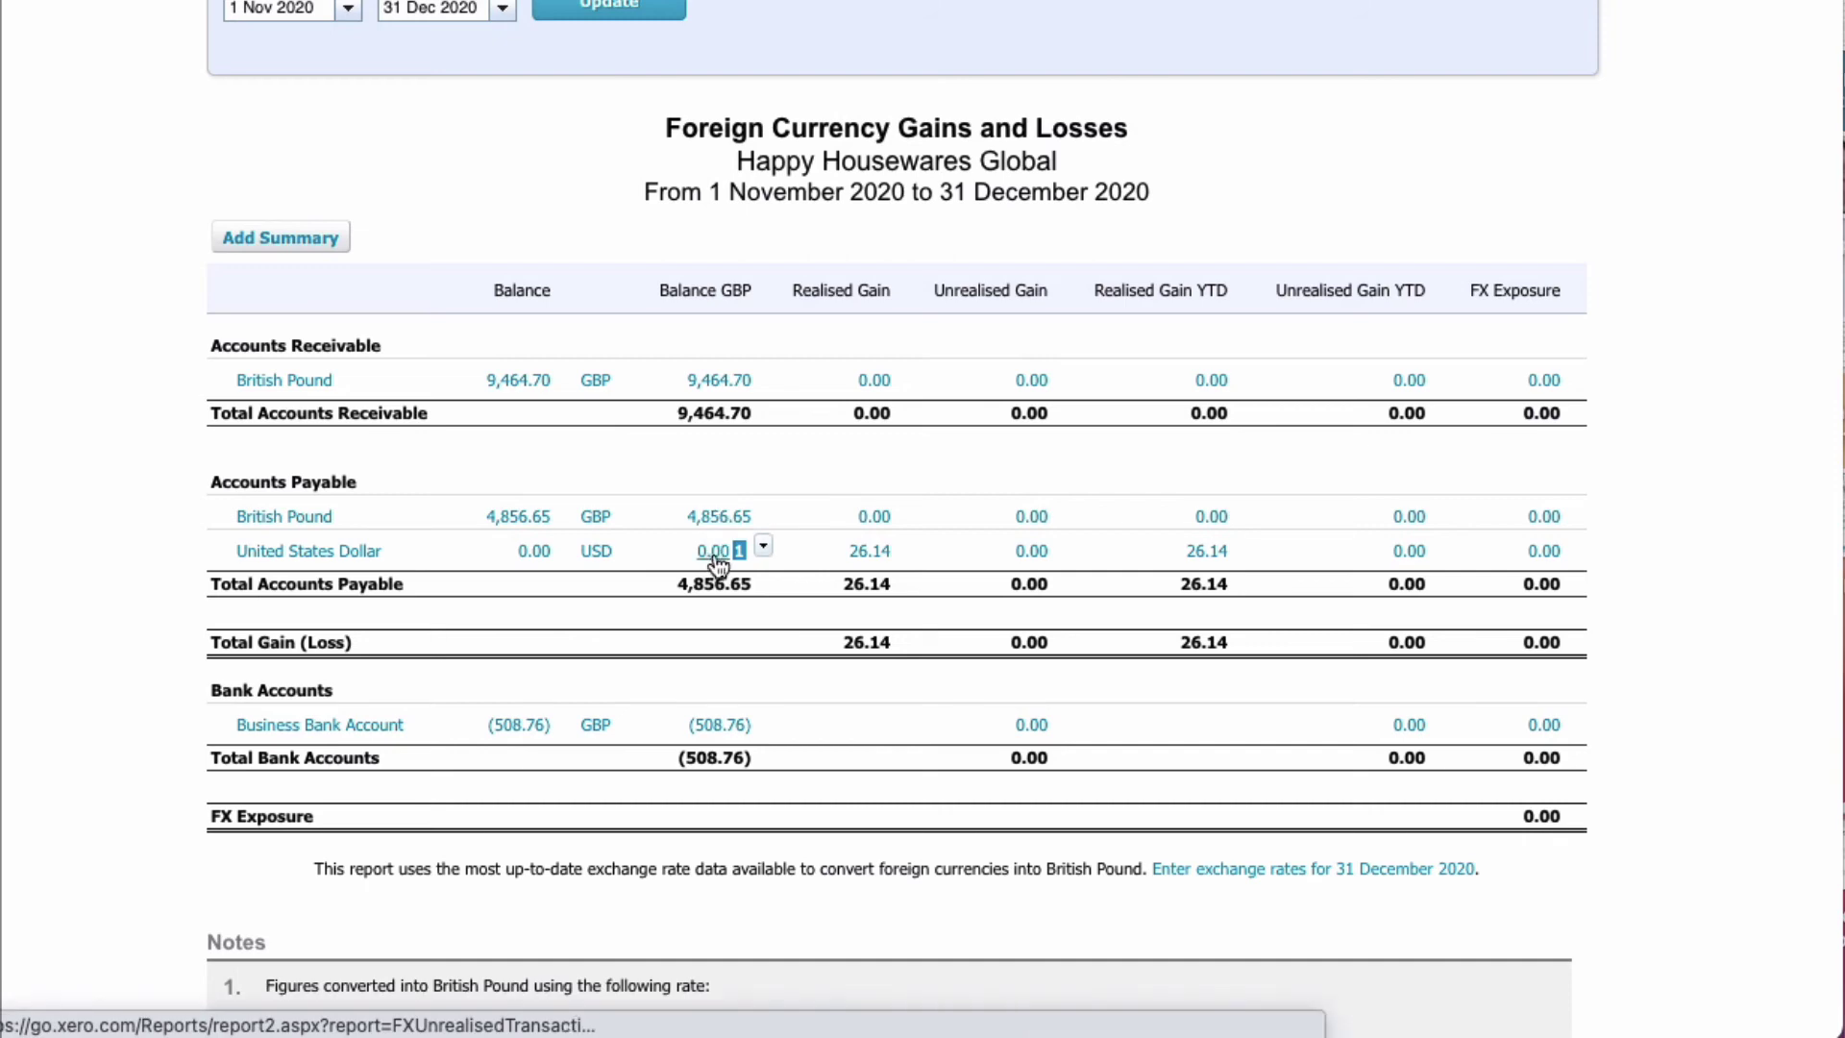
{"action": "left_click", "coordinate": [869, 553]}
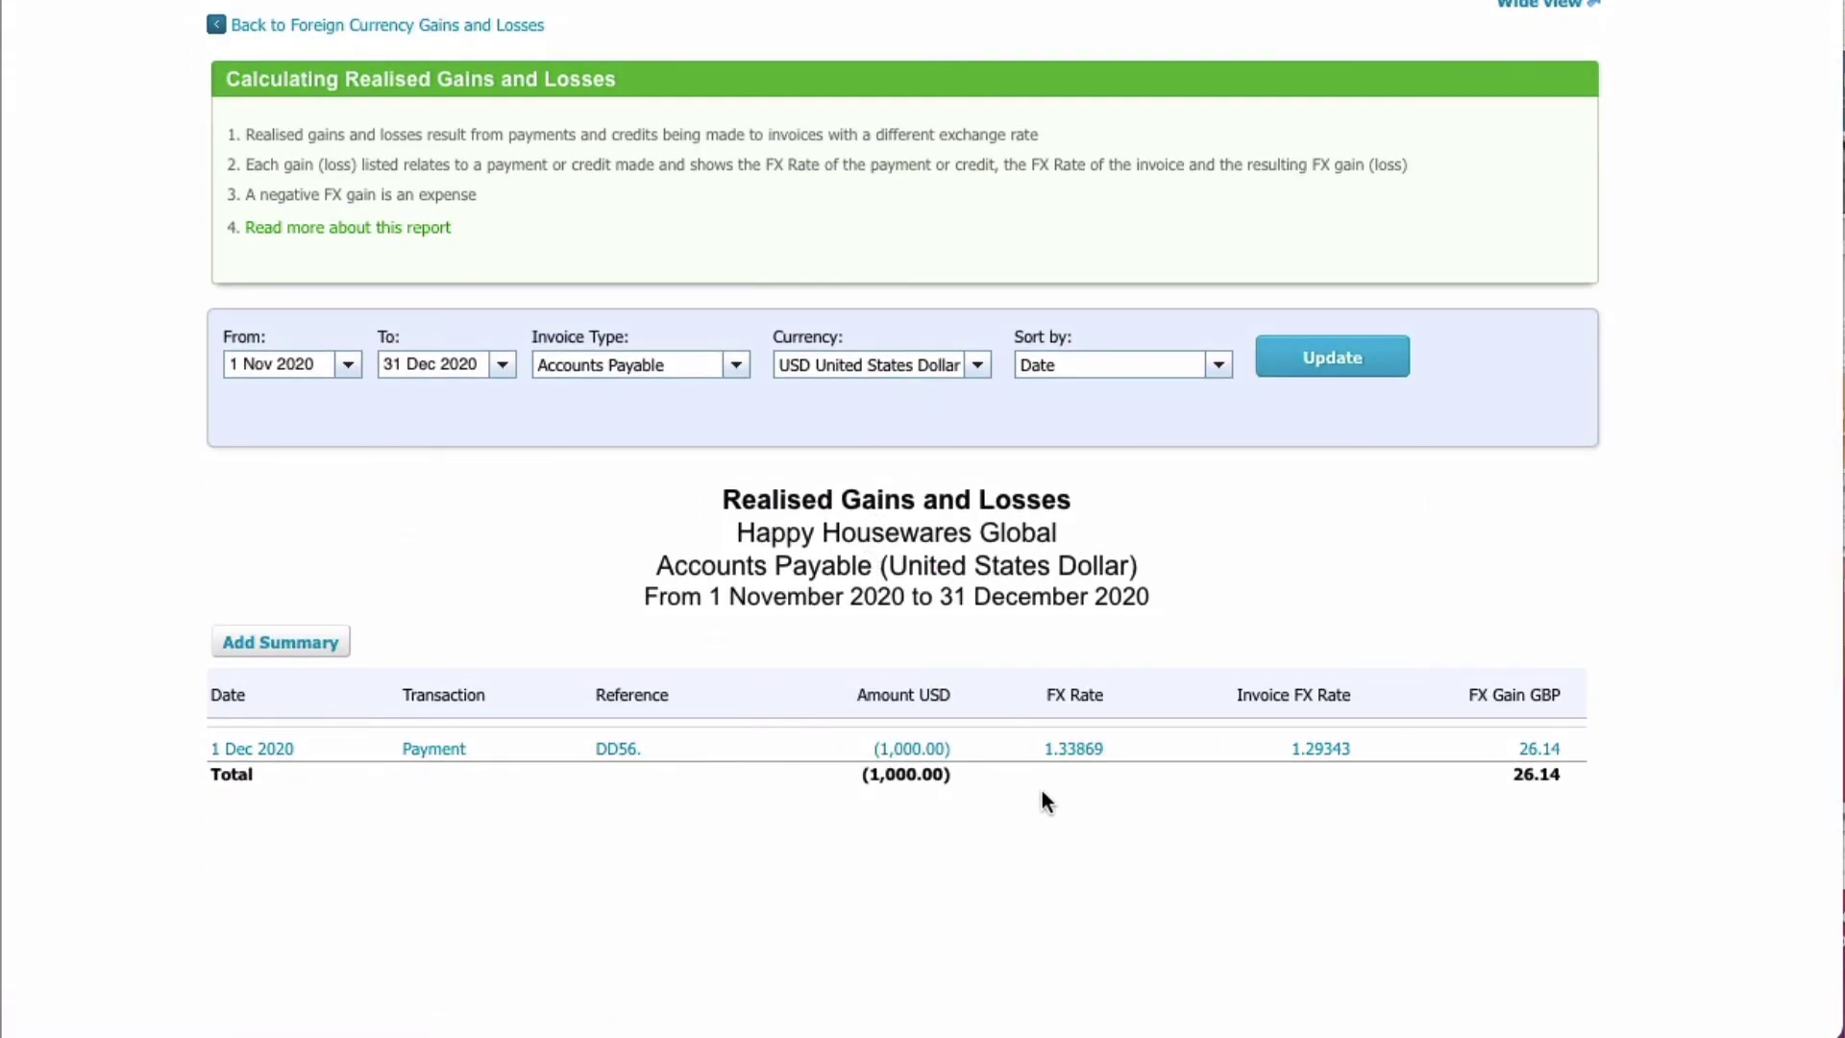
{"action": "scroll", "coordinate": [1139, 782], "scroll_direction": "down", "scroll_amount": 1}
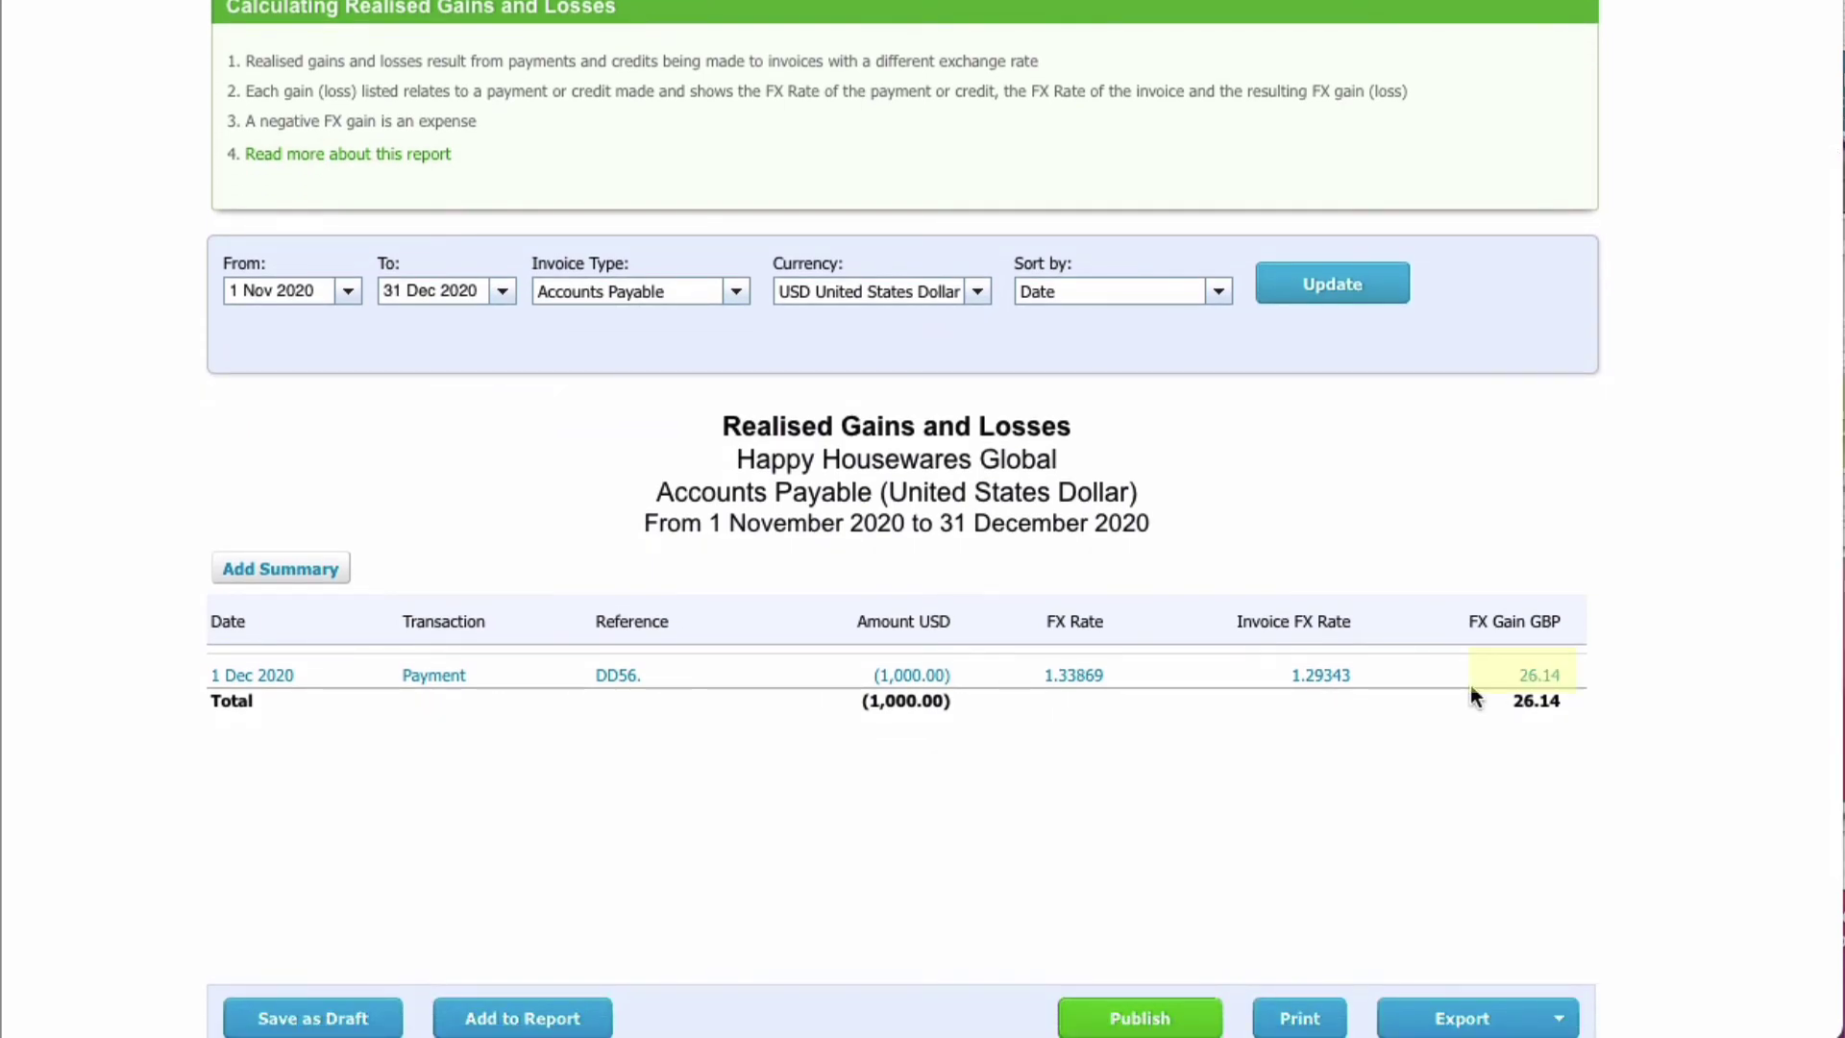
{"action": "scroll", "coordinate": [1470, 684], "scroll_direction": "up", "scroll_amount": 3}
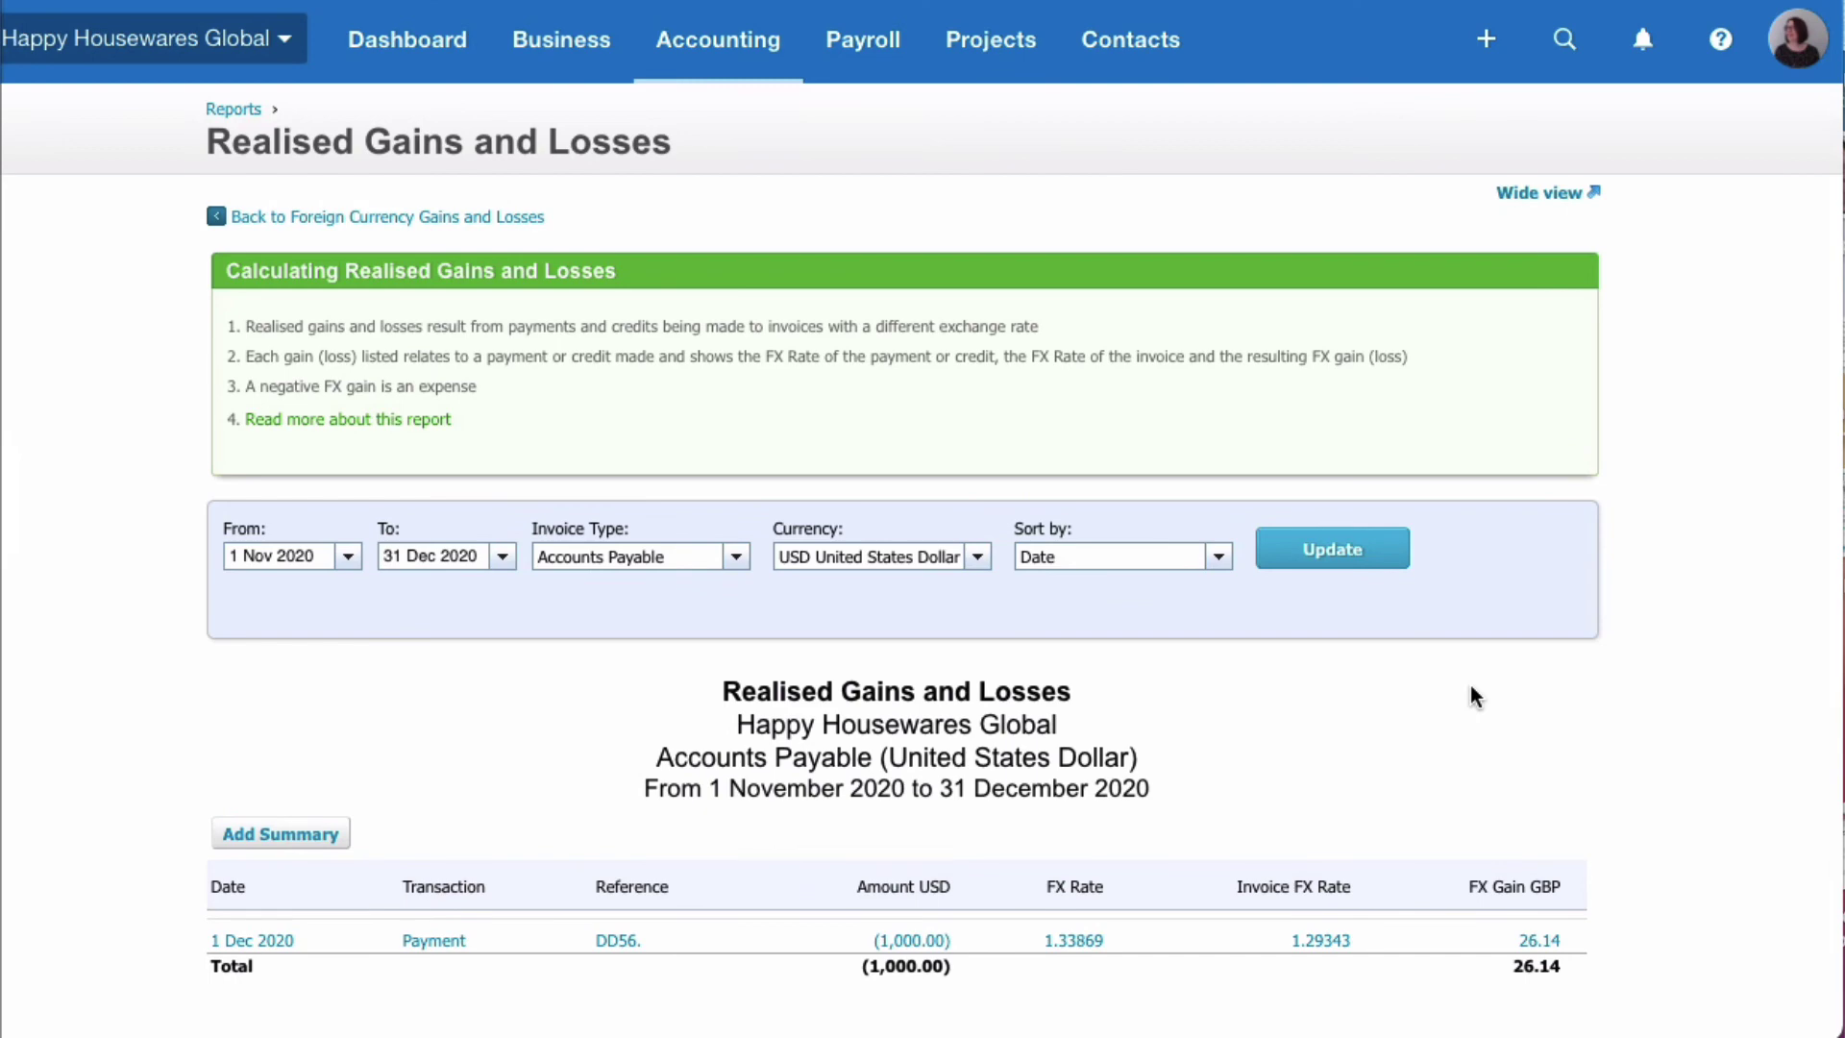
{"action": "scroll", "coordinate": [1470, 684], "scroll_direction": "down", "scroll_amount": 1}
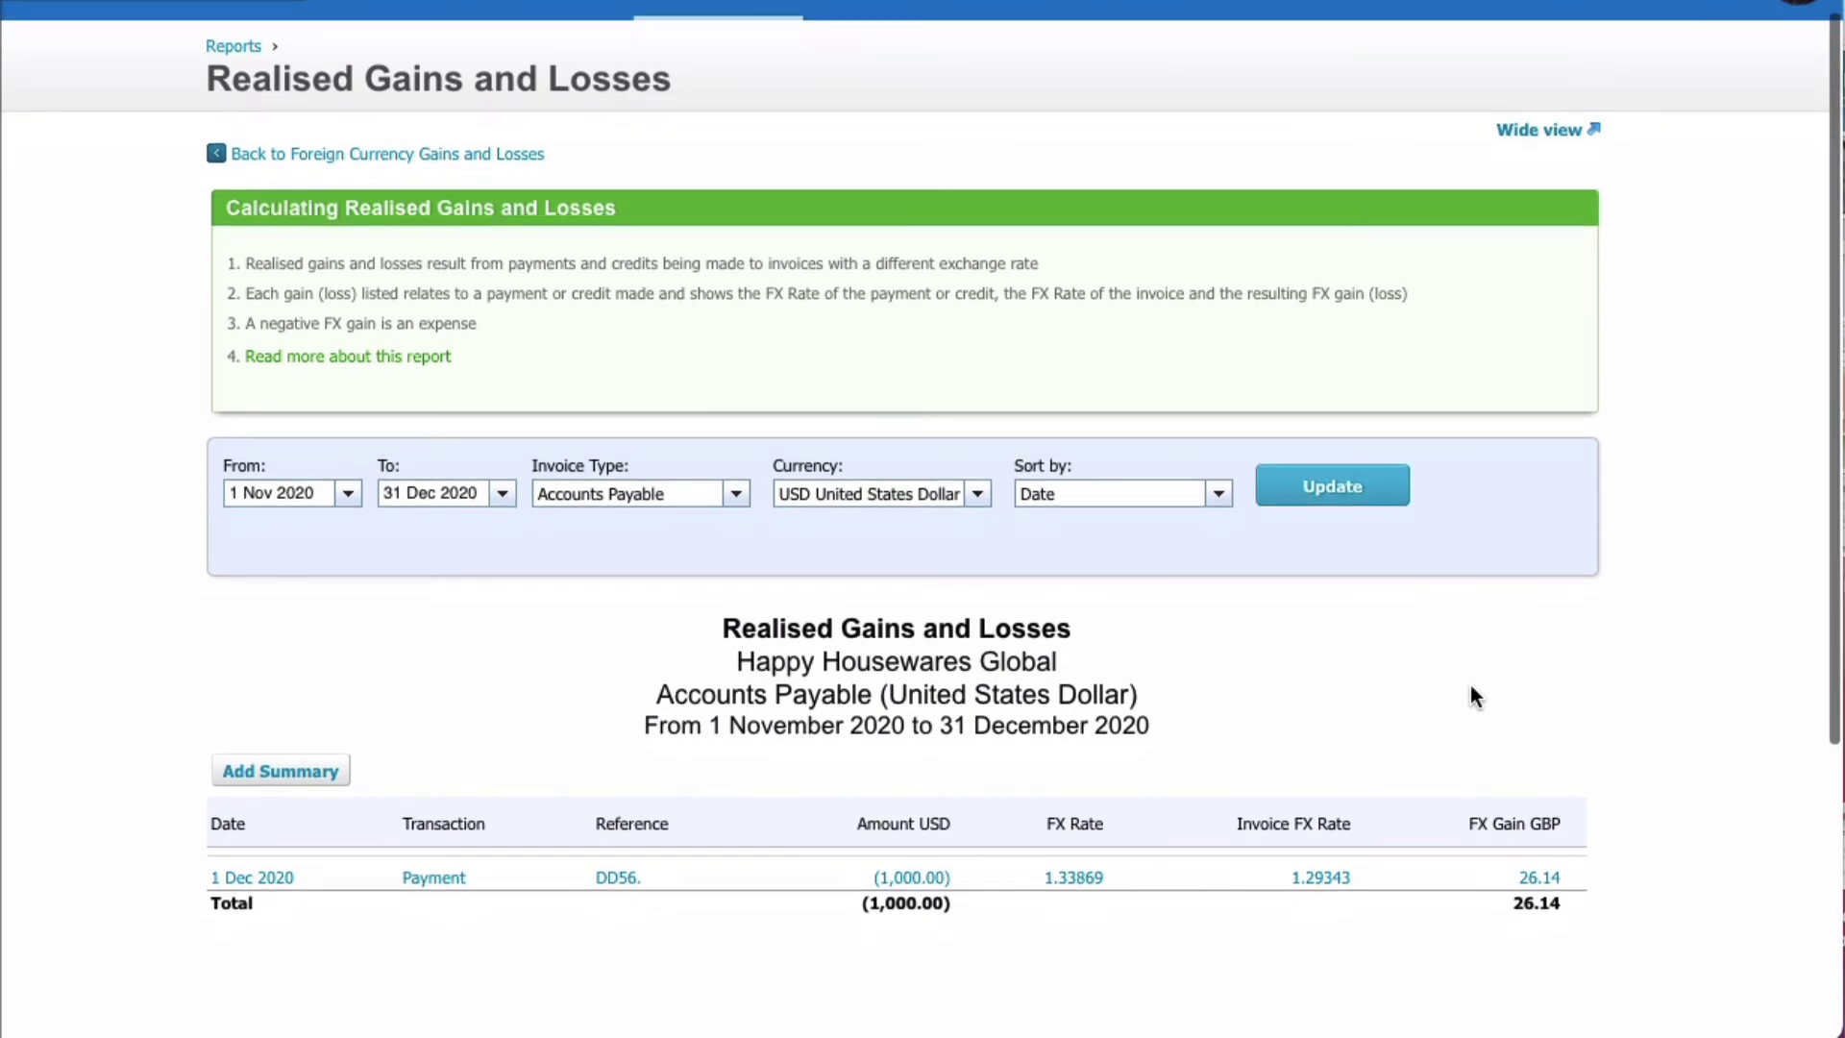
{"action": "scroll", "coordinate": [1471, 687], "scroll_direction": "up", "scroll_amount": 1}
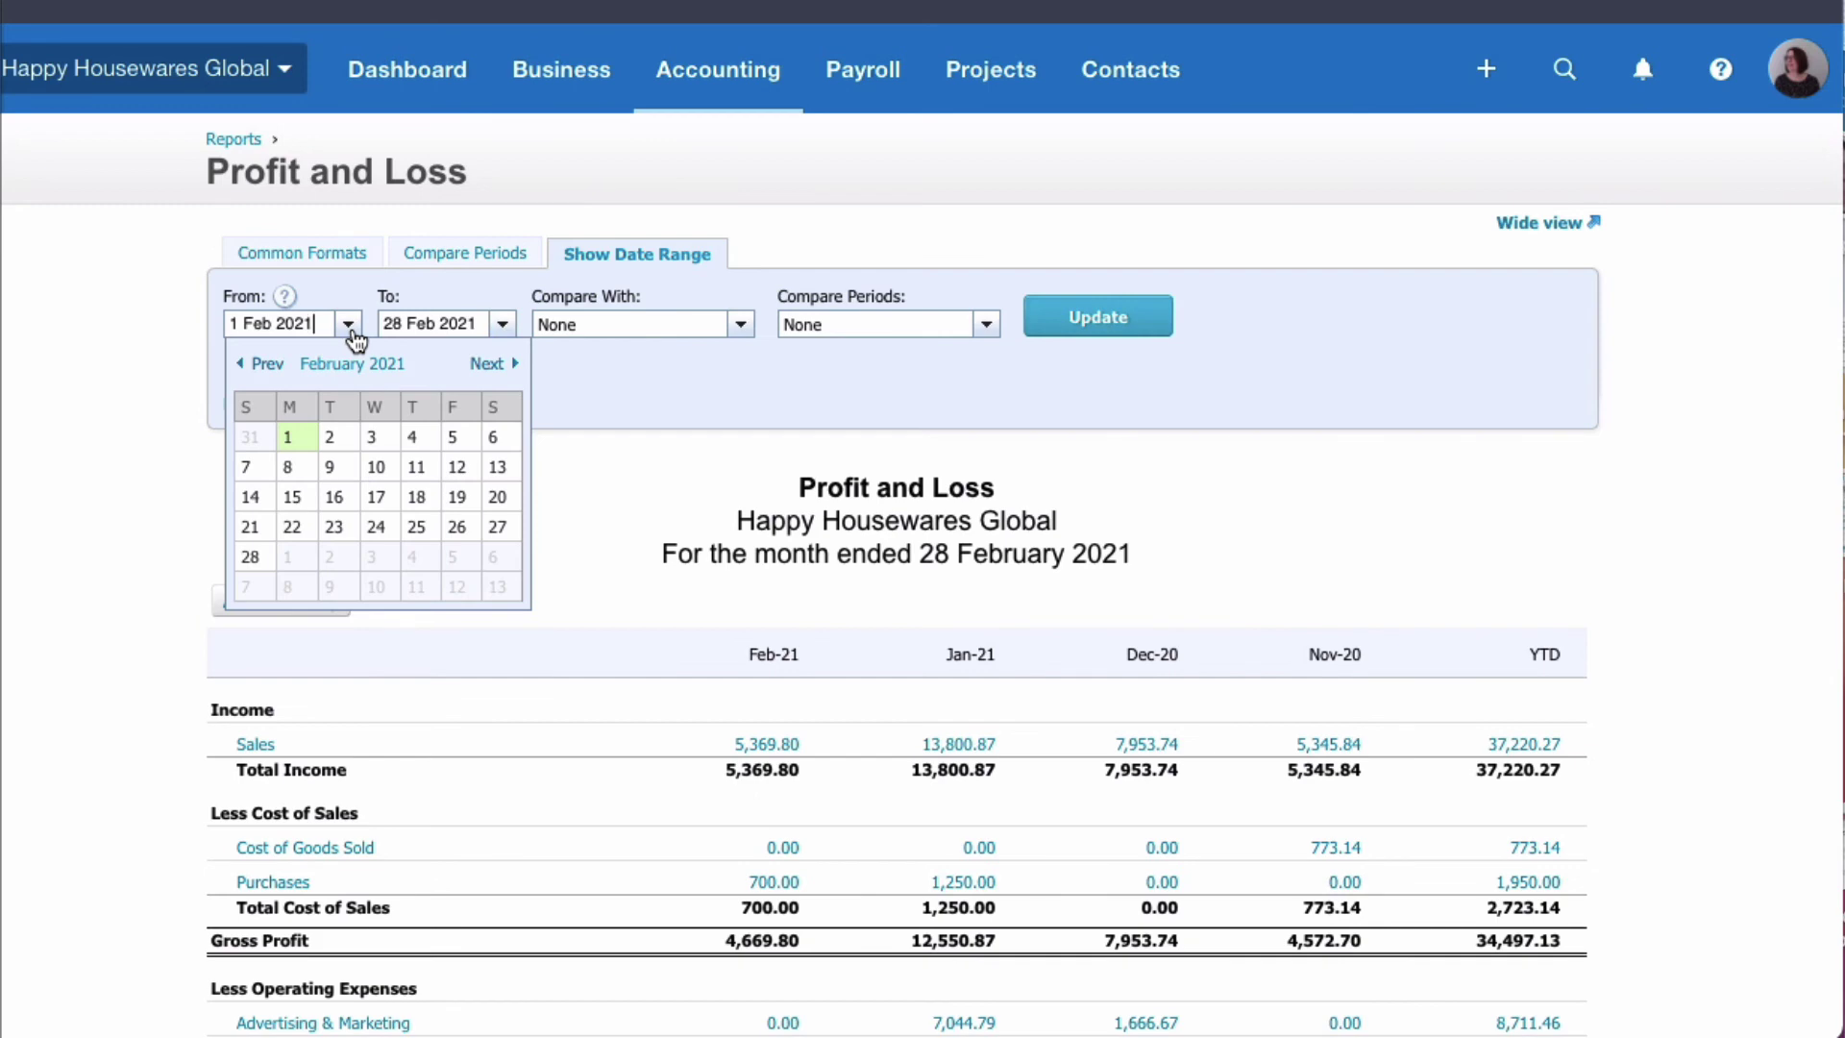
Run Profit and Loss from 1 Dec 2020 compared with the previous month
{"action": "left_click", "coordinate": [262, 365]}
{"action": "left_click", "coordinate": [261, 365]}
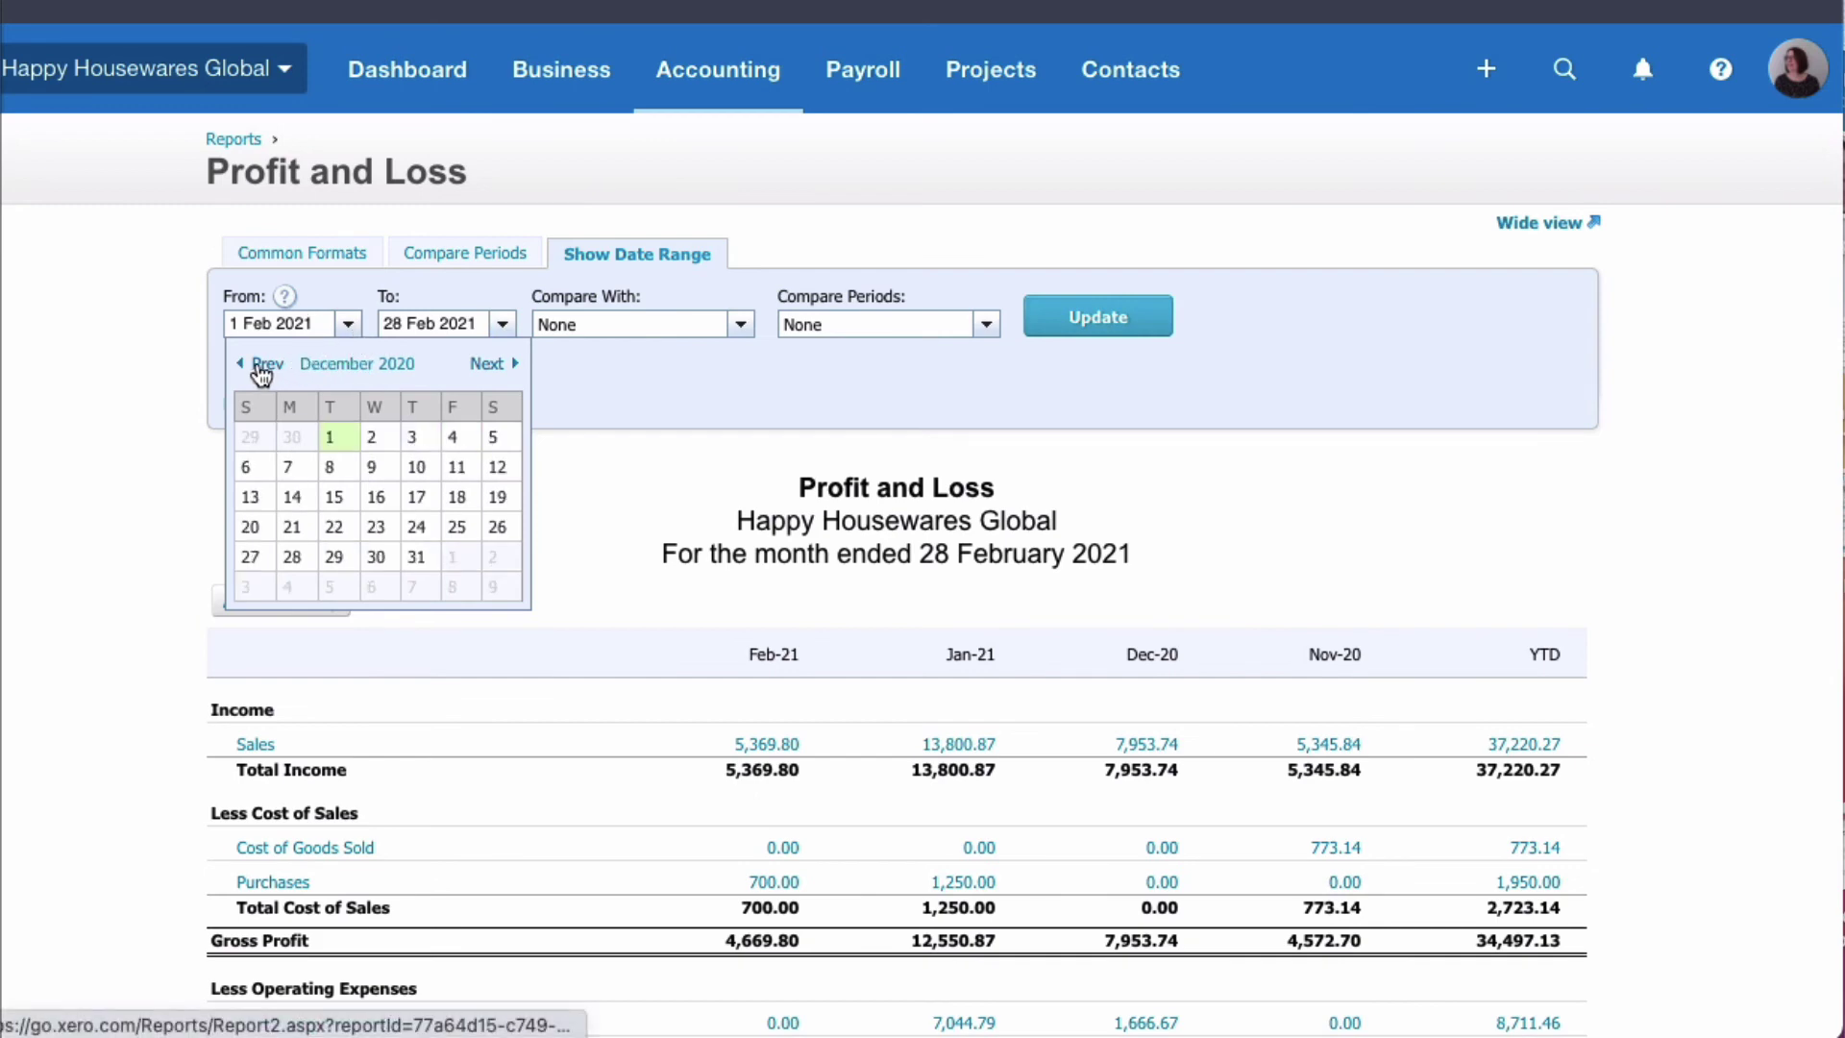
{"action": "left_click", "coordinate": [331, 438]}
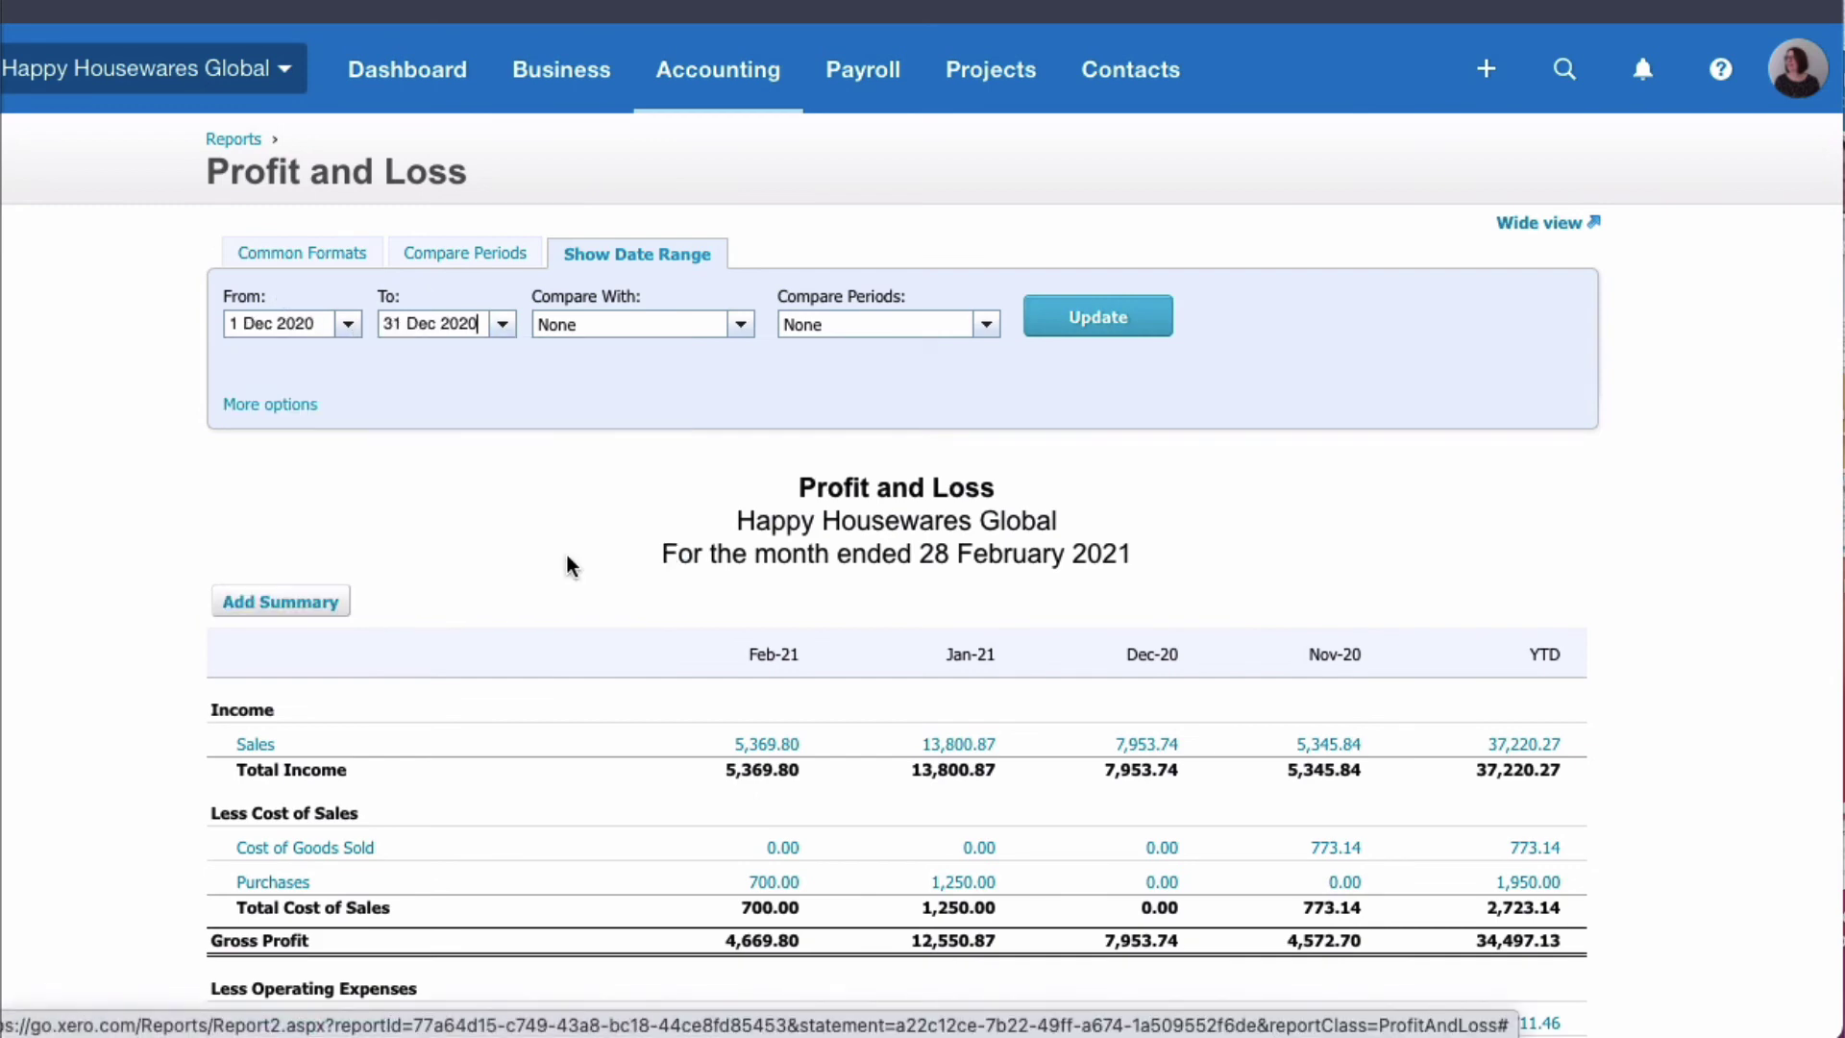
{"action": "left_click", "coordinate": [738, 327]}
{"action": "left_click", "coordinate": [646, 389]}
{"action": "left_click", "coordinate": [1097, 317]}
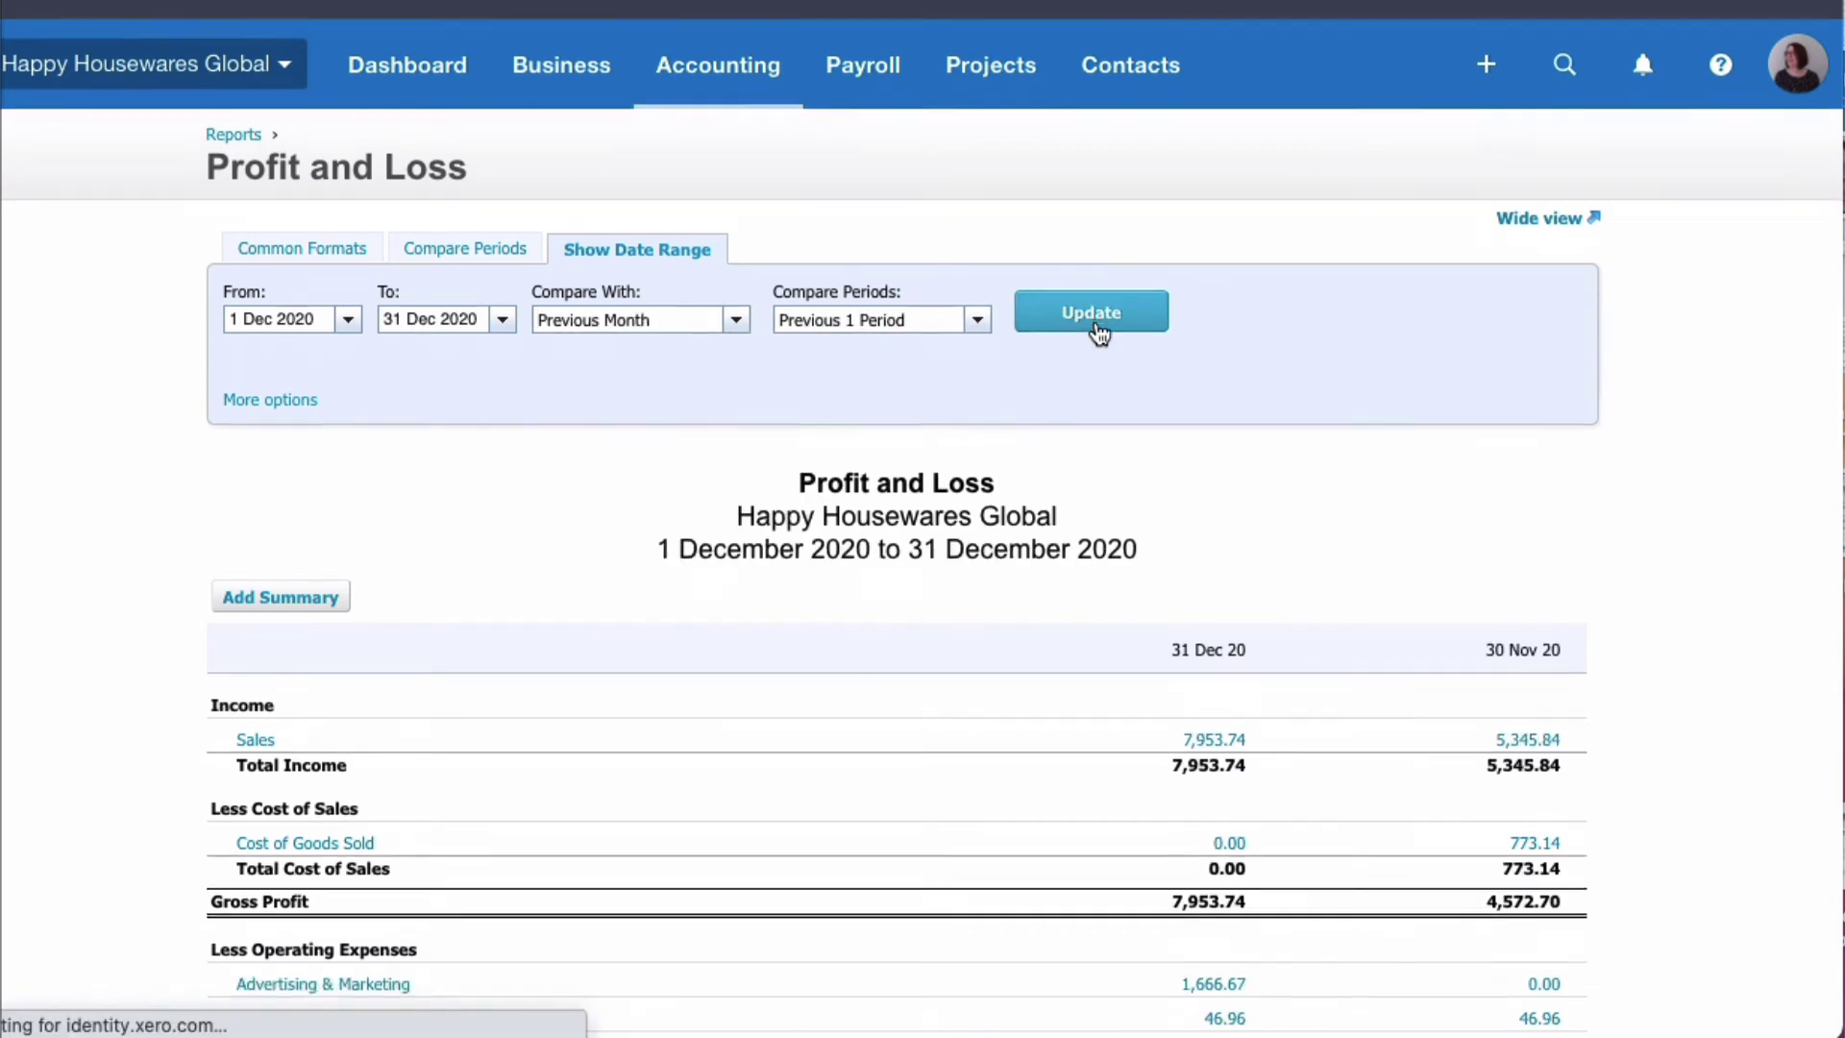
{"action": "scroll", "coordinate": [1097, 329], "scroll_direction": "down", "scroll_amount": 3}
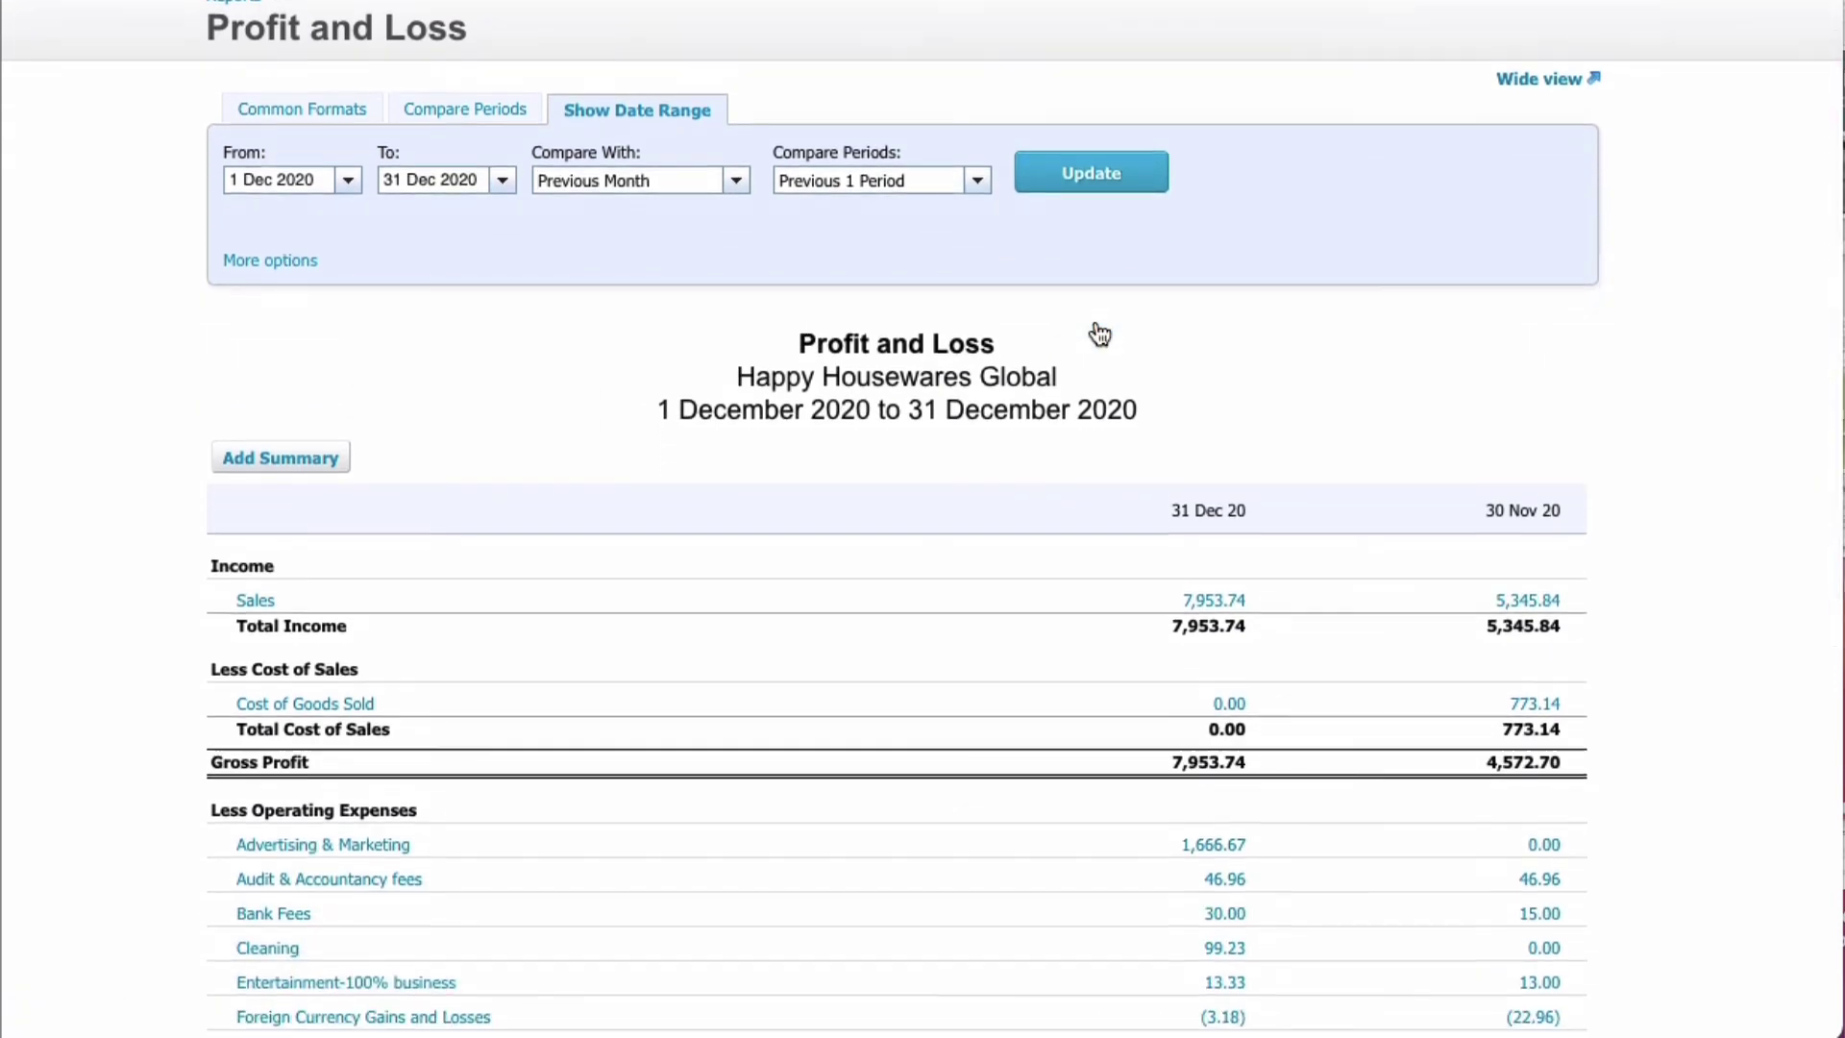
{"action": "scroll", "coordinate": [1099, 334], "scroll_direction": "down", "scroll_amount": 2}
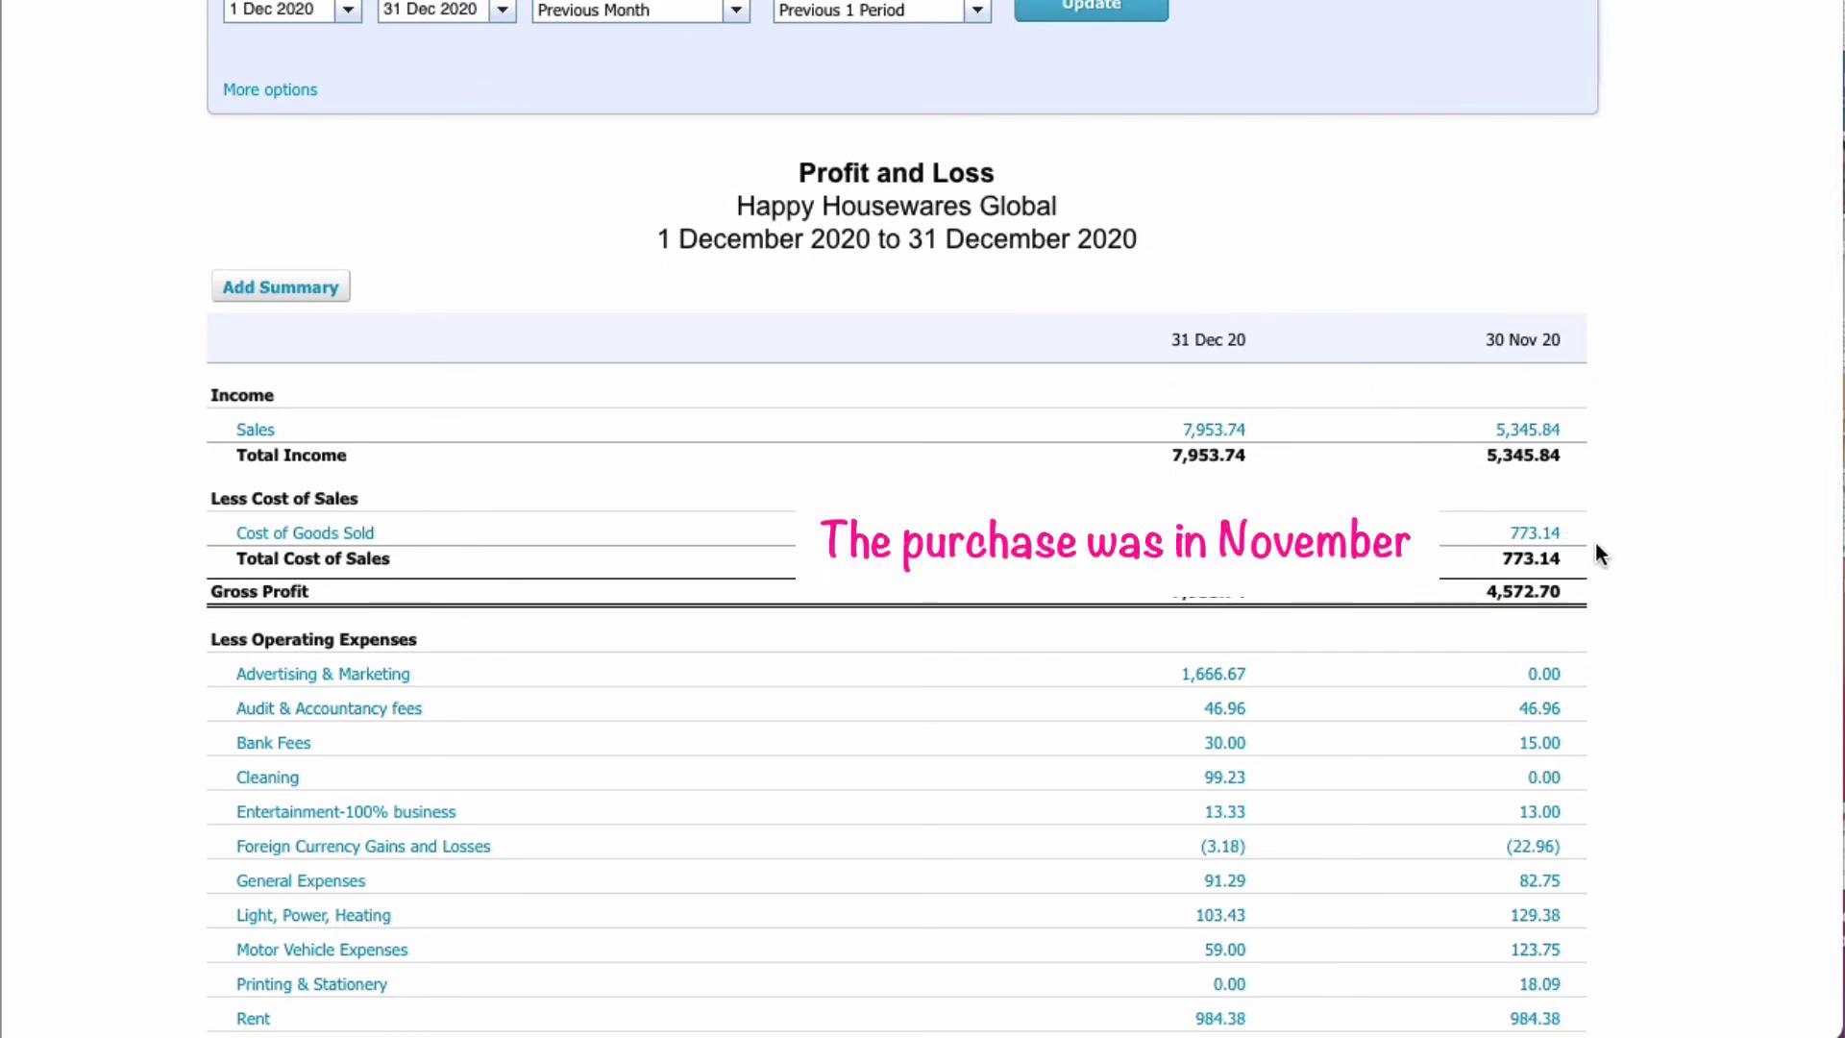
{"action": "scroll", "coordinate": [1595, 544], "scroll_direction": "down", "scroll_amount": 2}
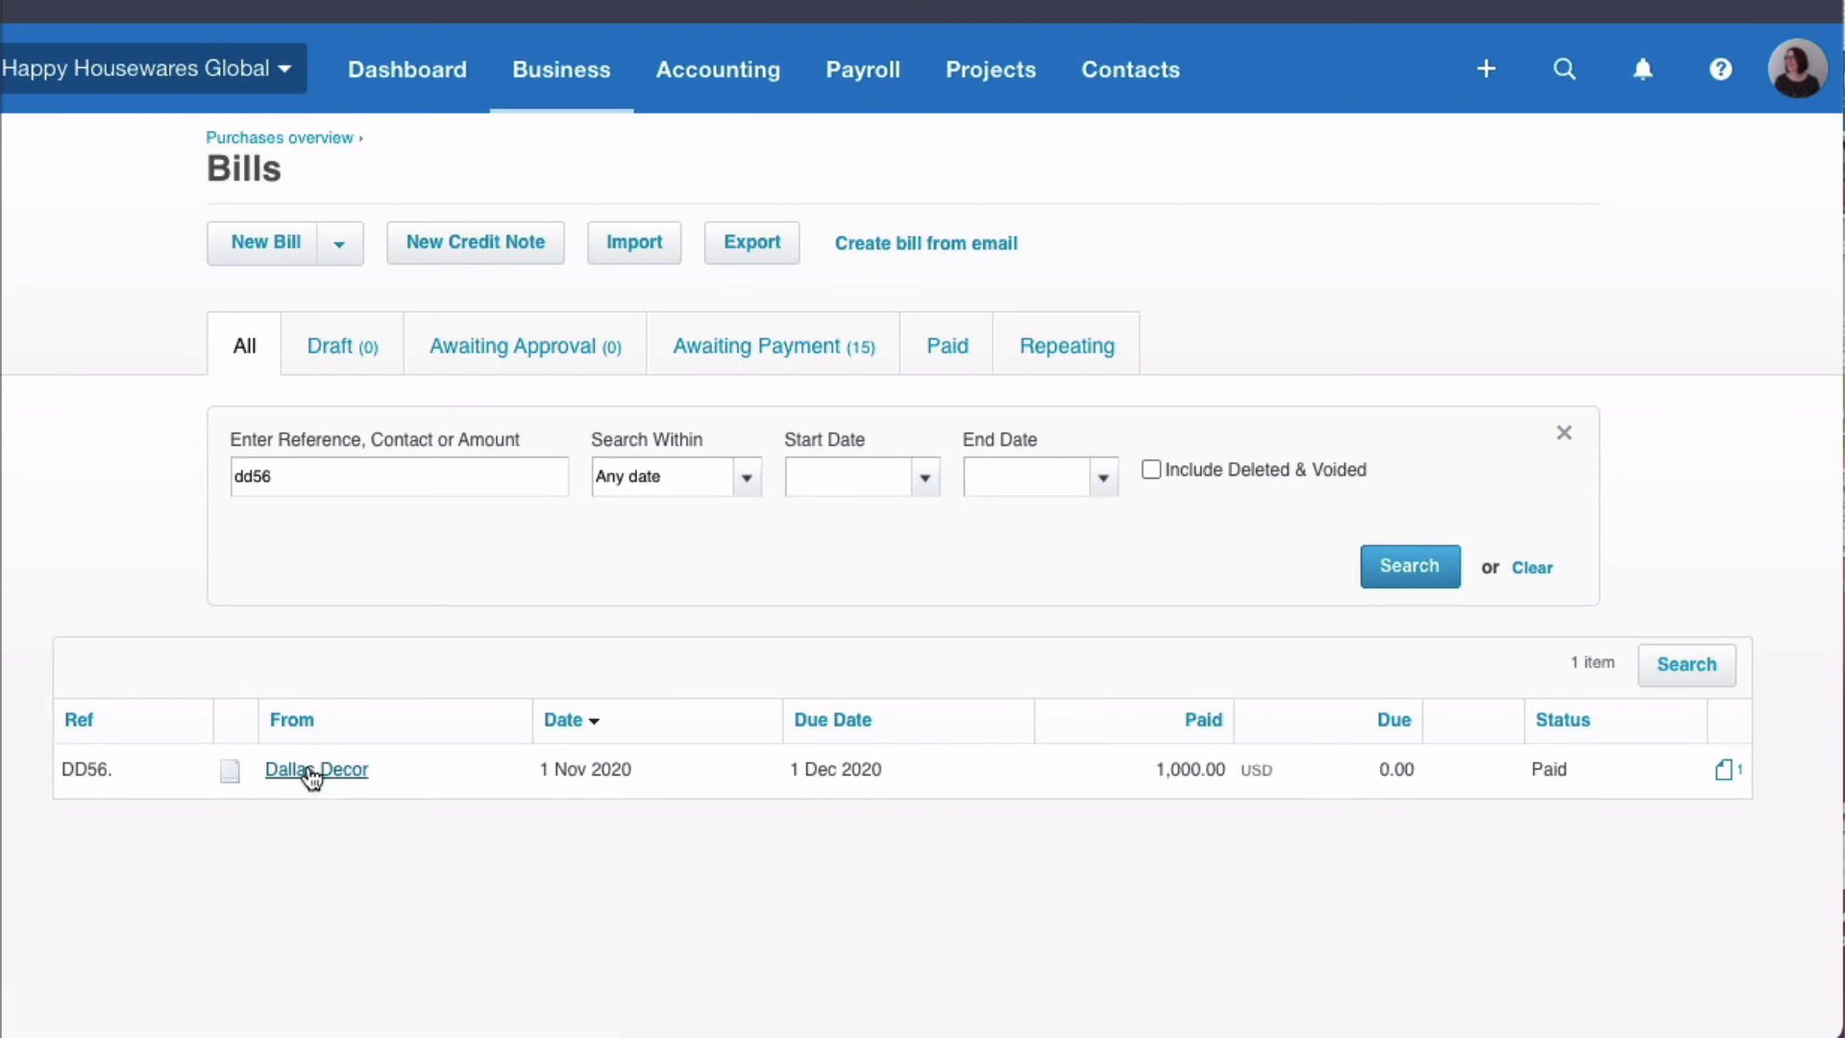
Open bill DD56, then its payment and the reconciled statement line details
{"action": "left_click", "coordinate": [315, 777]}
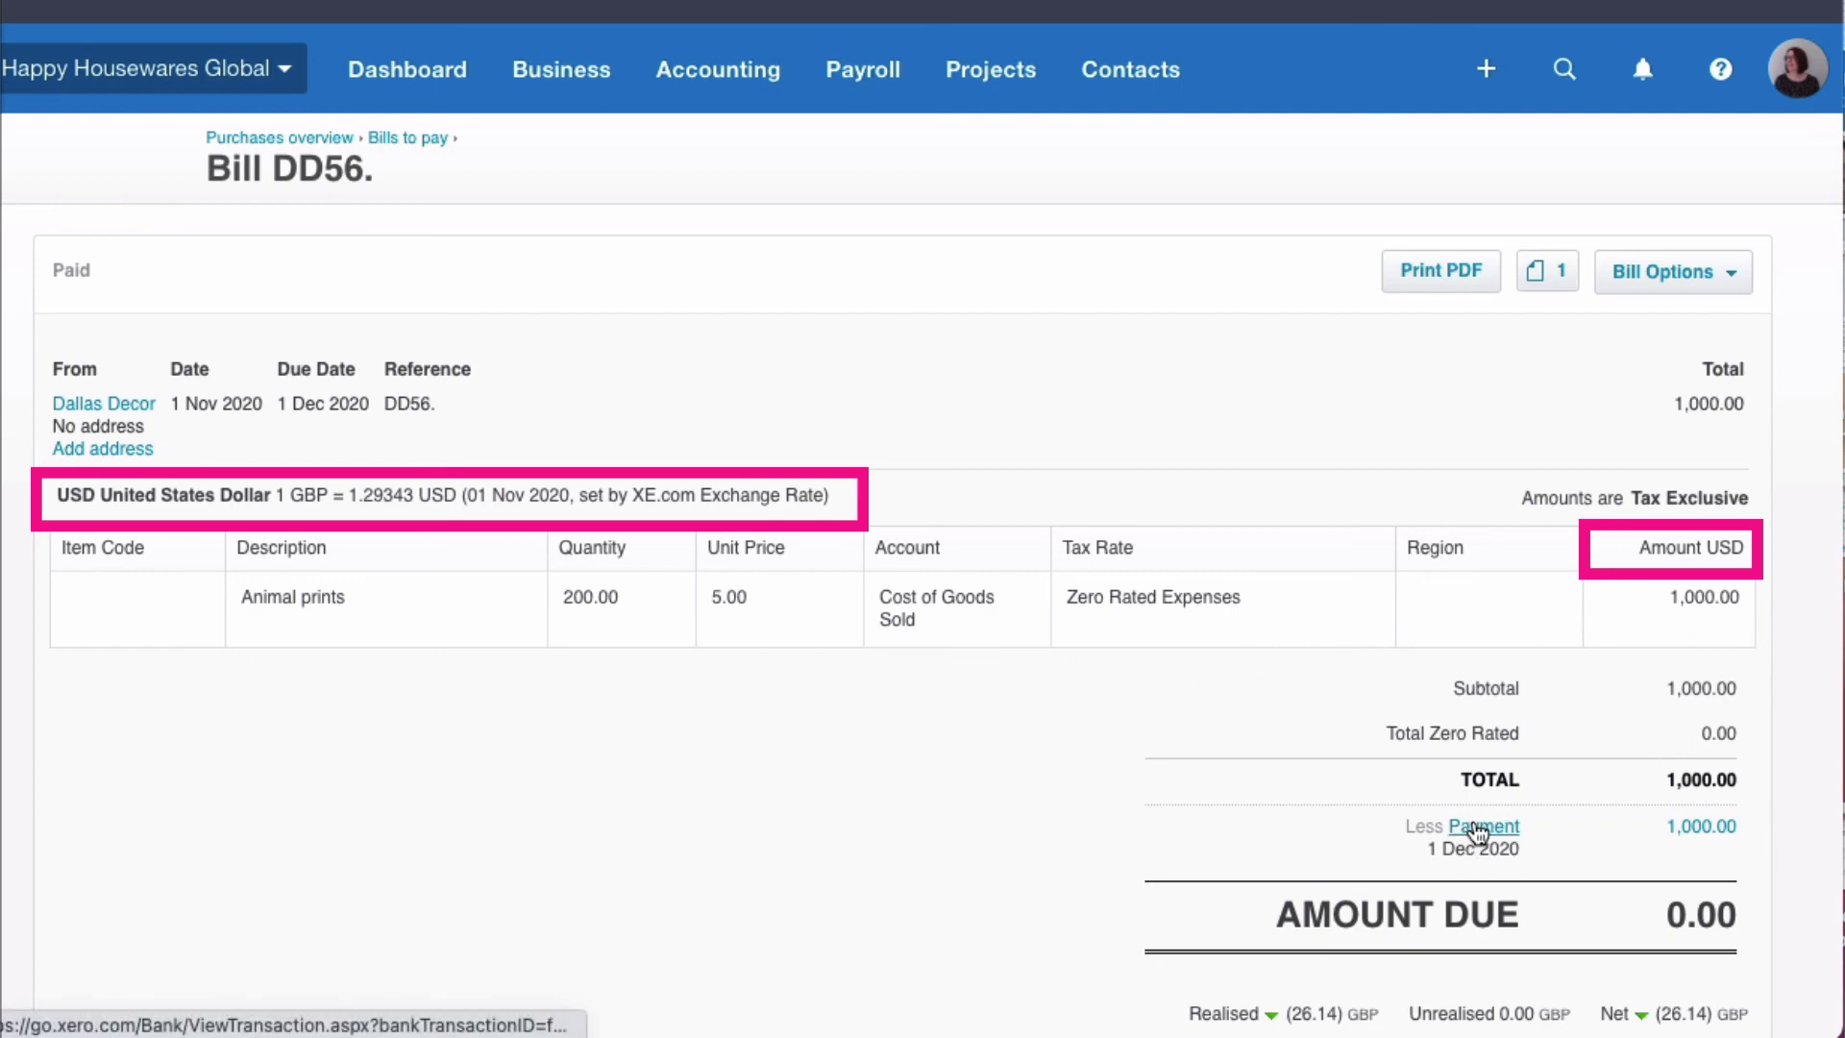
{"action": "scroll", "coordinate": [1480, 832], "scroll_direction": "down", "scroll_amount": 2}
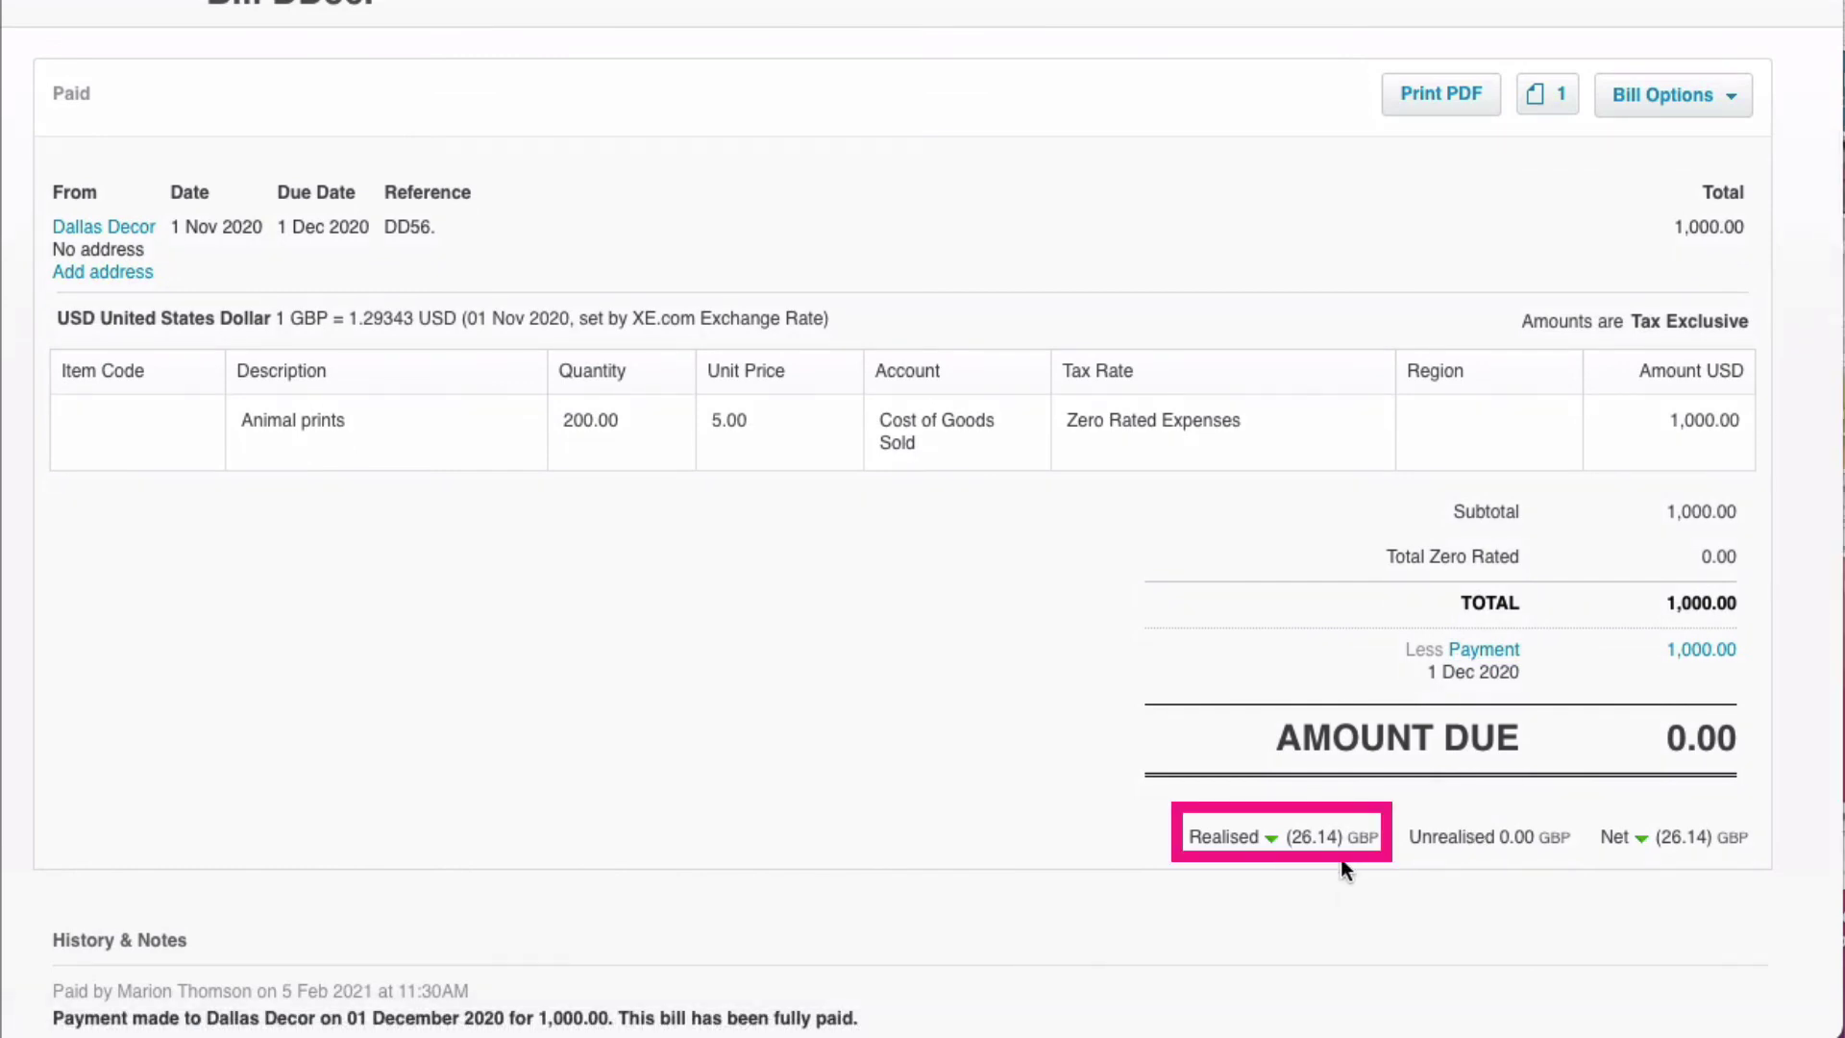
{"action": "scroll", "coordinate": [1341, 860], "scroll_direction": "up", "scroll_amount": 1}
{"action": "left_click", "coordinate": [1485, 748]}
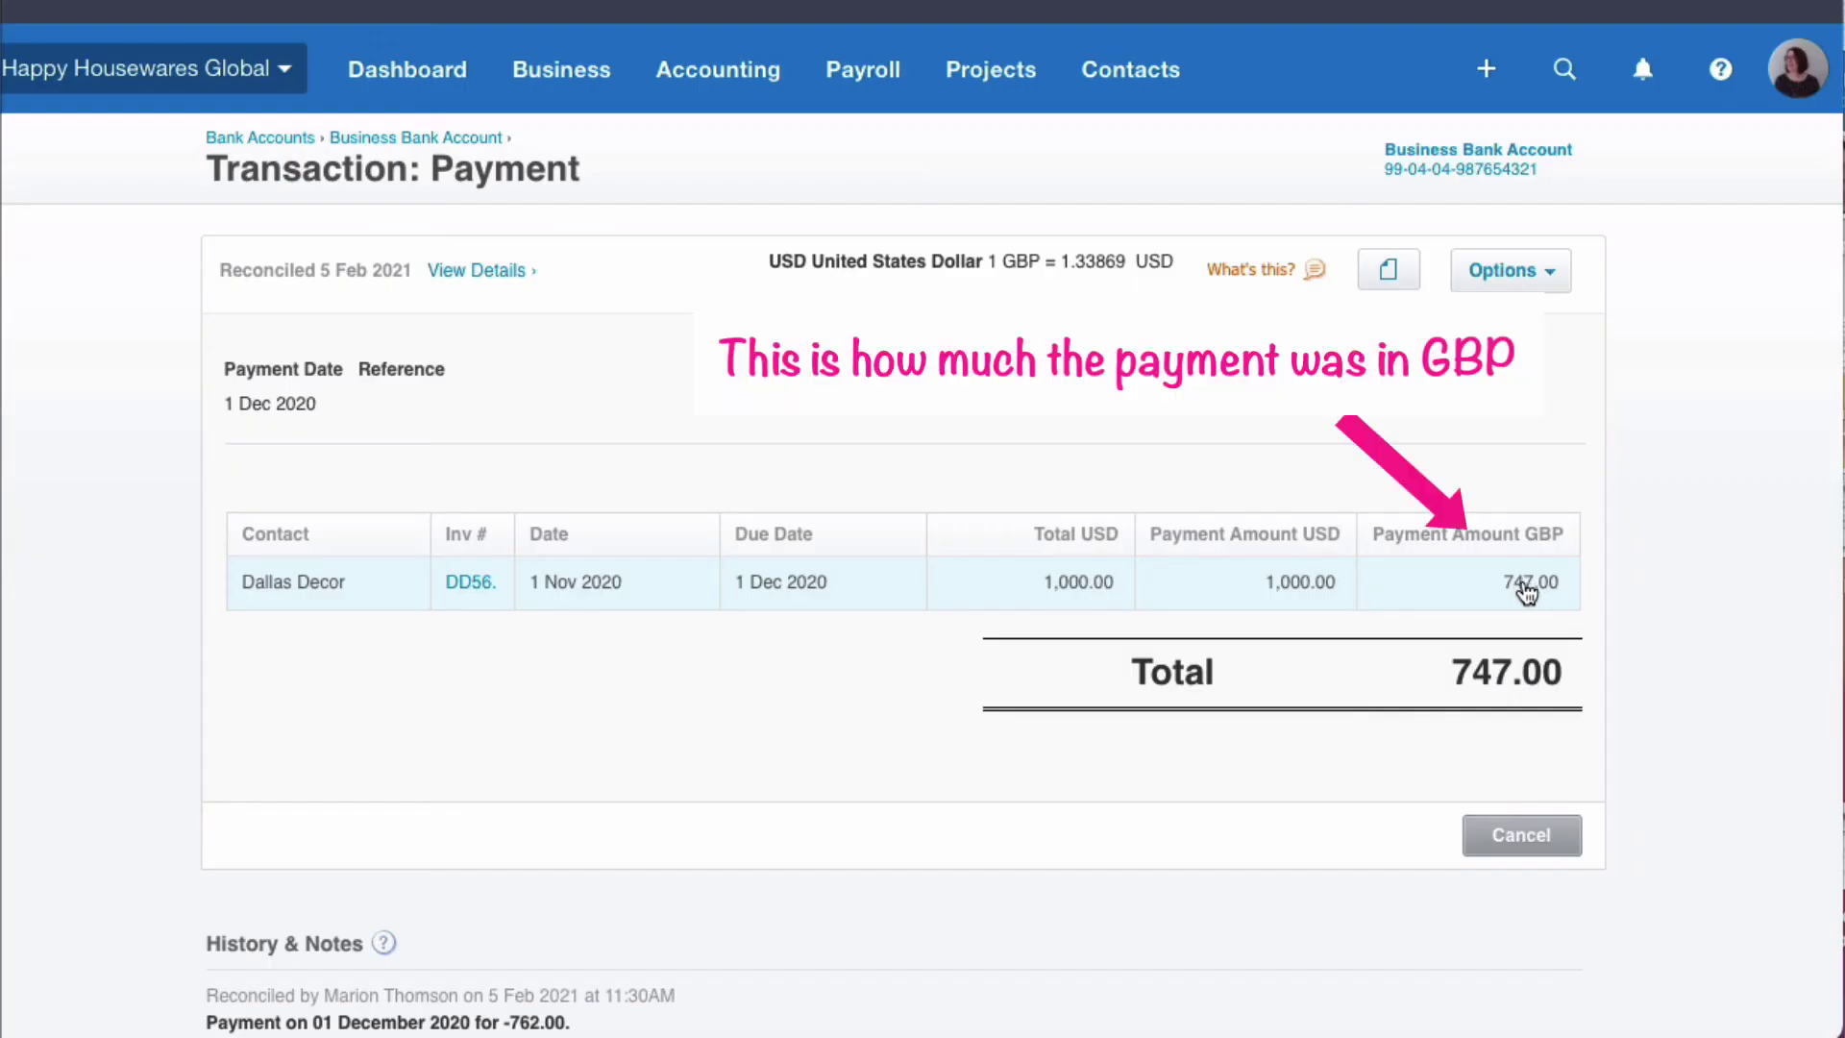
{"action": "left_click", "coordinate": [477, 274]}
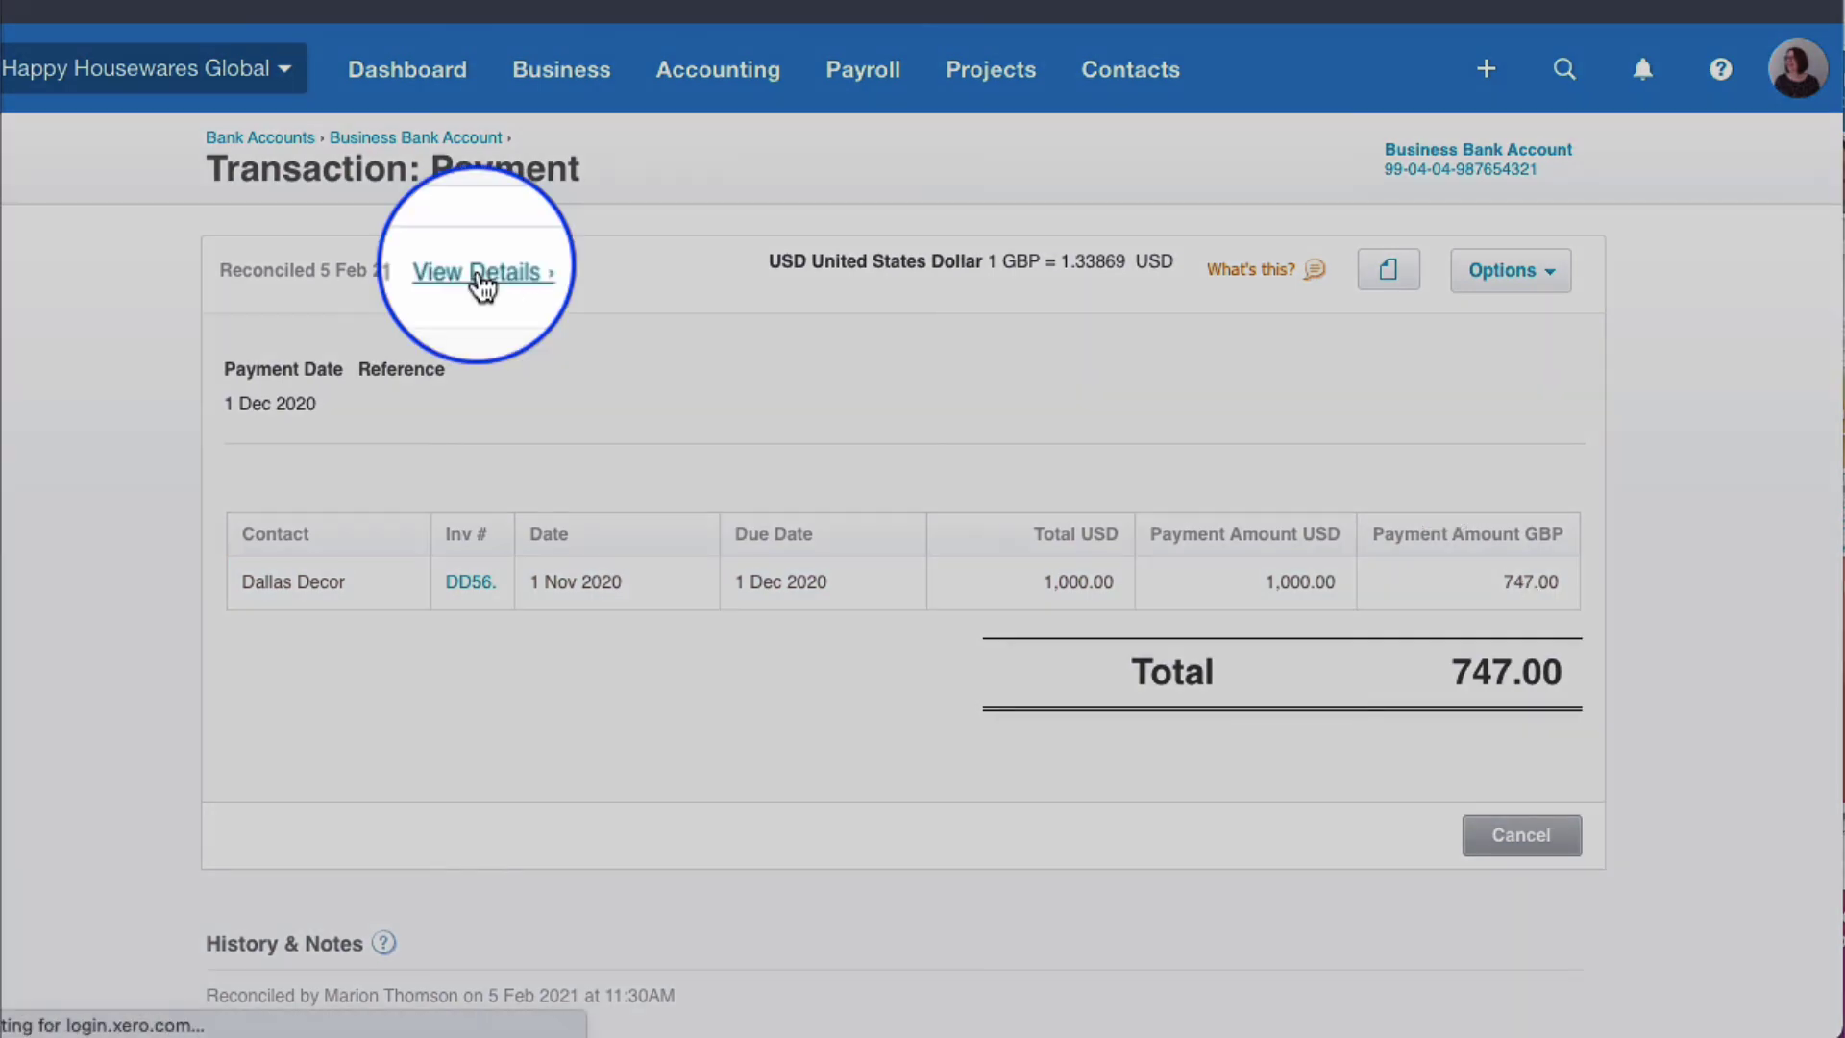